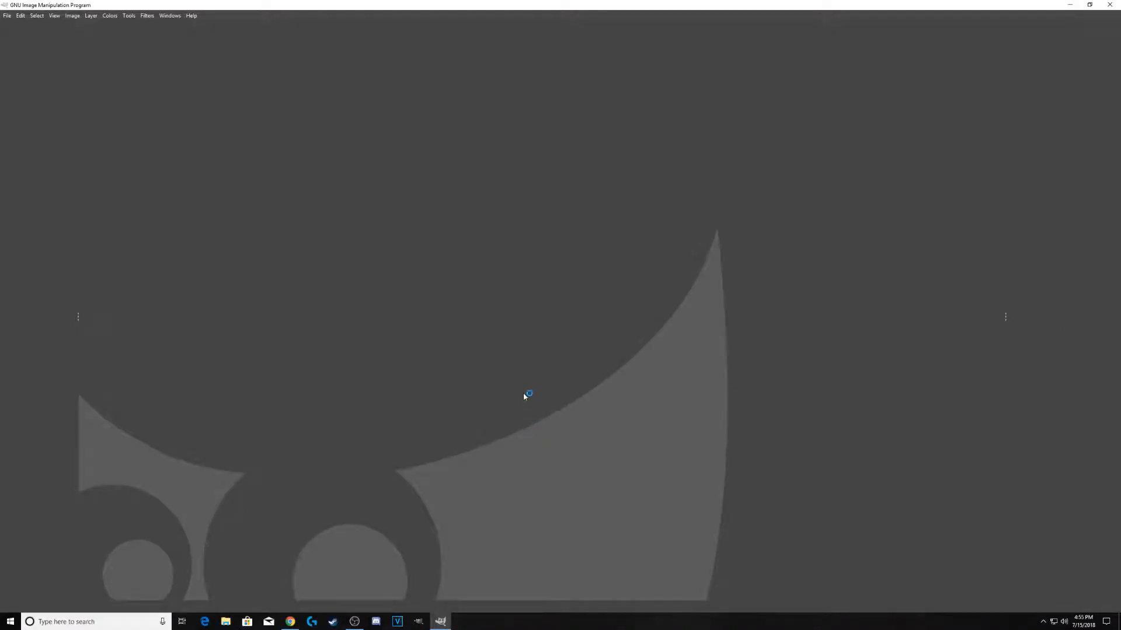
- Toggle single-window mode off and back on to reattach the docks, and maximize the application window
left_click(170, 15)
left_click(175, 82)
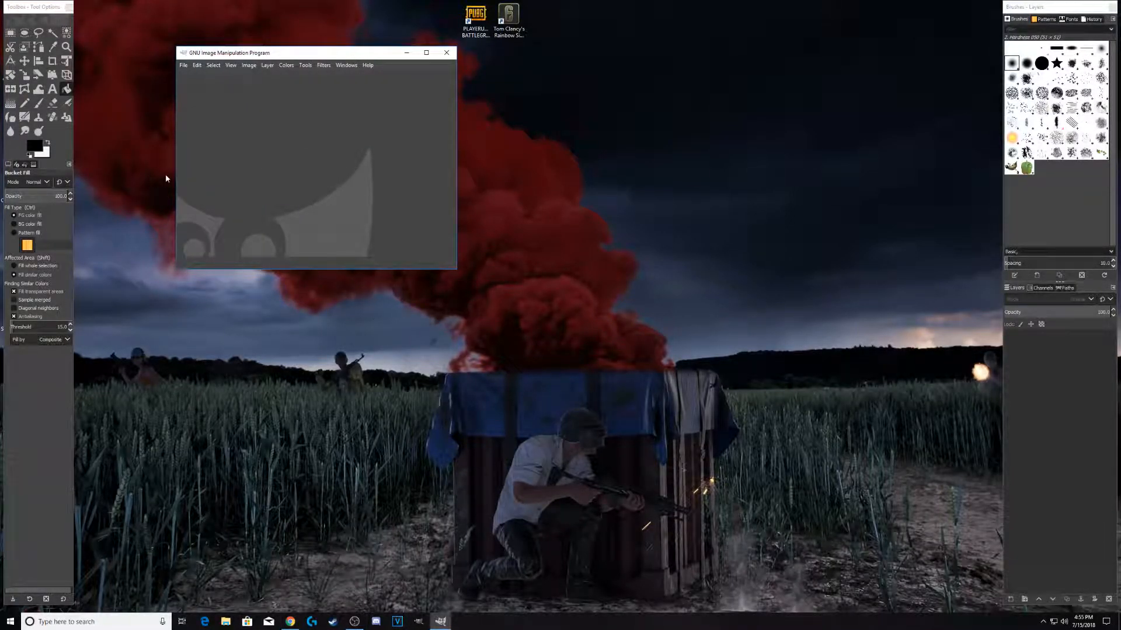
left_click(345, 66)
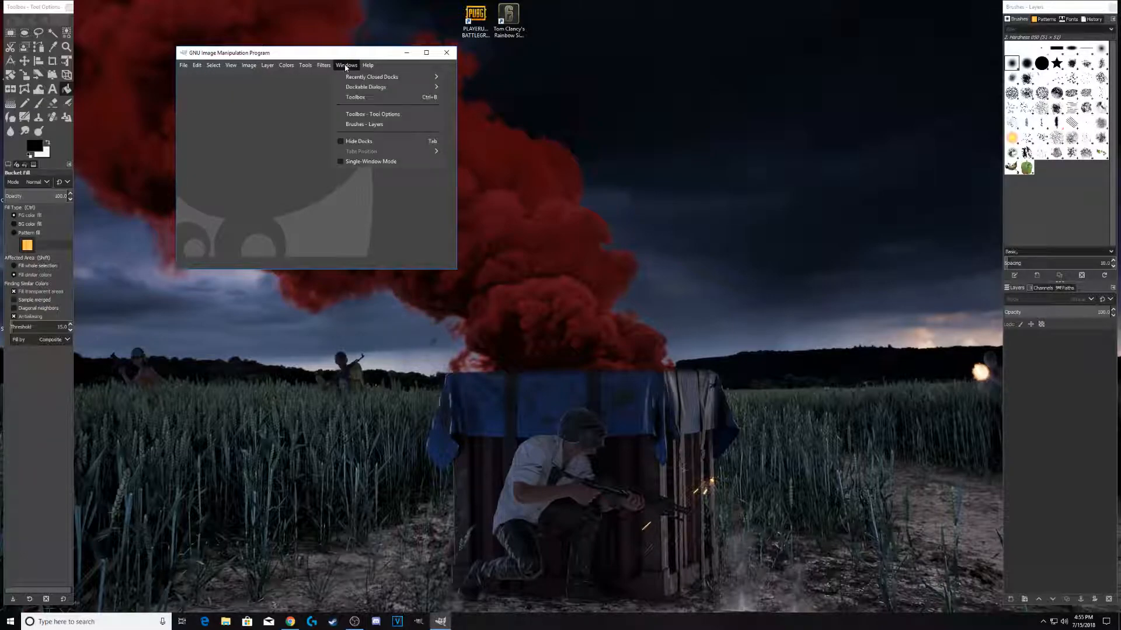
left_click(352, 163)
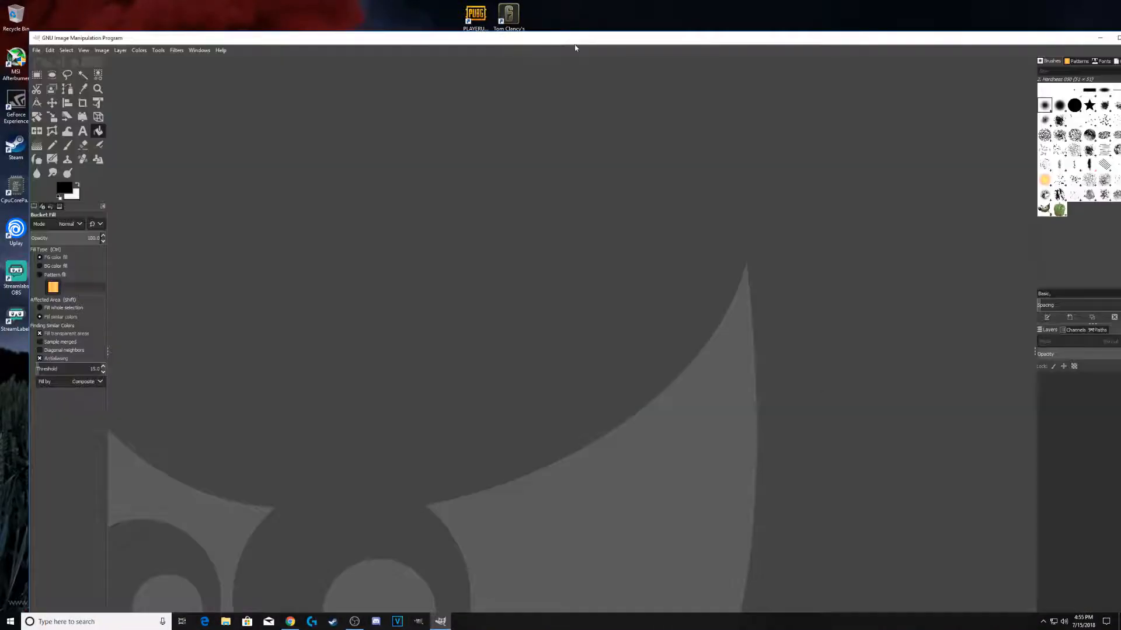
left_click_drag(1009, 41, 985, 41)
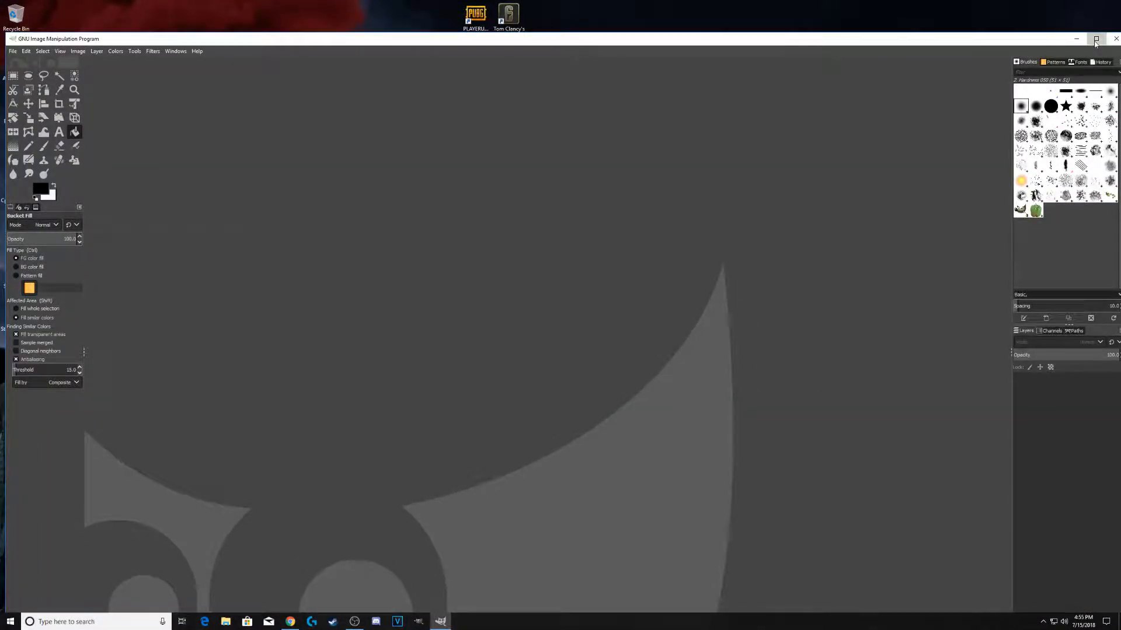
left_click(1095, 39)
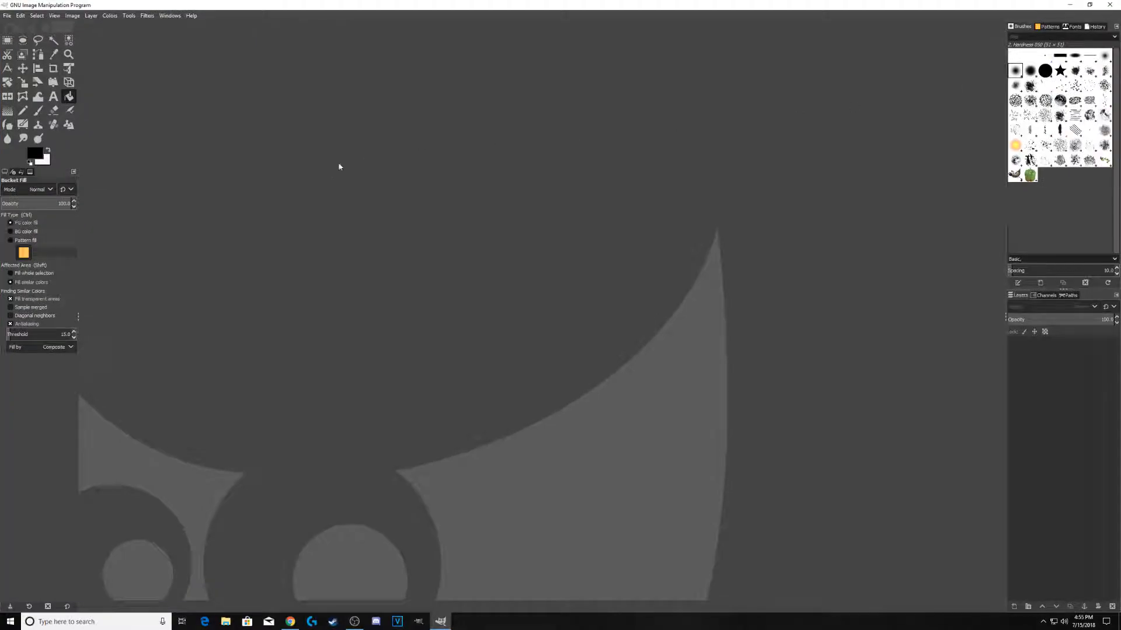
- Review the default new image's template and size settings in the preferences and accept them
left_click(20, 16)
left_click(61, 260)
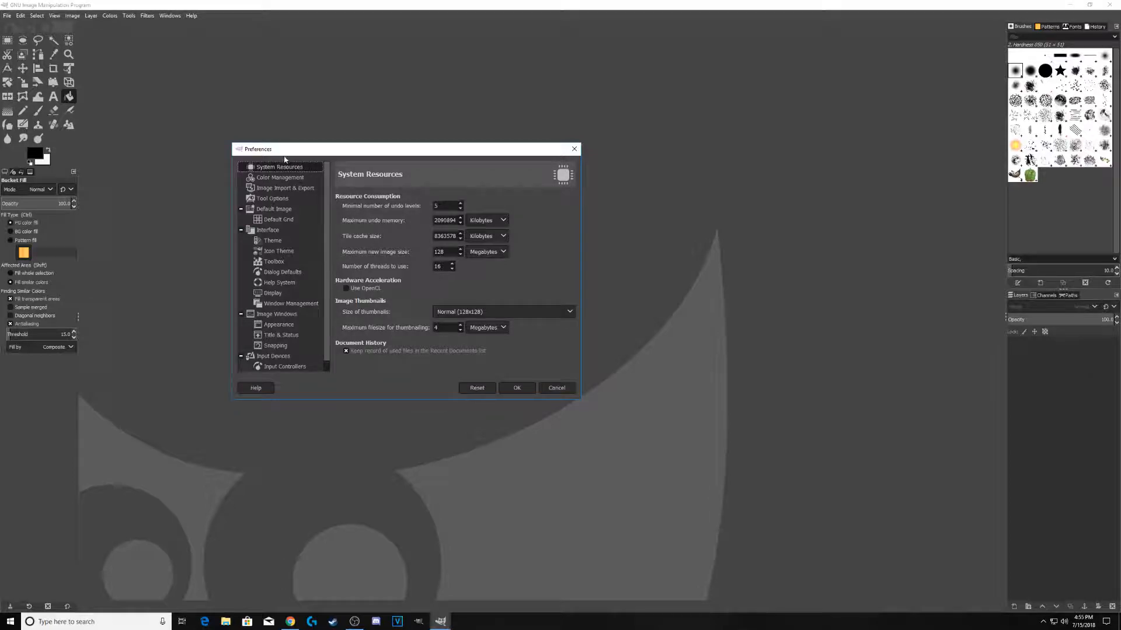
left_click(269, 210)
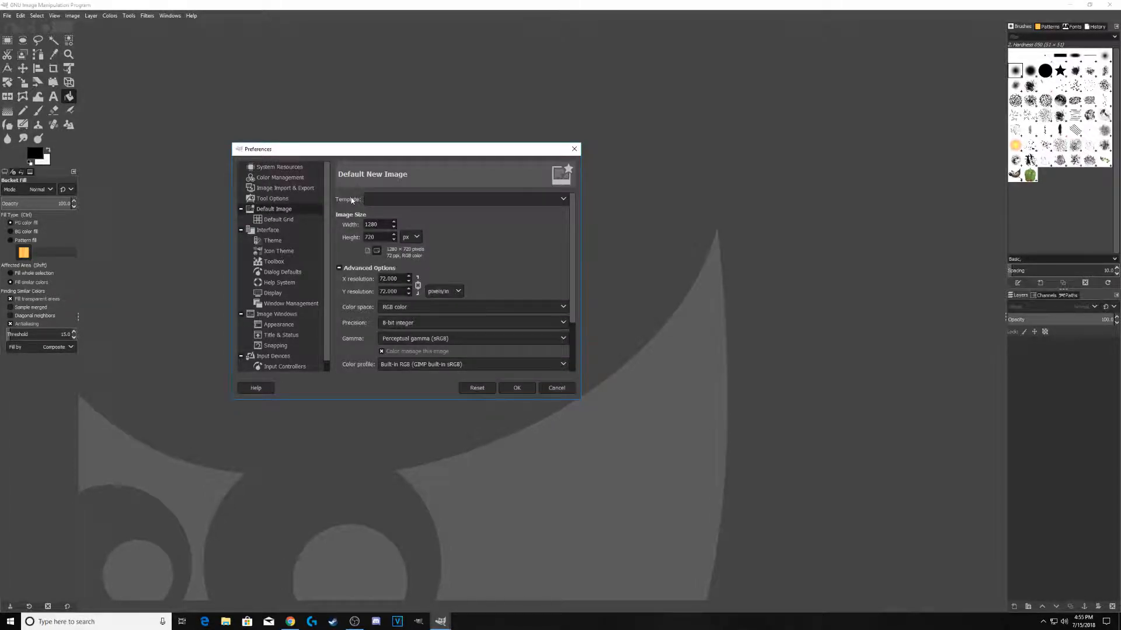
left_click(544, 199)
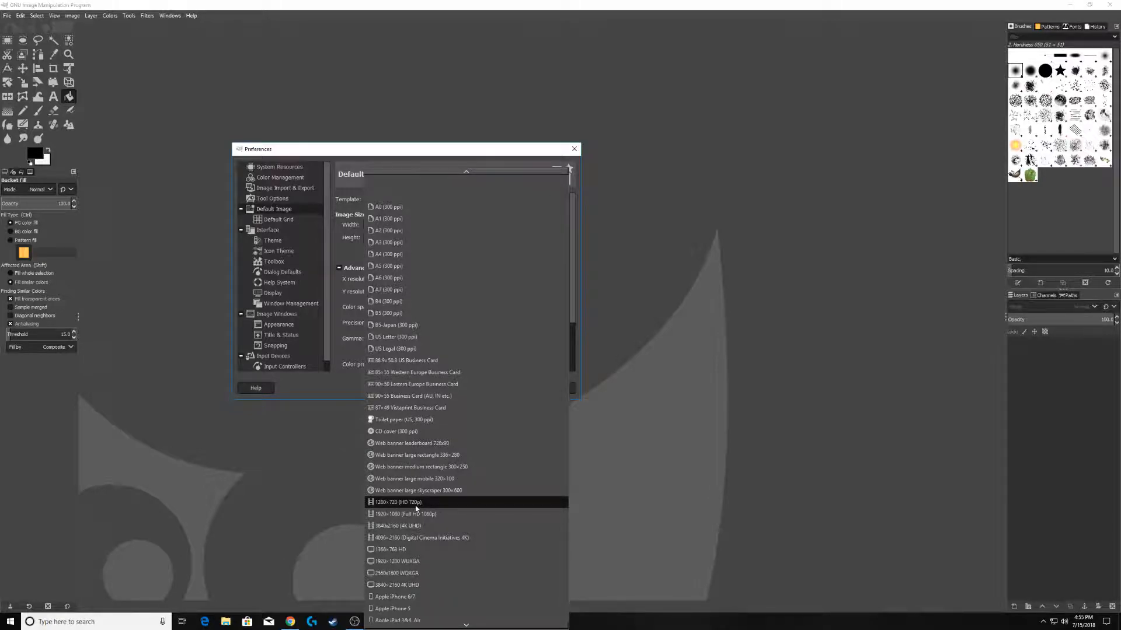
left_click(344, 252)
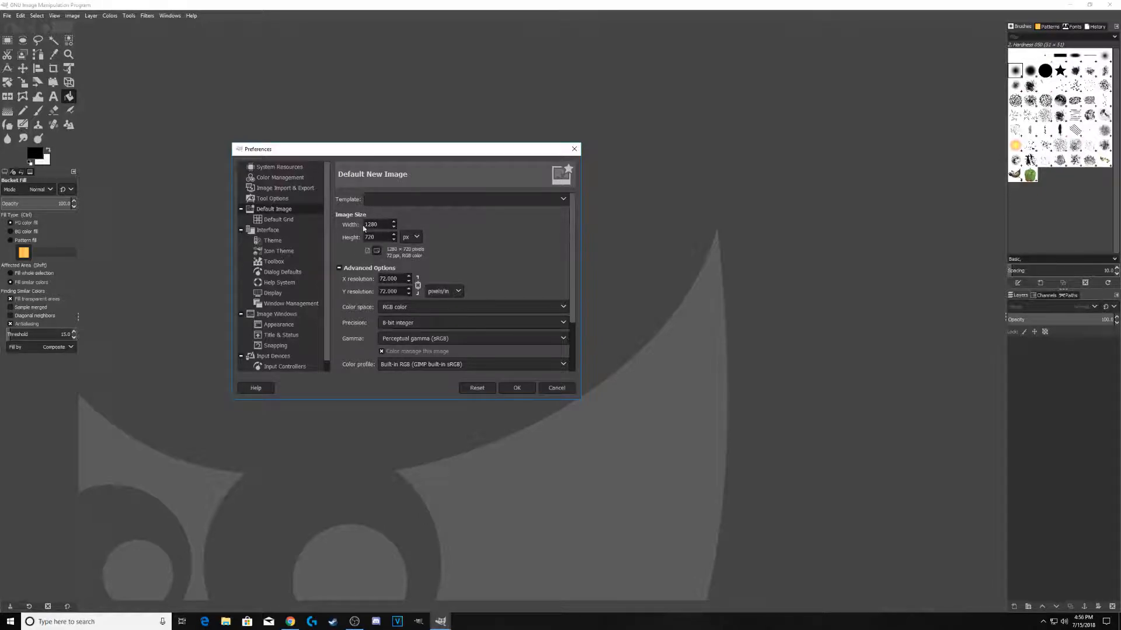
left_click(528, 389)
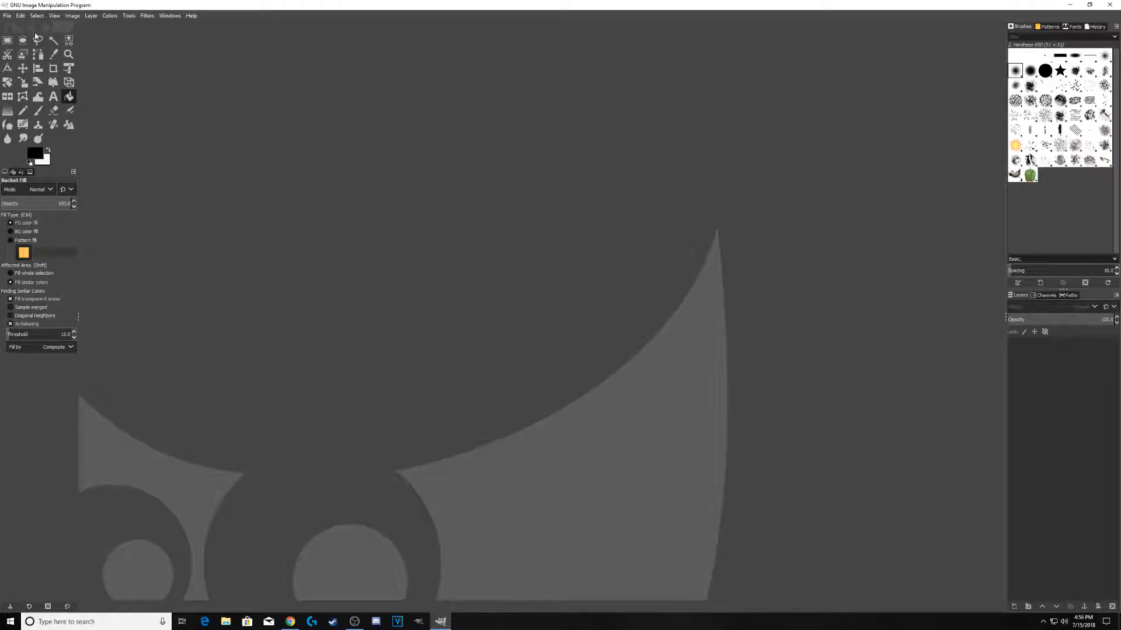
- Create a new blank image of 1280 × 720 px
left_click(12, 16)
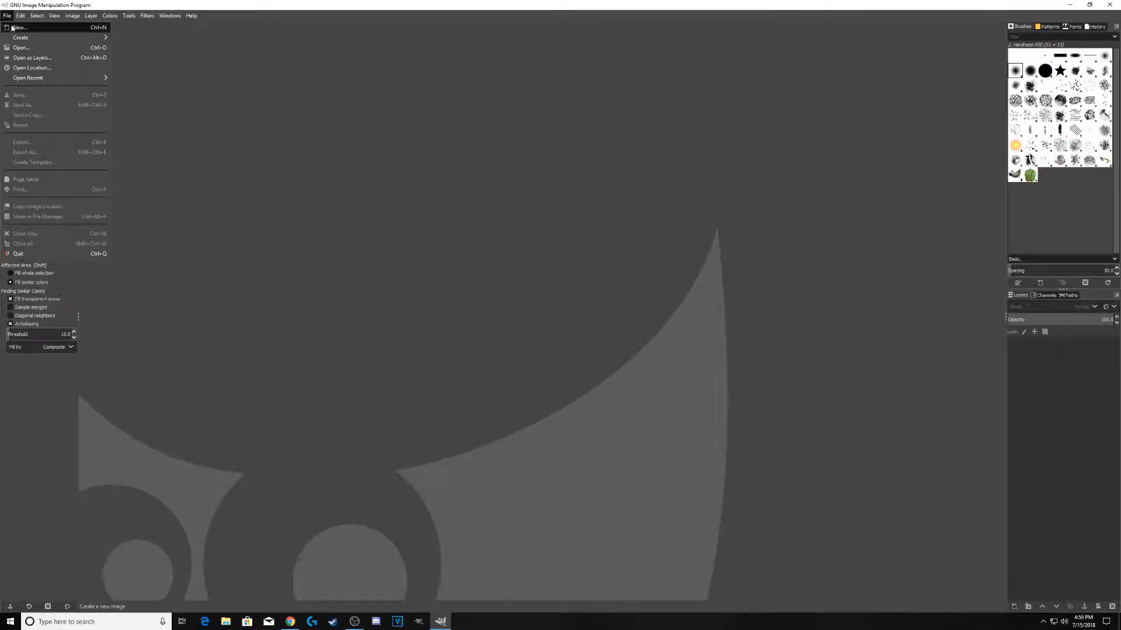
left_click(15, 29)
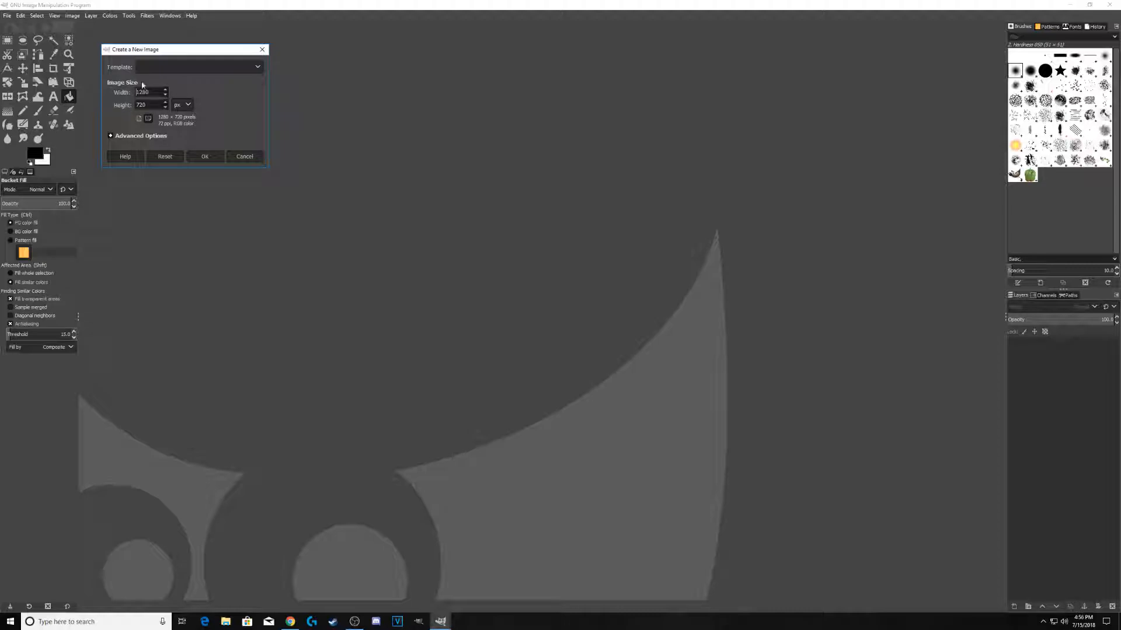
left_click(205, 156)
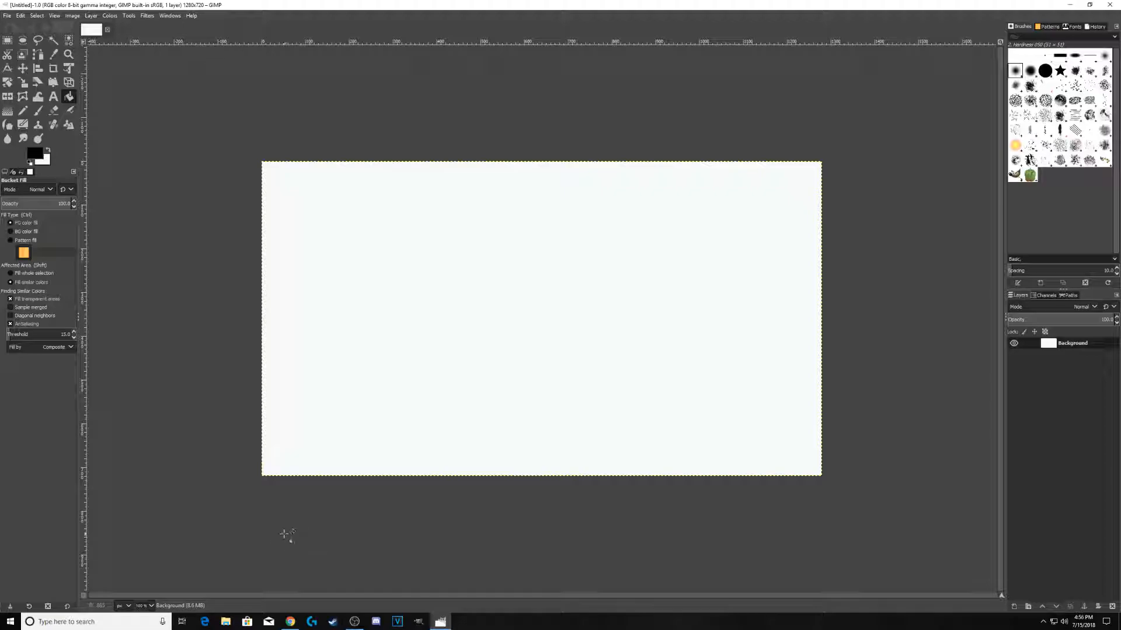
- Switch to Chrome and look through the sunburst image results for a background picture
left_click(290, 624)
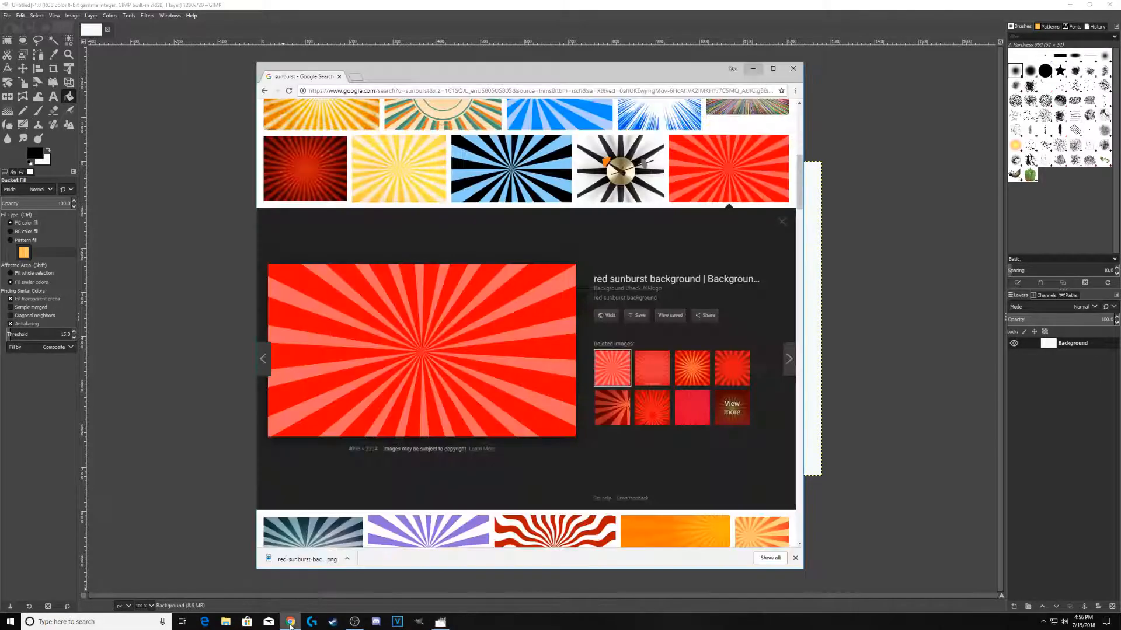
scroll(511, 333, "up", 7)
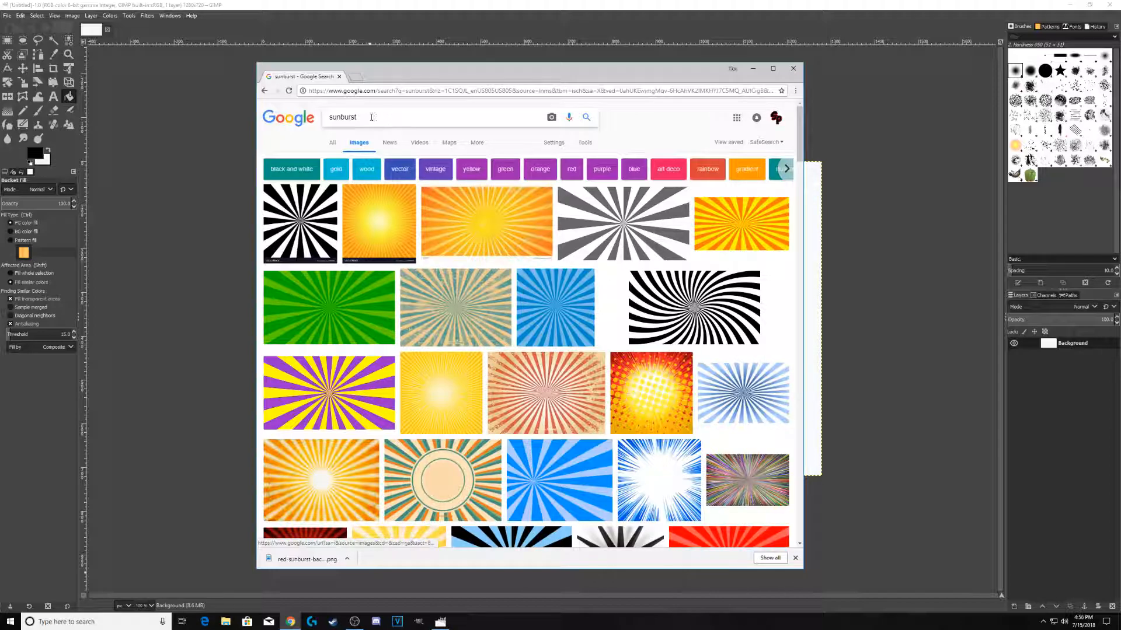
scroll(415, 366, "down", 3)
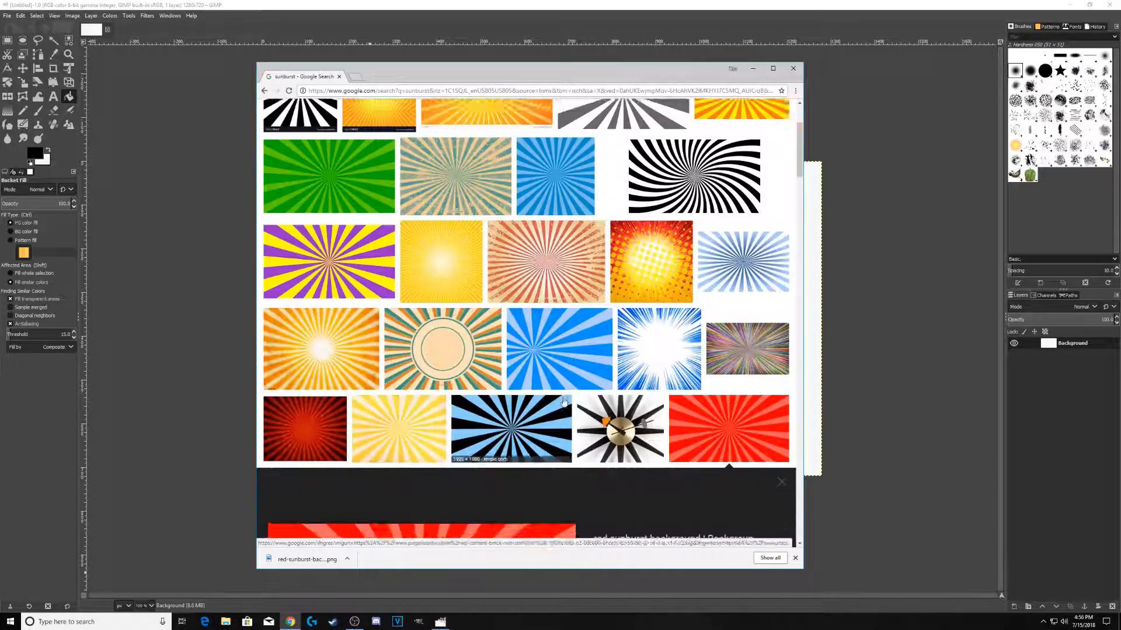
scroll(415, 365, "down", 3)
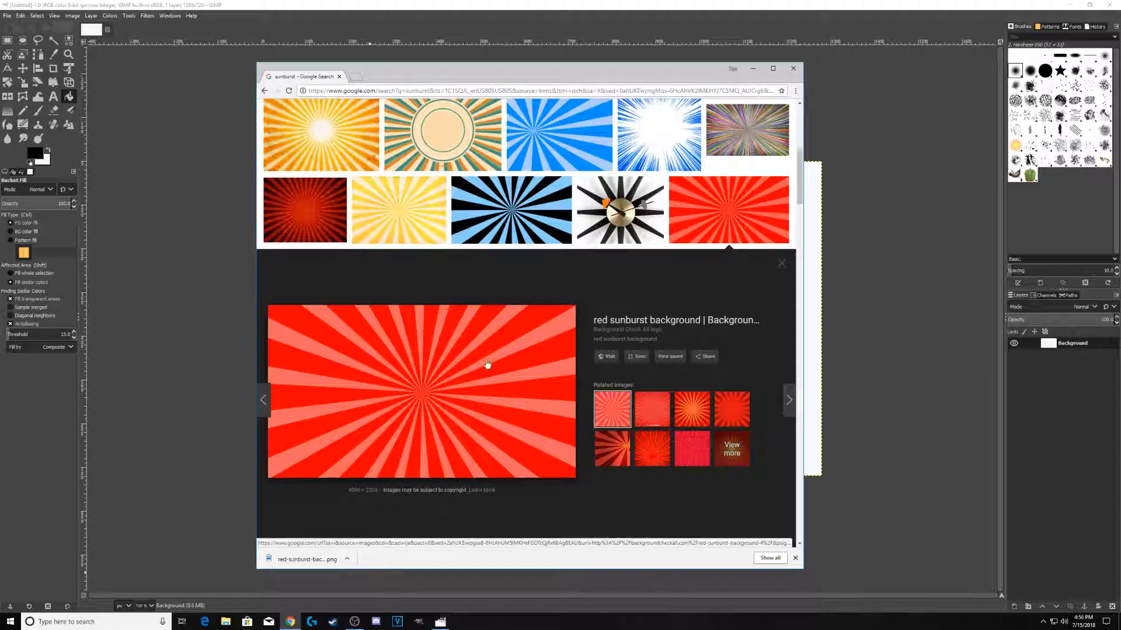
right_click(432, 383)
left_click(471, 457)
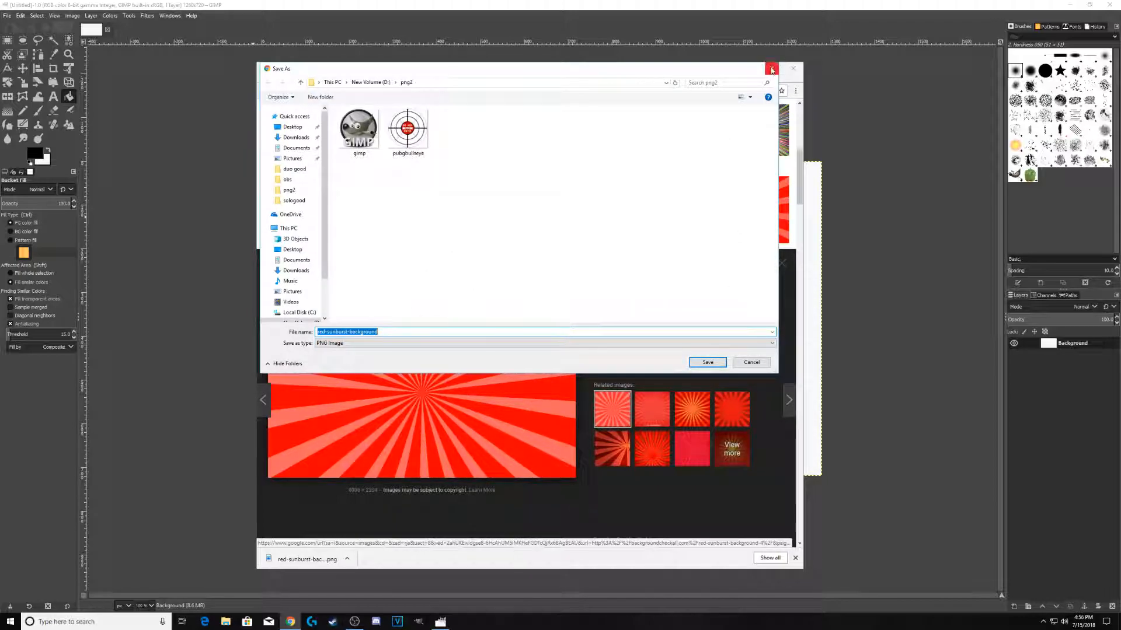
left_click(772, 68)
left_click(753, 69)
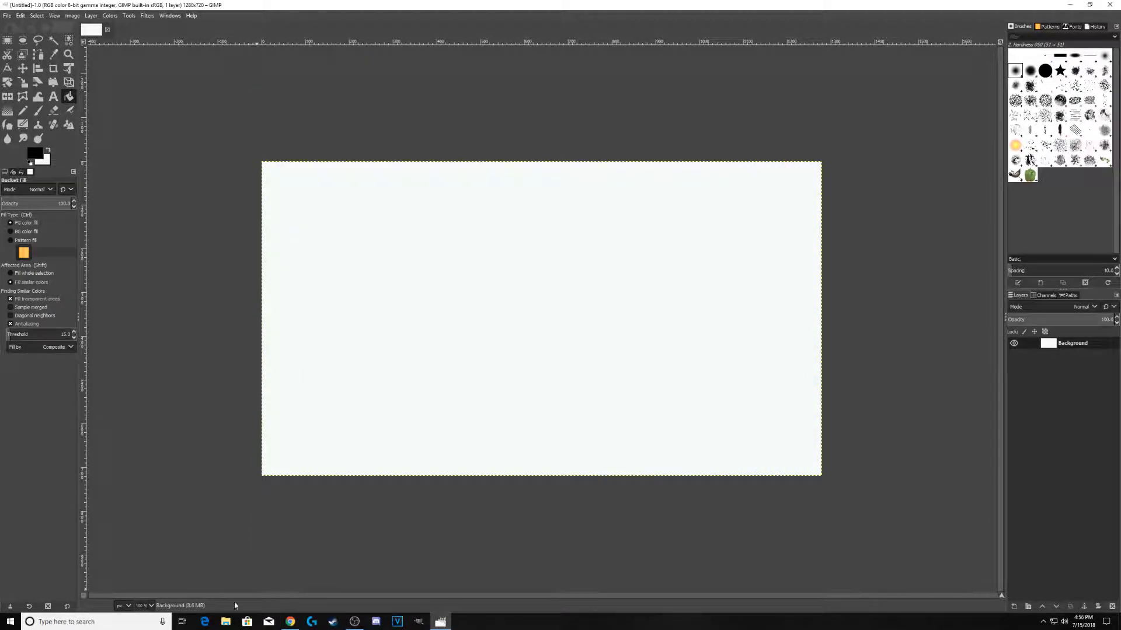
- Open the png2 folder in File Explorer and save the red sunburst picture from Chrome there as the PNG image red-sunburst-background
left_click(225, 621)
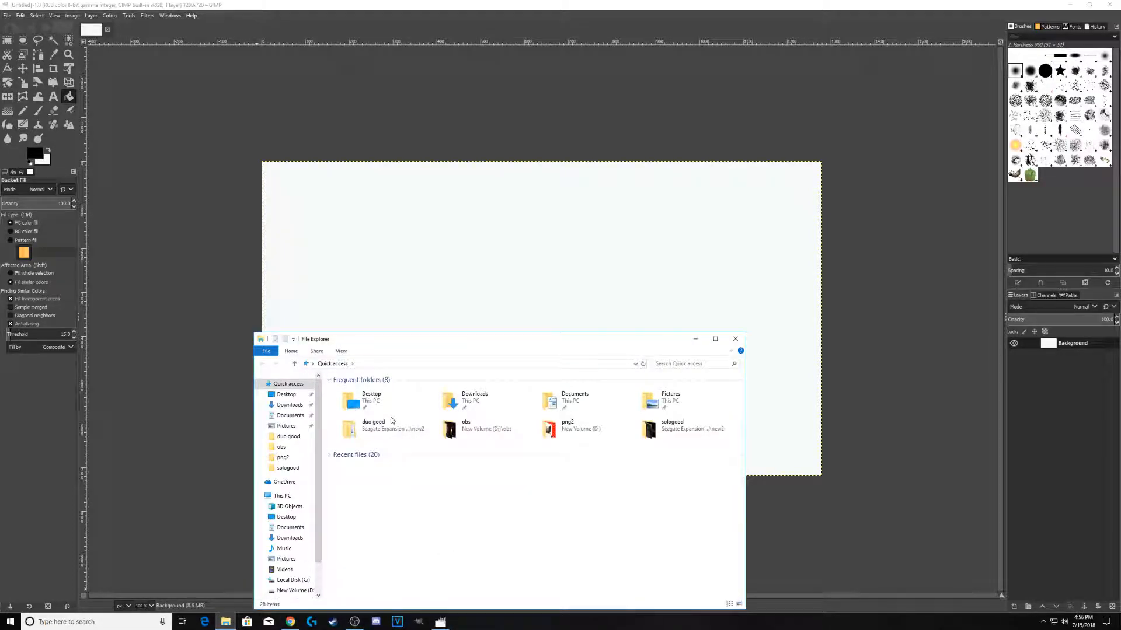
left_click(284, 457)
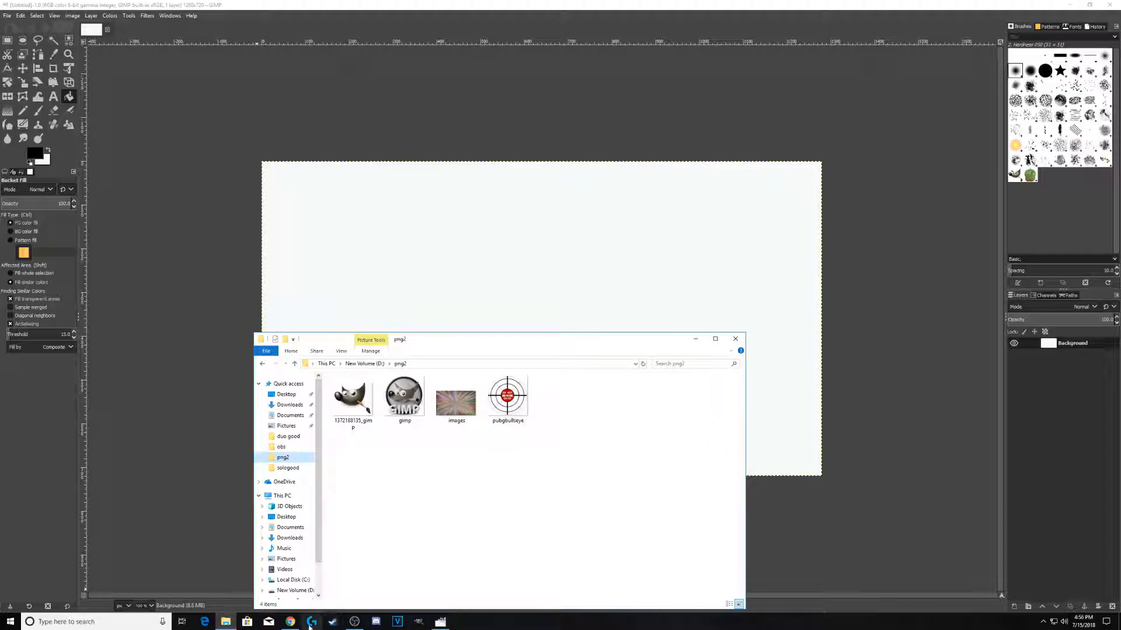
left_click(290, 622)
right_click(435, 417)
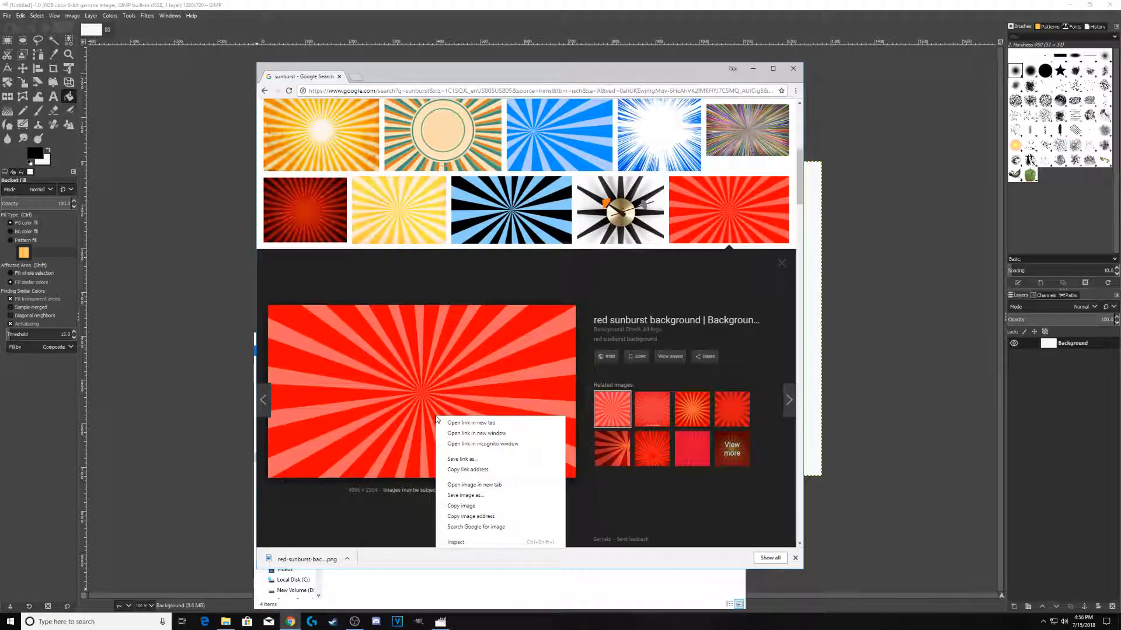
left_click(472, 495)
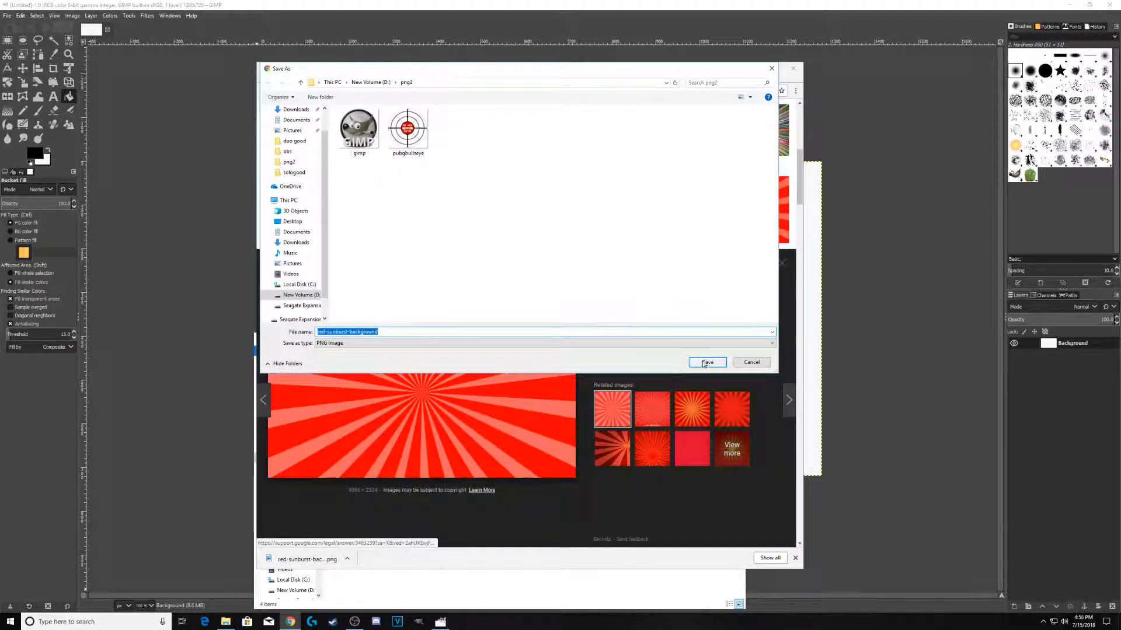
left_click(720, 361)
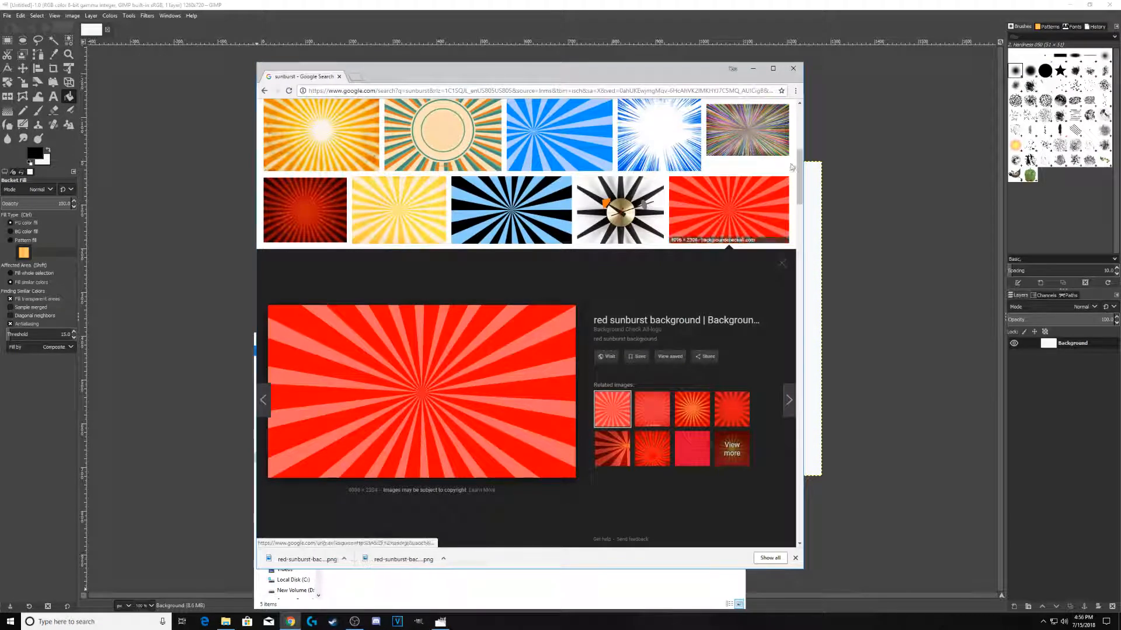
- Add red-sunburst-background from the png2 folder to the blank GIMP canvas as a new layer
left_click(753, 69)
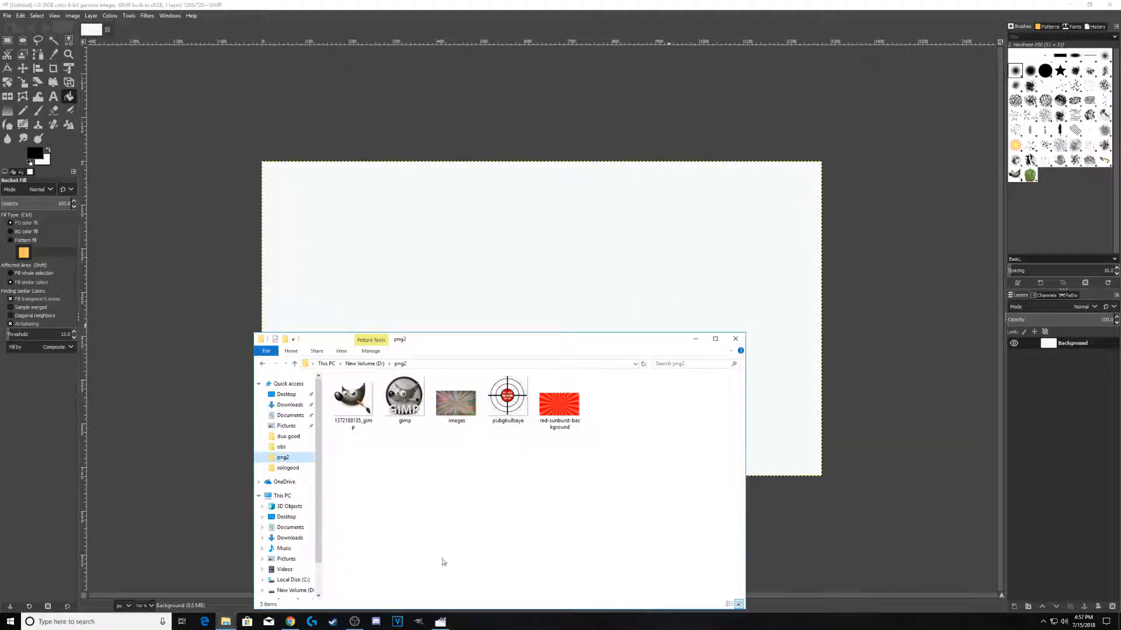
left_click_drag(580, 341, 575, 402)
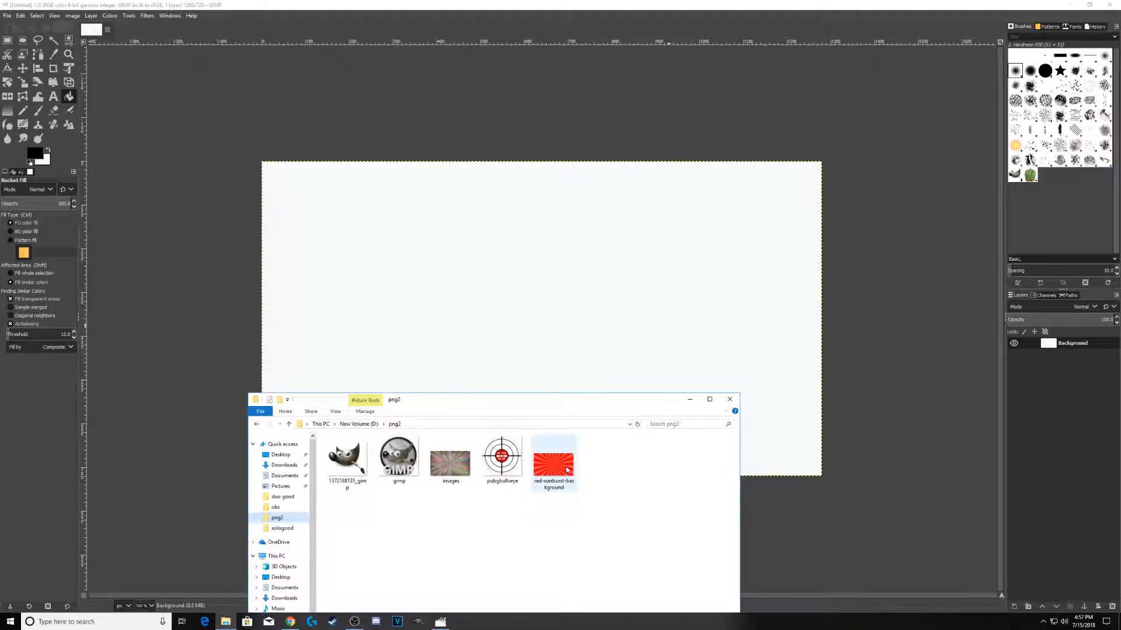
left_click_drag(563, 469, 562, 361)
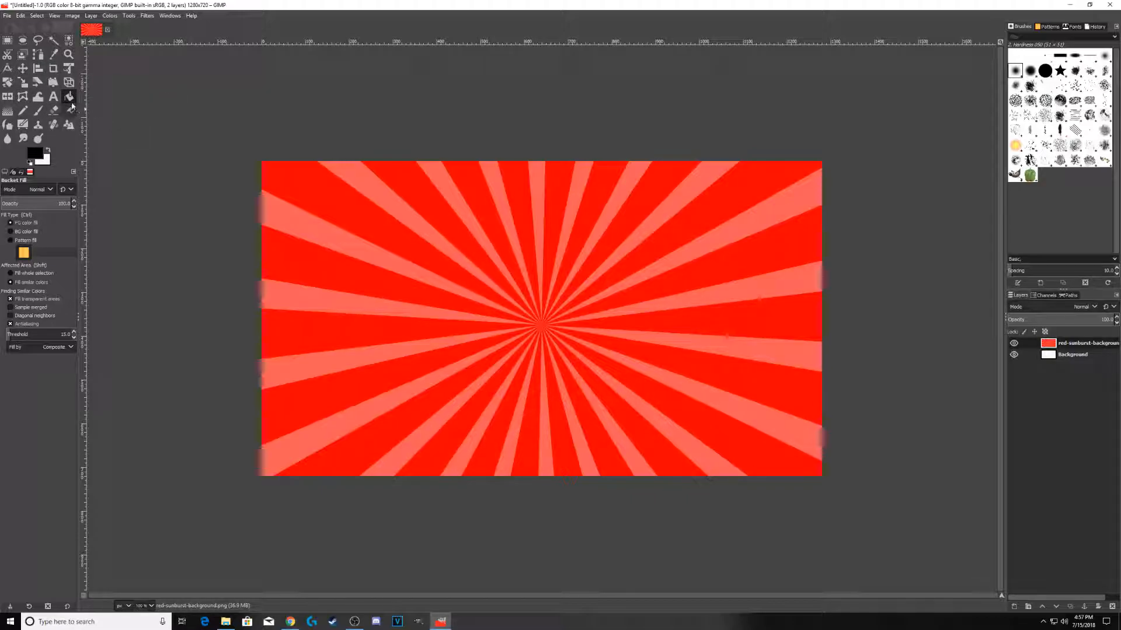
- Add a text box in the upper right part of the canvas containing "how to"
left_click(53, 96)
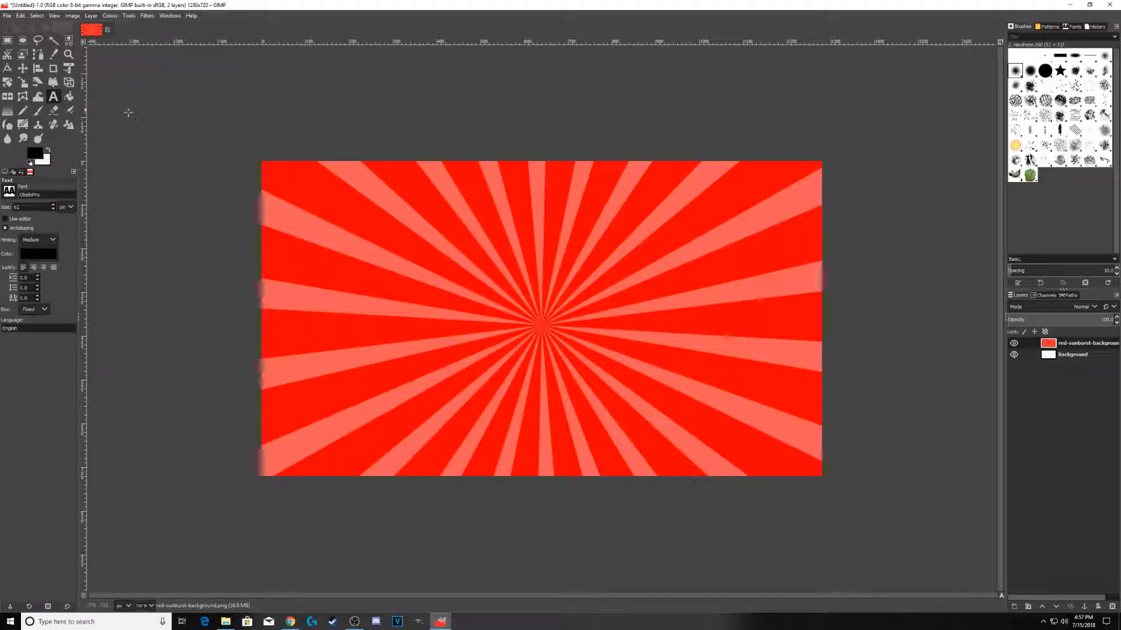
left_click_drag(555, 185, 785, 257)
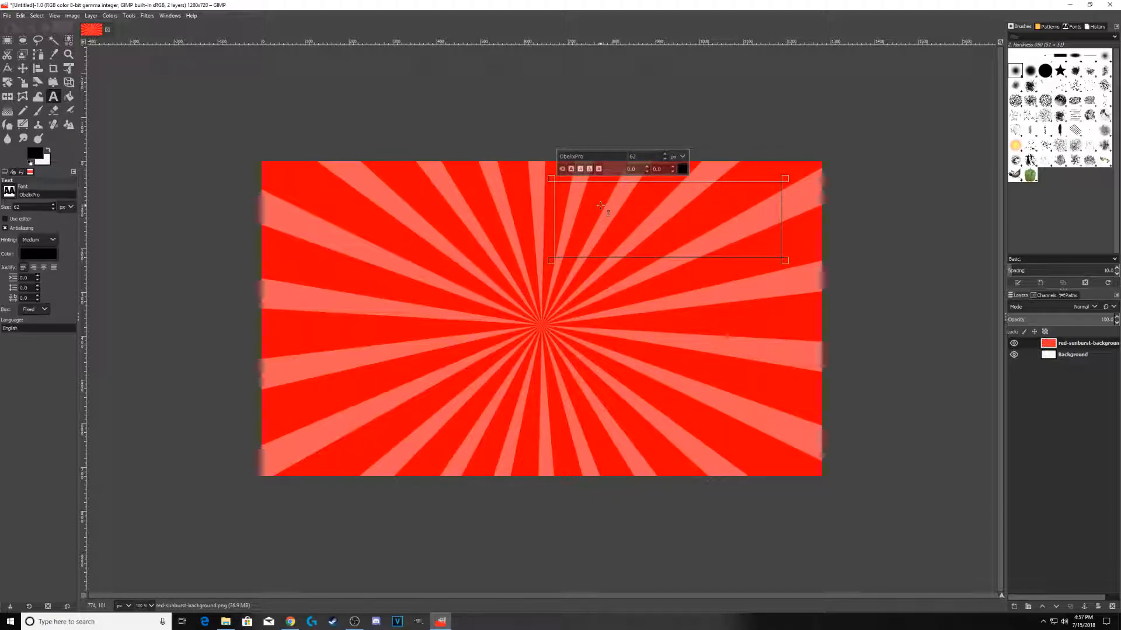
type("how to")
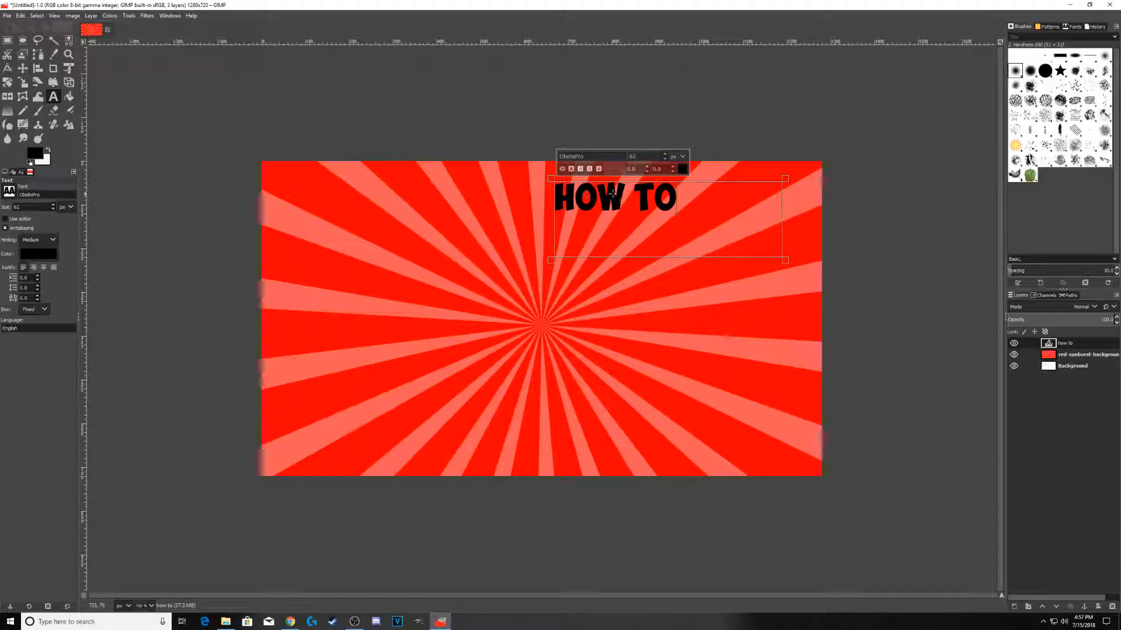
- Enlarge the whole "how to" text to 116 px and fit its text box closely around the single line, about 521 × 131 px
left_click_drag(686, 195, 551, 199)
left_click(665, 153)
left_click(664, 154)
left_click(664, 153)
left_click(664, 154)
left_click(664, 154)
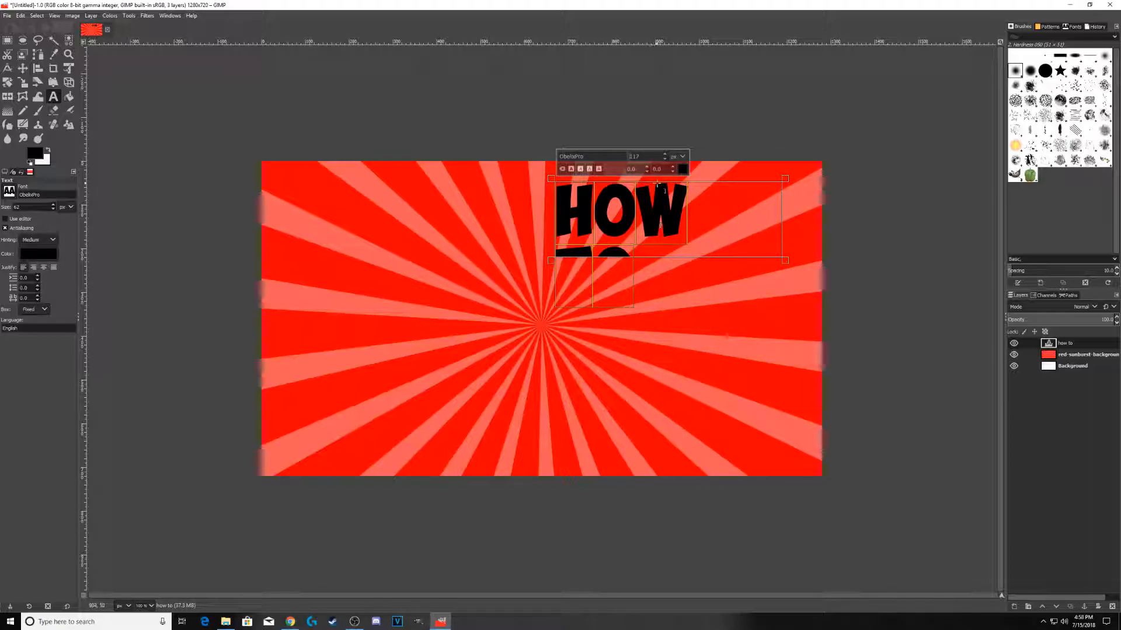
left_click(665, 159)
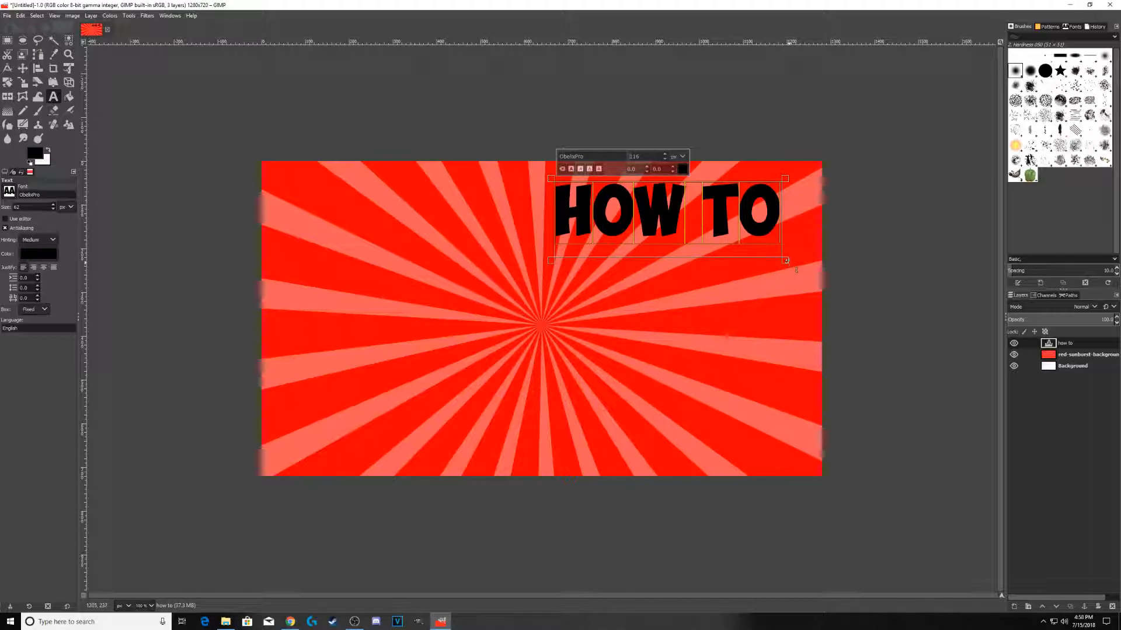
left_click_drag(785, 259, 788, 247)
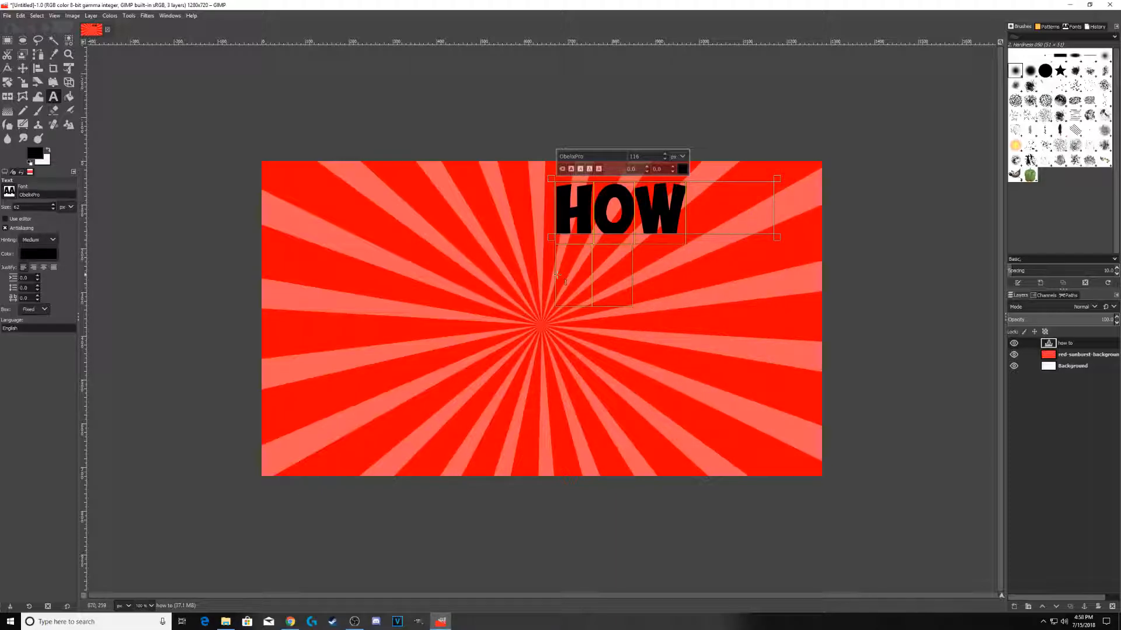
left_click_drag(779, 238, 796, 251)
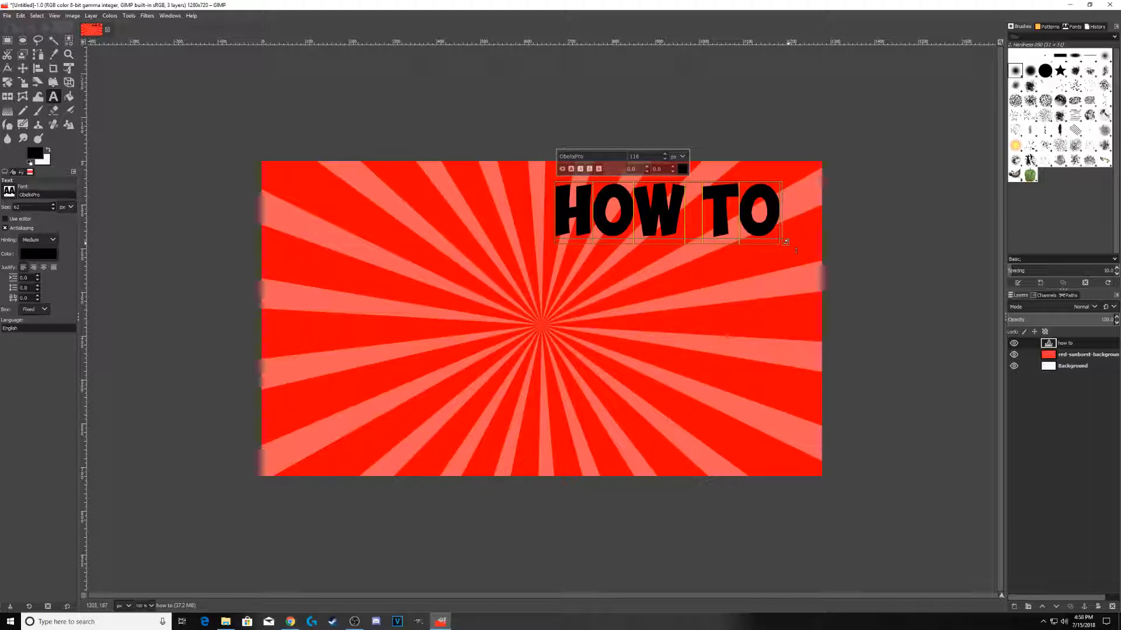
- Scale the "how to" layer to about 730 × 161 px and position it near the canvas's upper-right corner
left_click(25, 85)
left_click(659, 210)
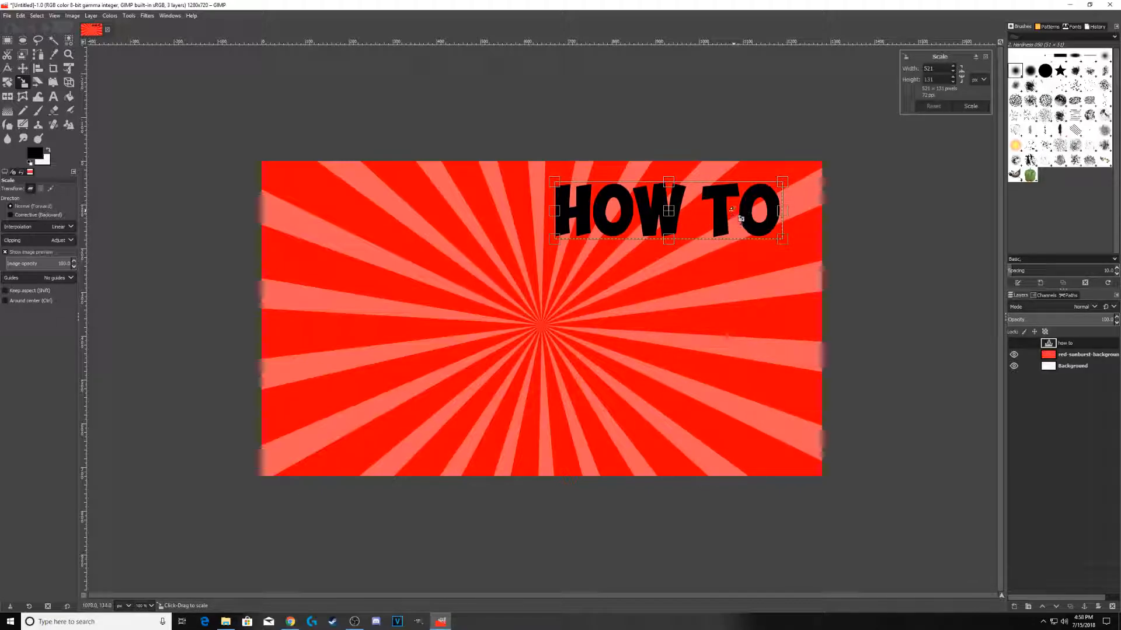
left_click_drag(557, 185, 476, 185)
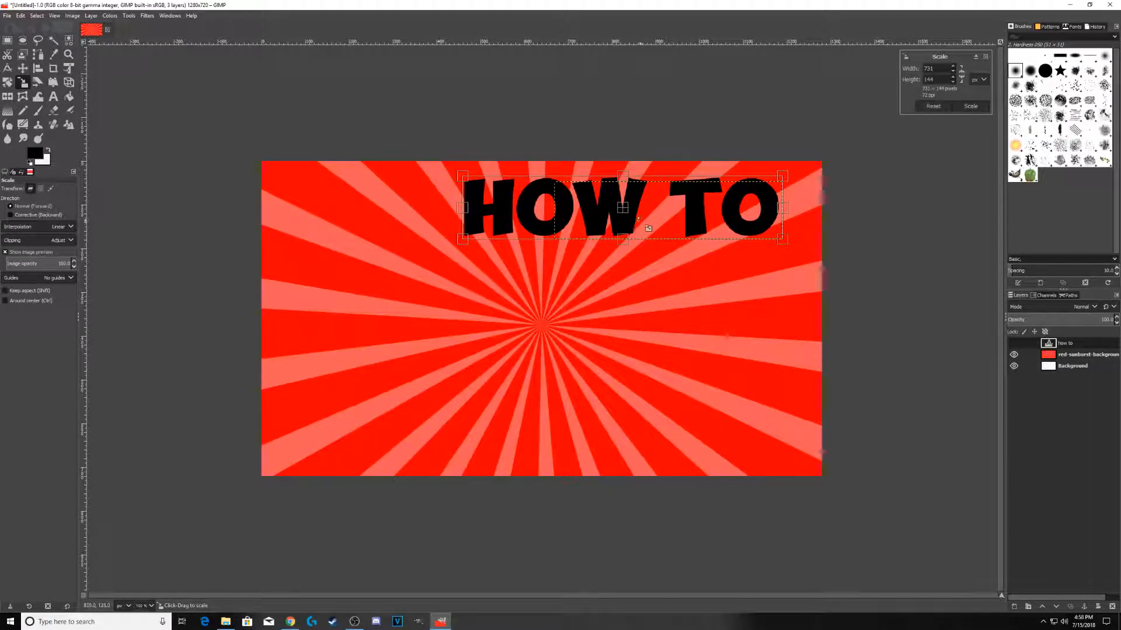
mouse_move(625, 210)
left_mouse_down()
mouse_move(566, 218)
mouse_move(646, 391)
mouse_move(449, 298)
mouse_move(575, 286)
mouse_move(645, 214)
left_mouse_up()
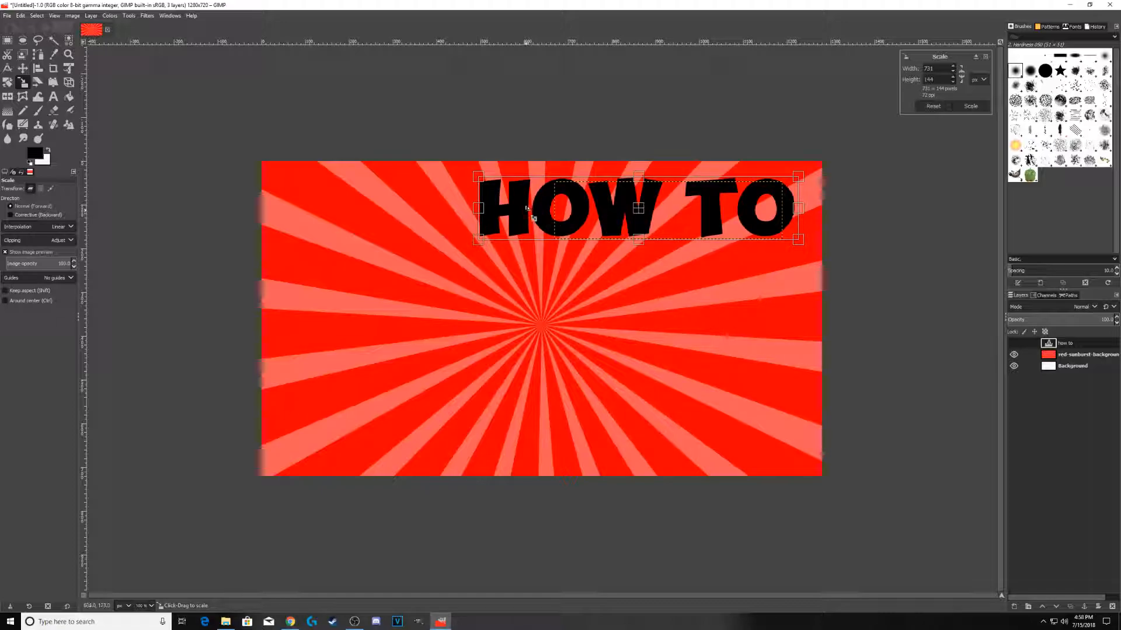
left_click_drag(479, 238, 484, 238)
left_click_drag(645, 179, 646, 176)
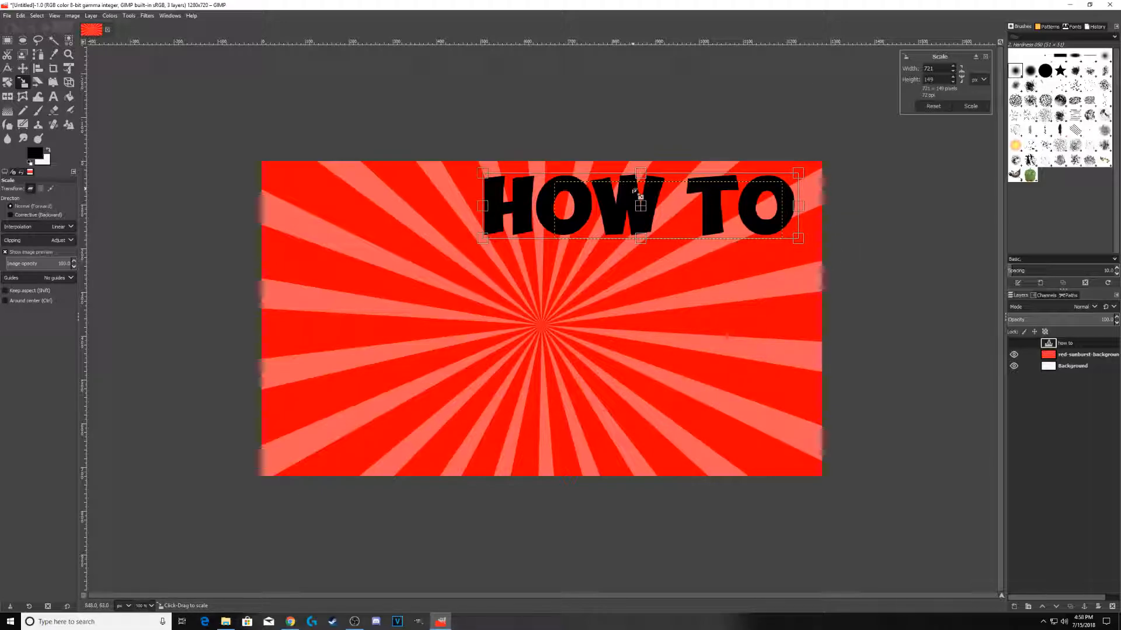
left_click_drag(639, 206, 648, 202)
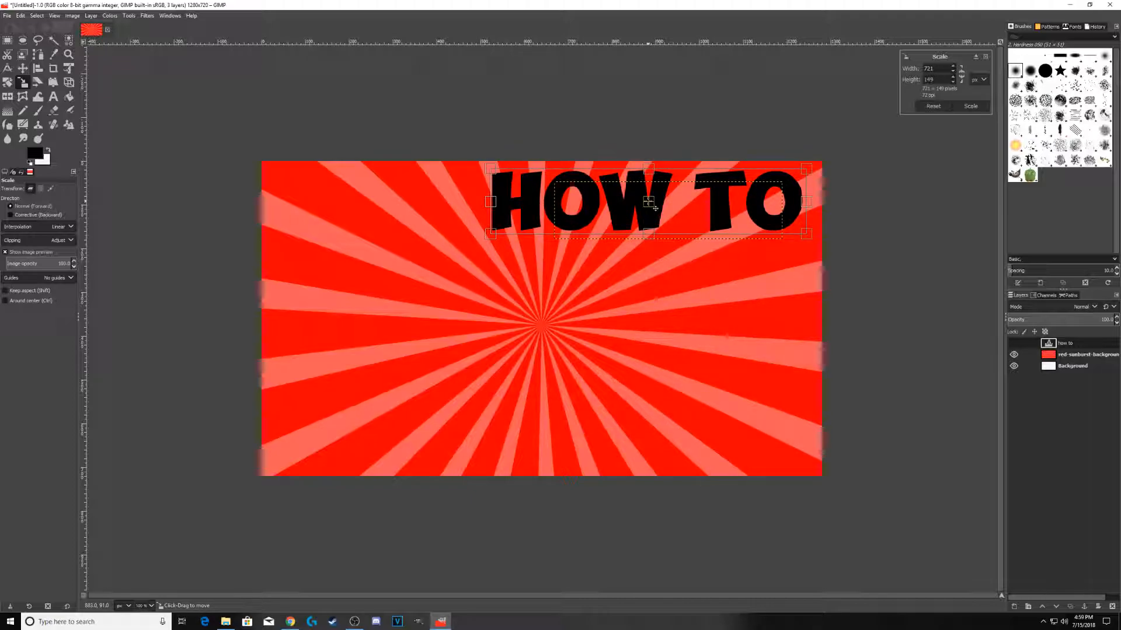
left_click_drag(648, 234, 648, 237)
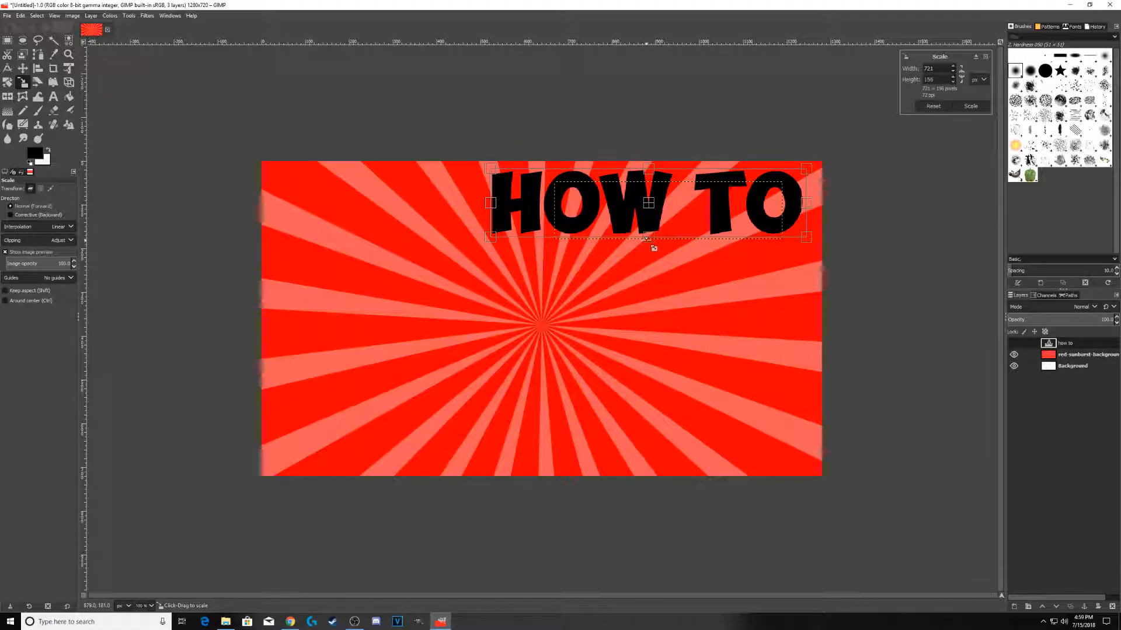
left_click_drag(500, 235, 496, 237)
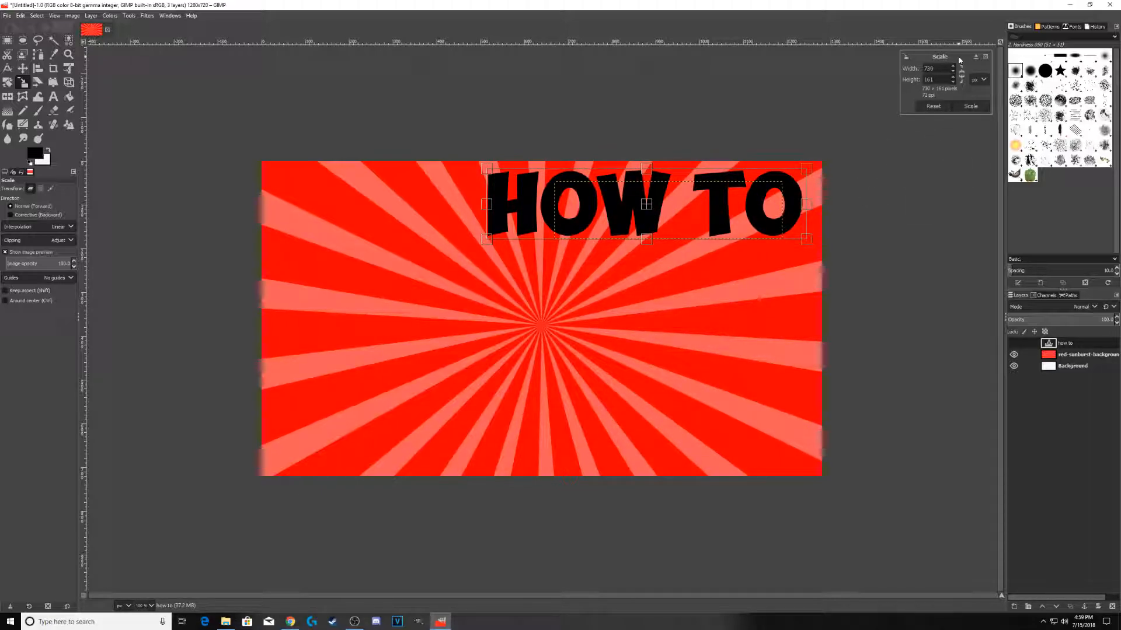
left_click(971, 106)
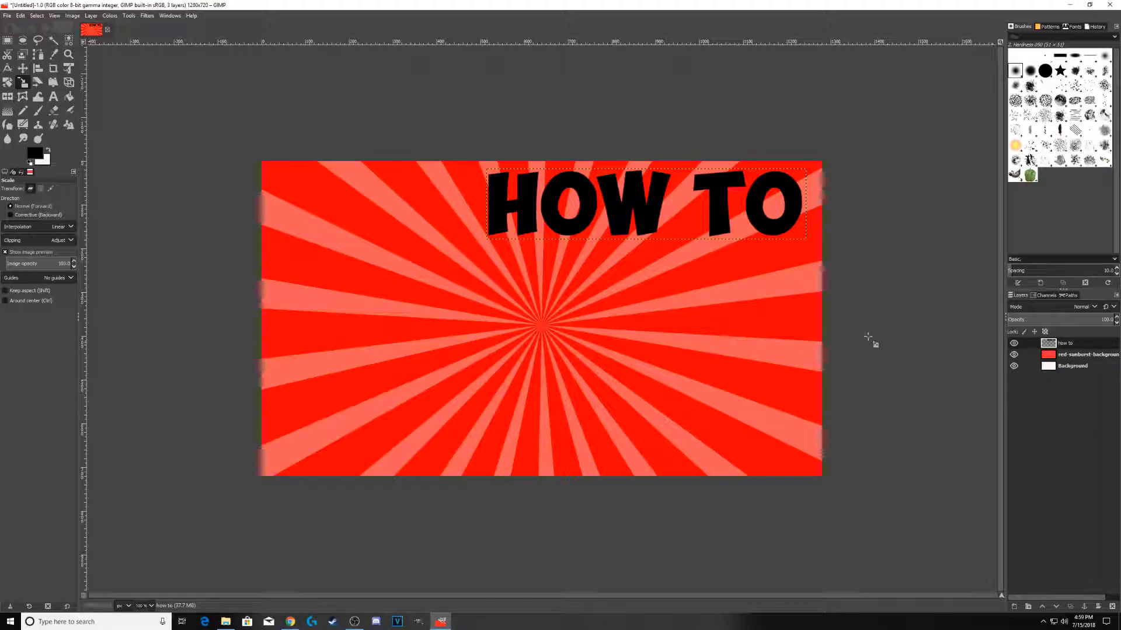
- Select the "how to" lettering from its alpha and fill it with a linear gradient from green (0bf12e) at the top to white below
right_click(1068, 345)
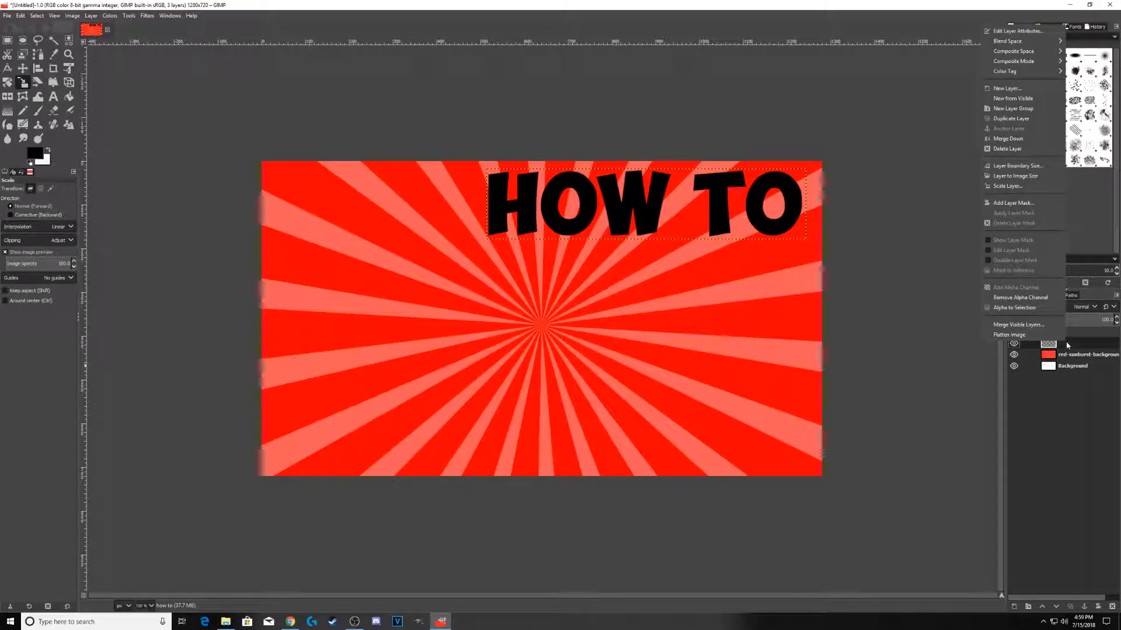
left_click(1022, 309)
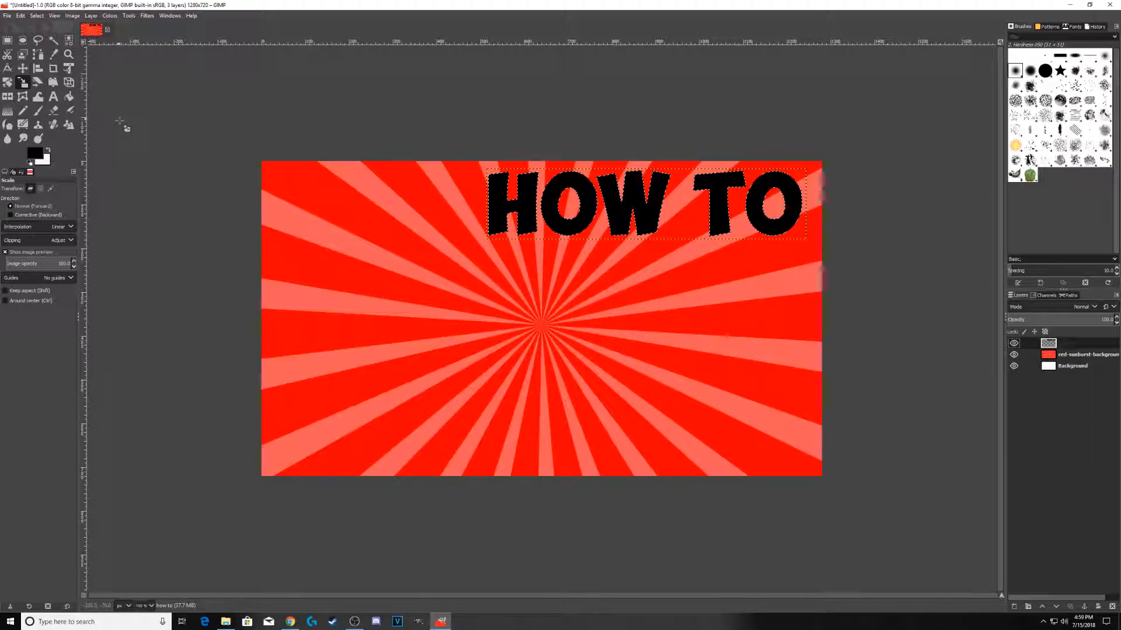
left_click(9, 111)
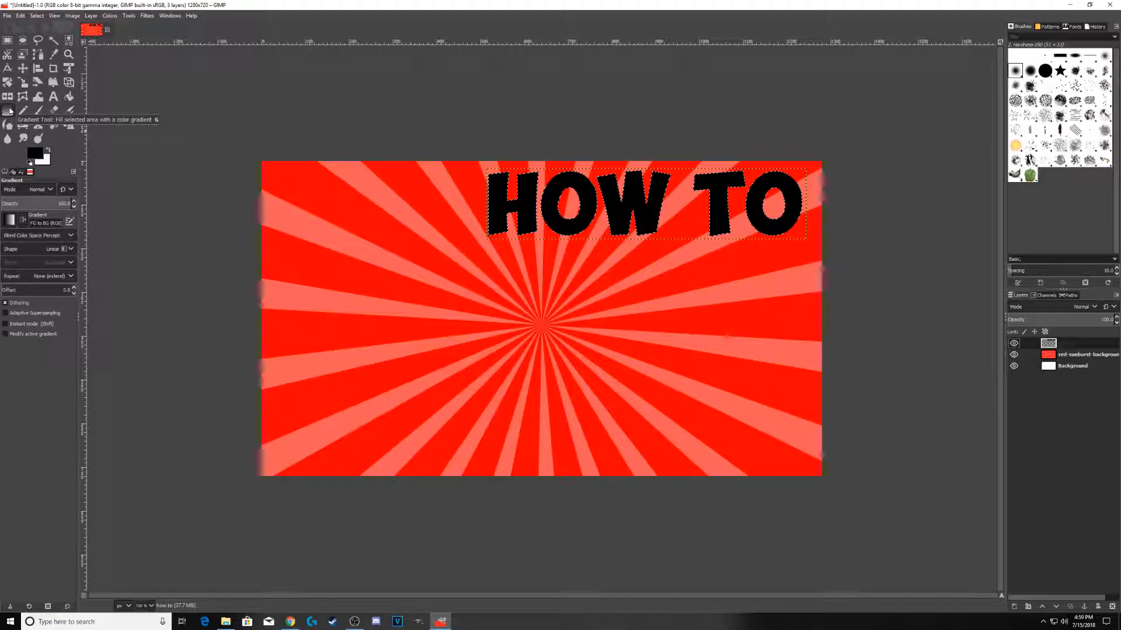
left_click(36, 153)
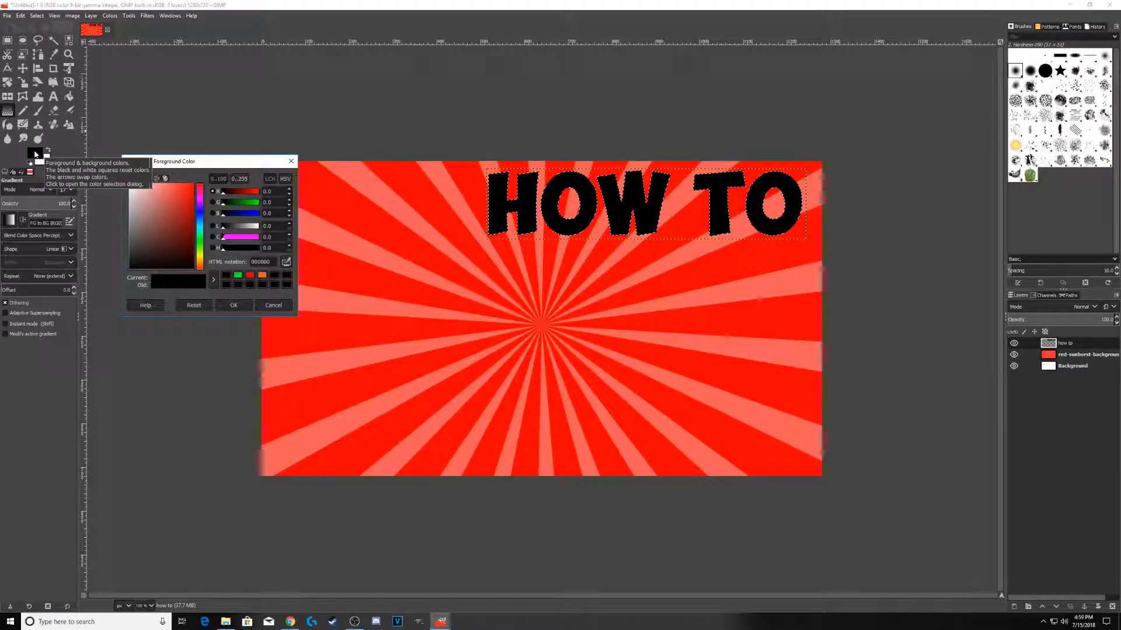
left_click(237, 275)
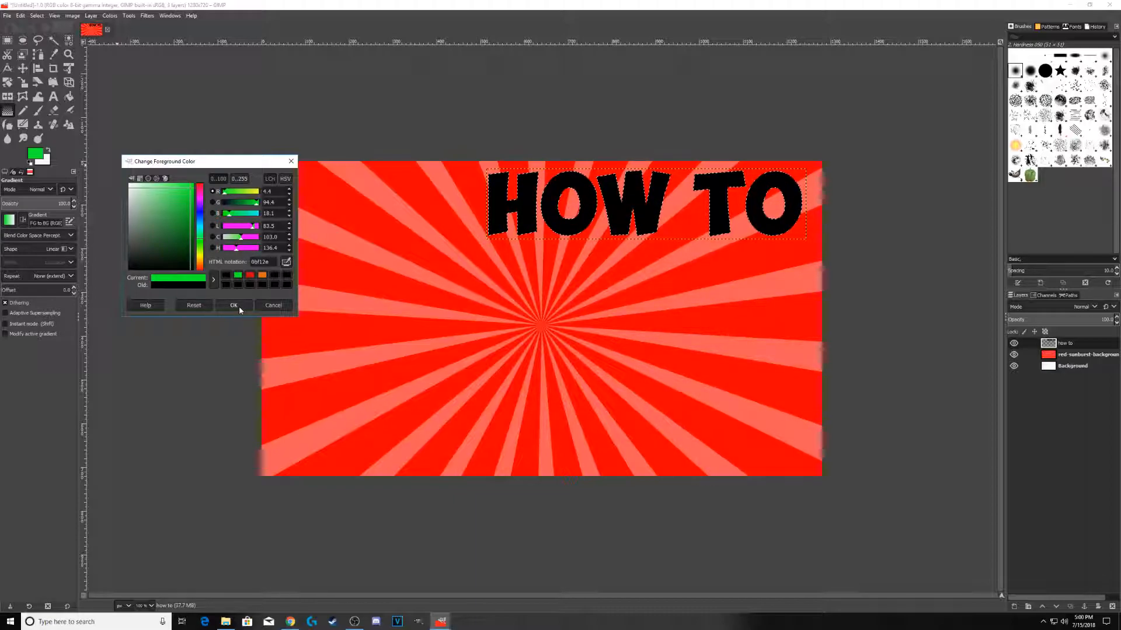
left_click(238, 306)
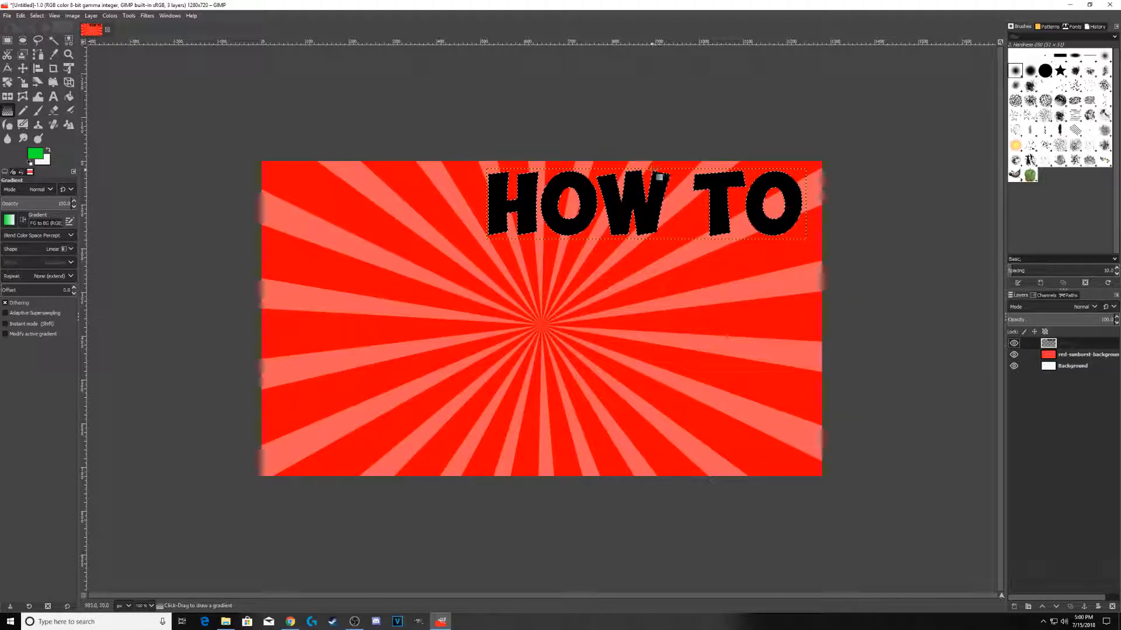
left_click_drag(648, 168, 593, 211)
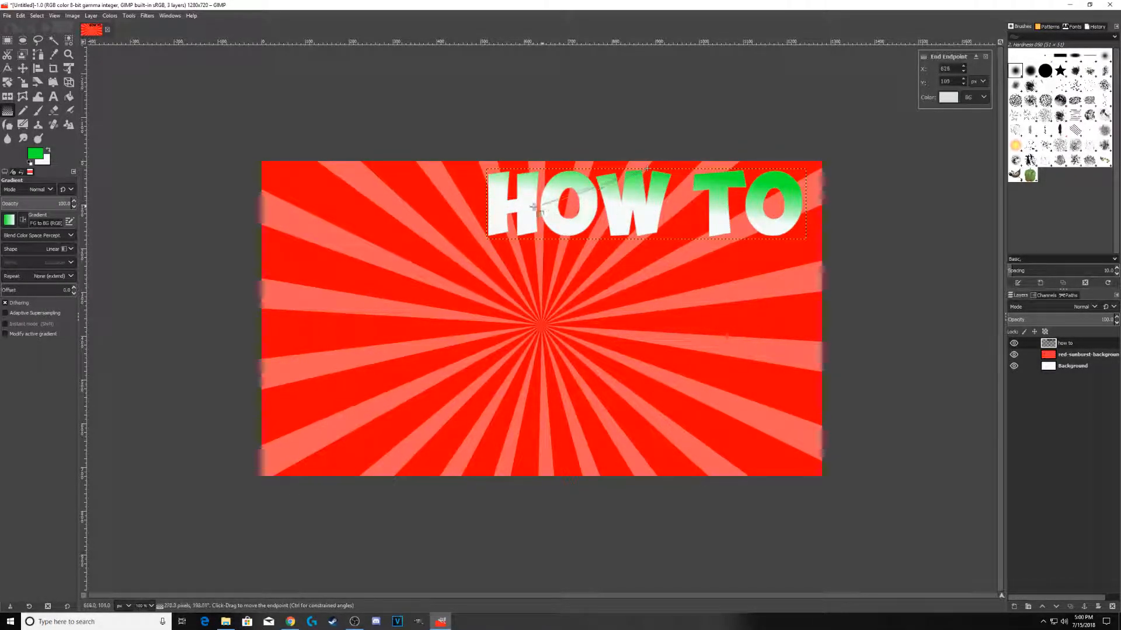
left_click_drag(512, 205, 647, 276)
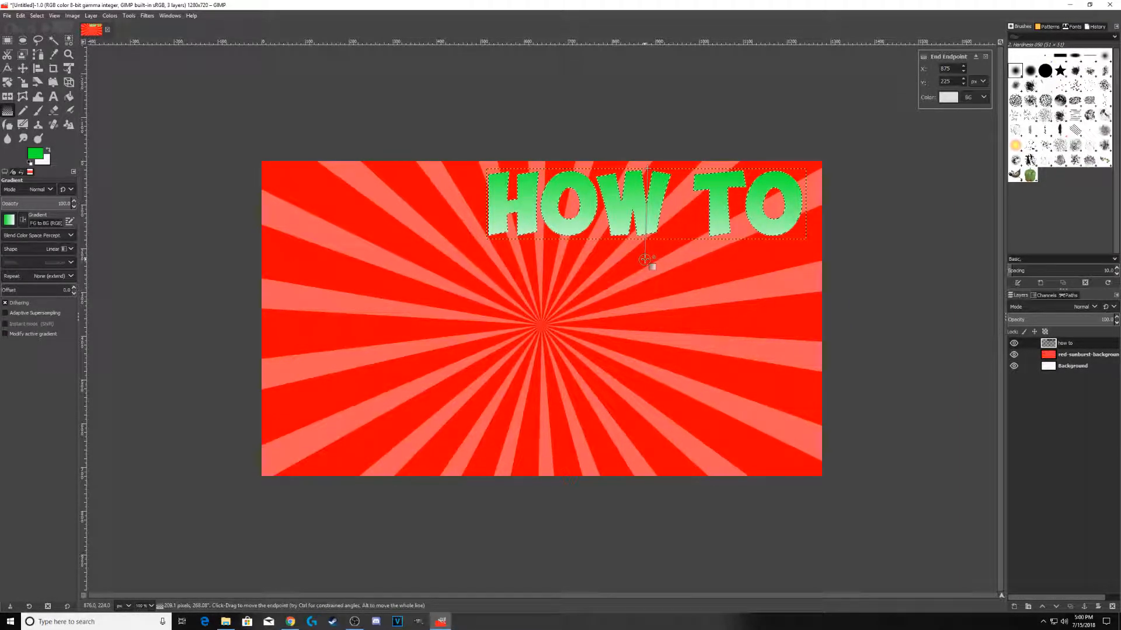
- Switch to Bucket Fill with black (000000) as the foreground colour and grow the lettering selection outward
left_click(69, 98)
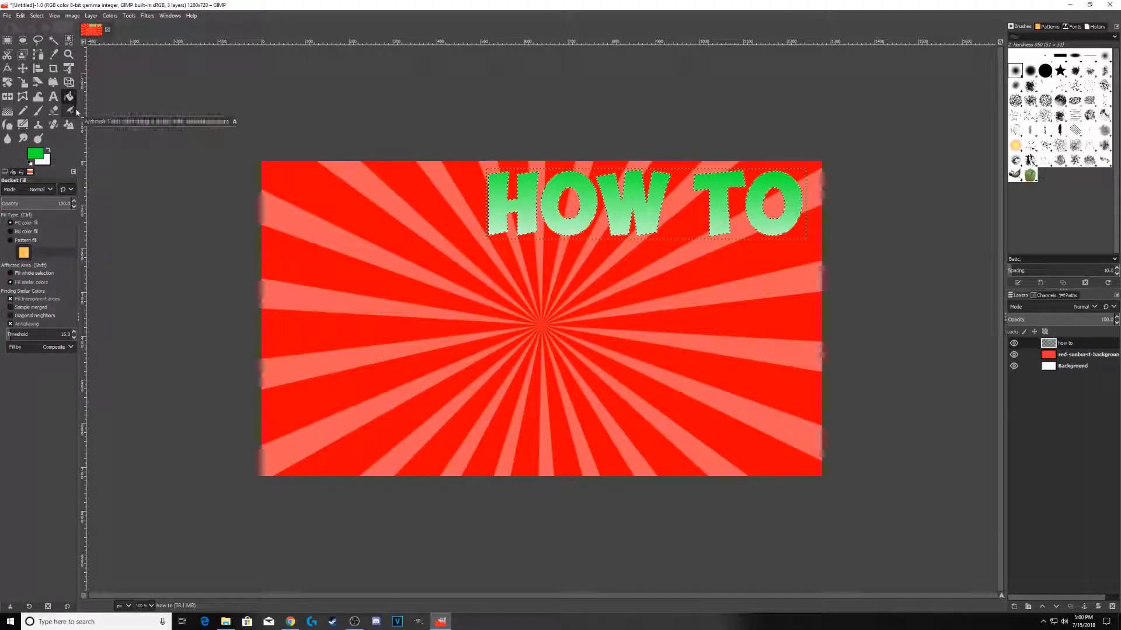
left_click(33, 155)
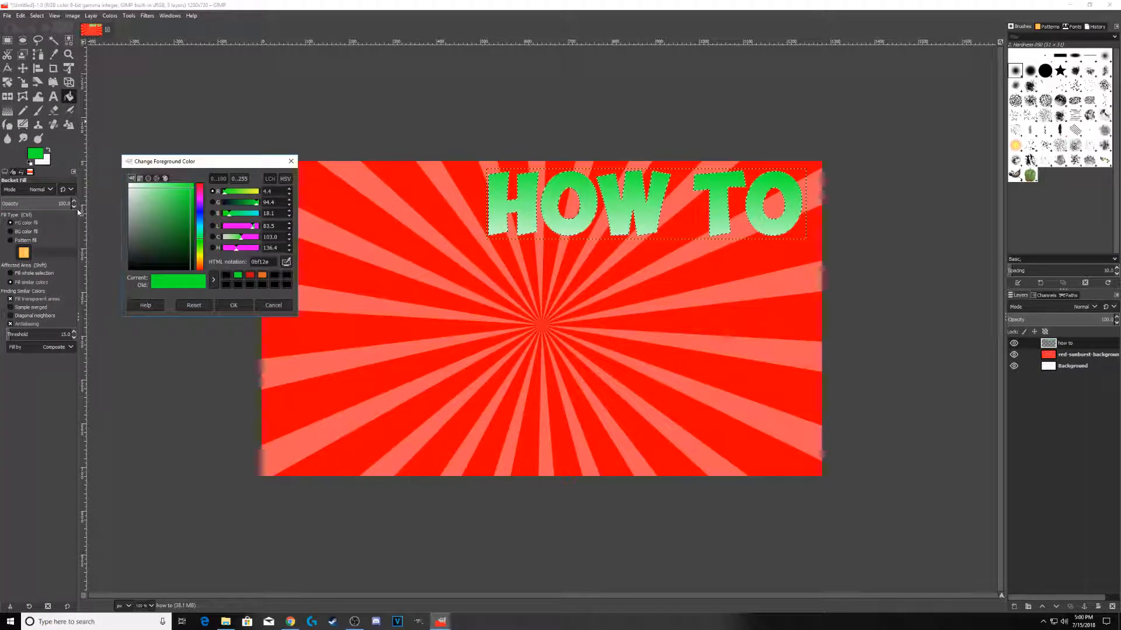
left_click(226, 276)
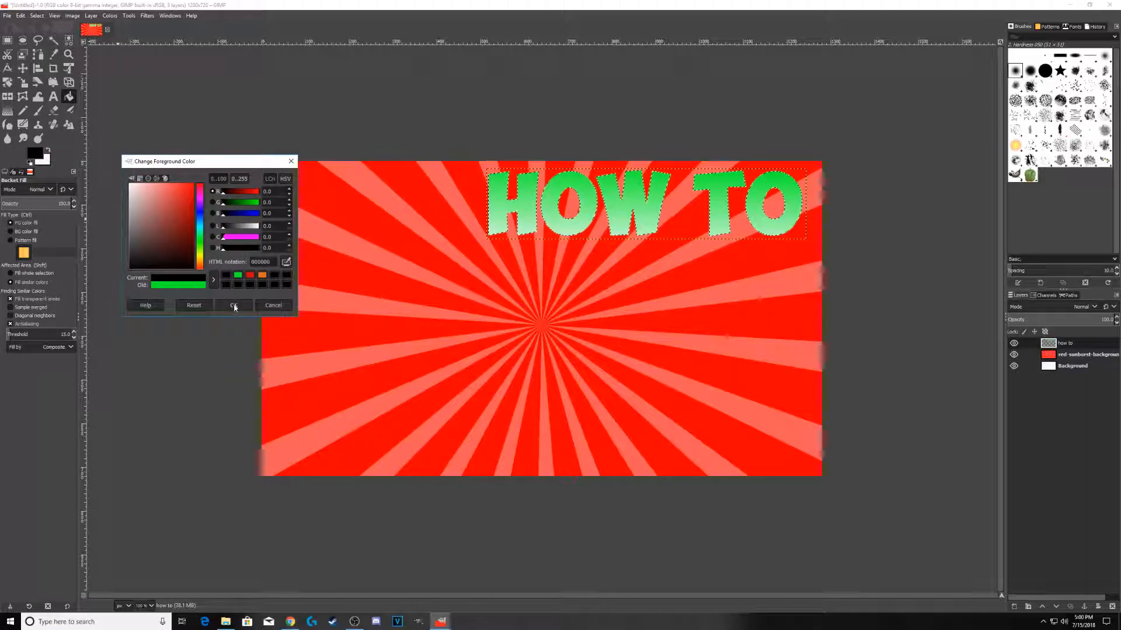
left_click(234, 305)
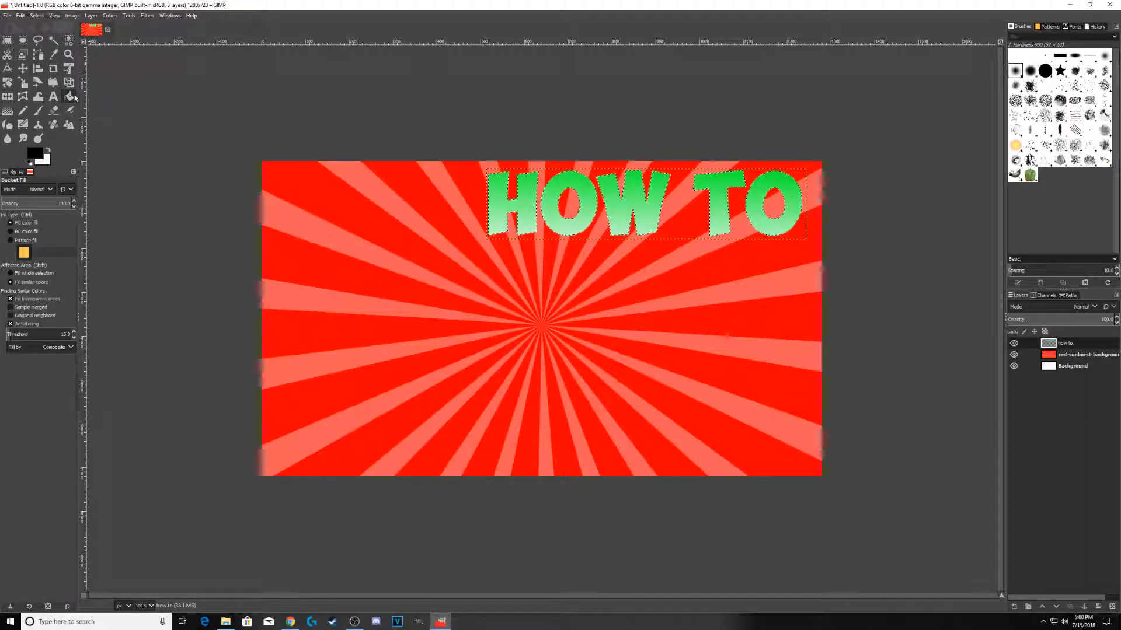
left_click(37, 16)
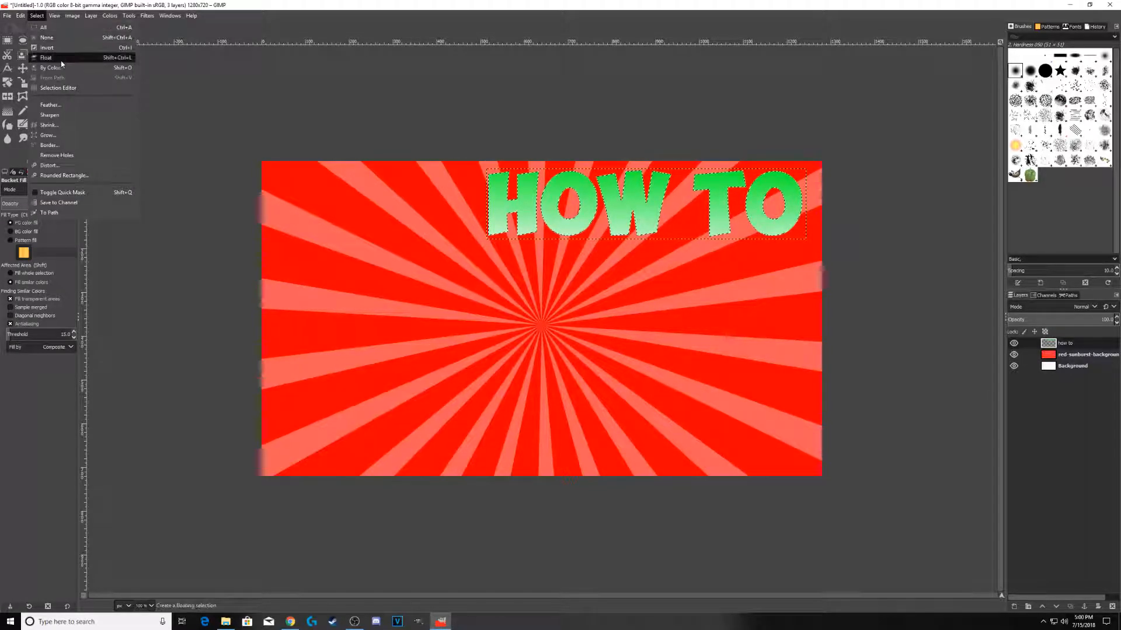
left_click(58, 135)
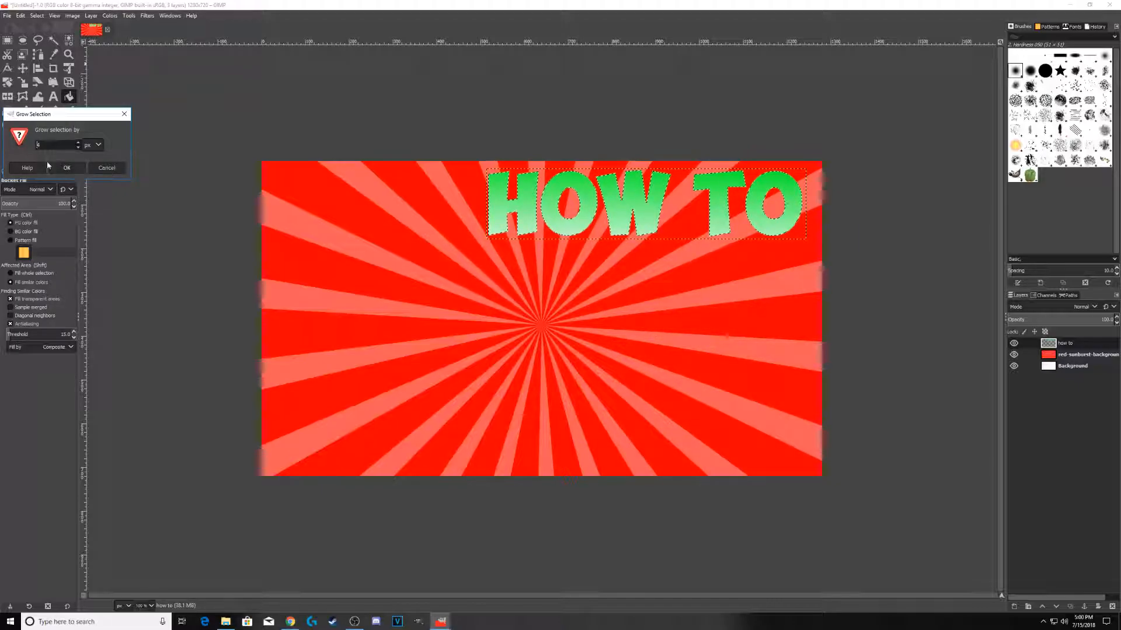
left_click(76, 168)
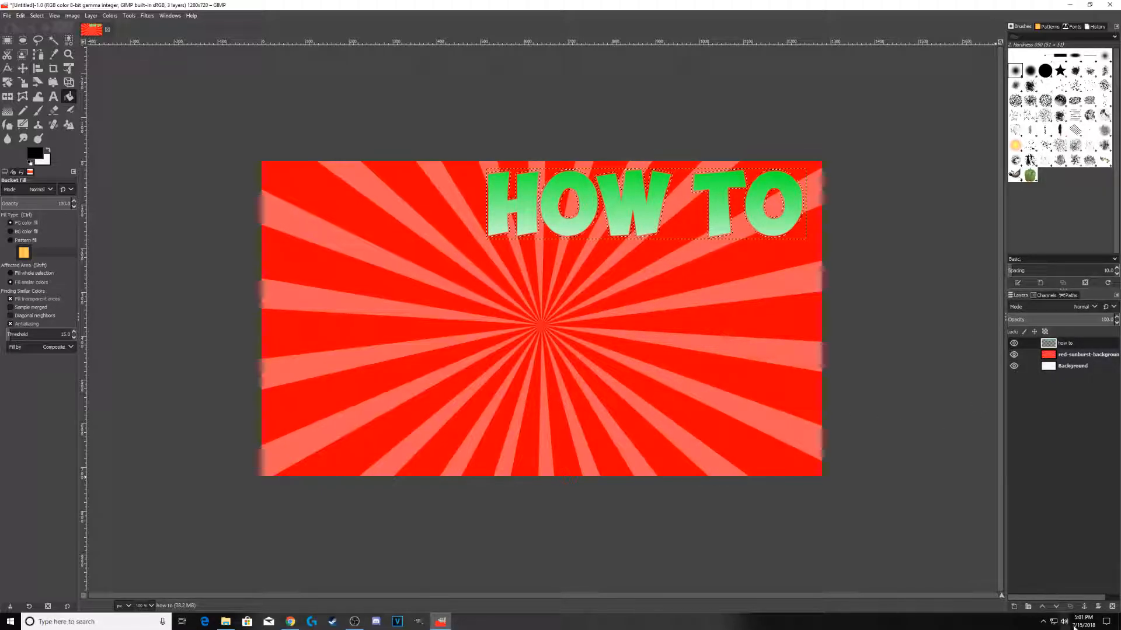
- Add a transparent 1280 × 720 px layer directly beneath the "how to" layer and fill the grown selection on it with black
left_click(1014, 607)
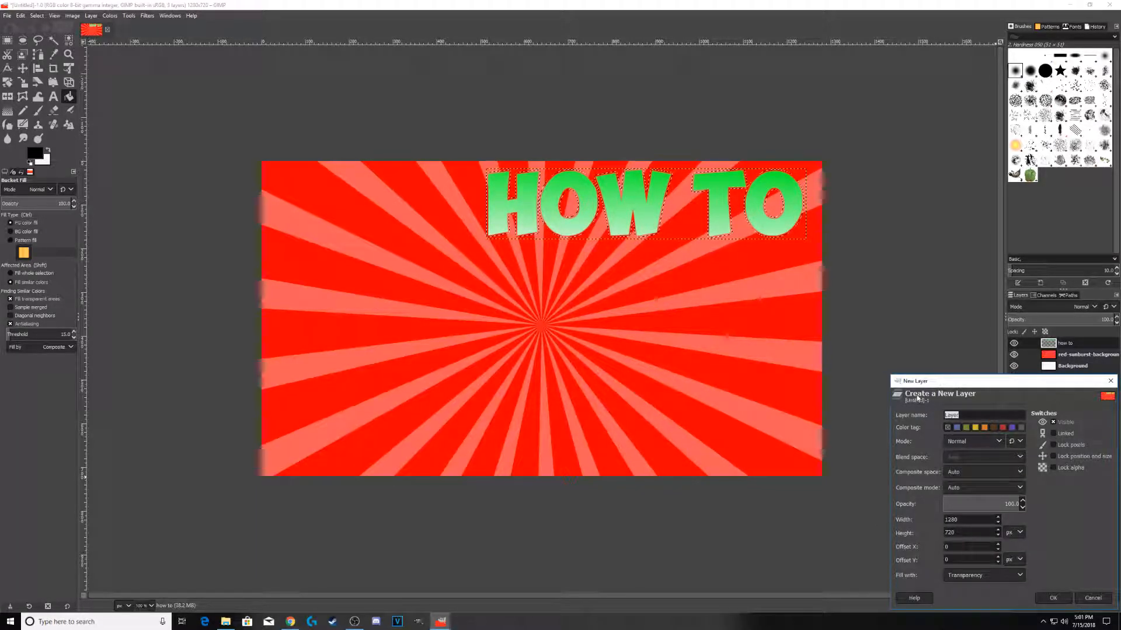
left_click(1063, 595)
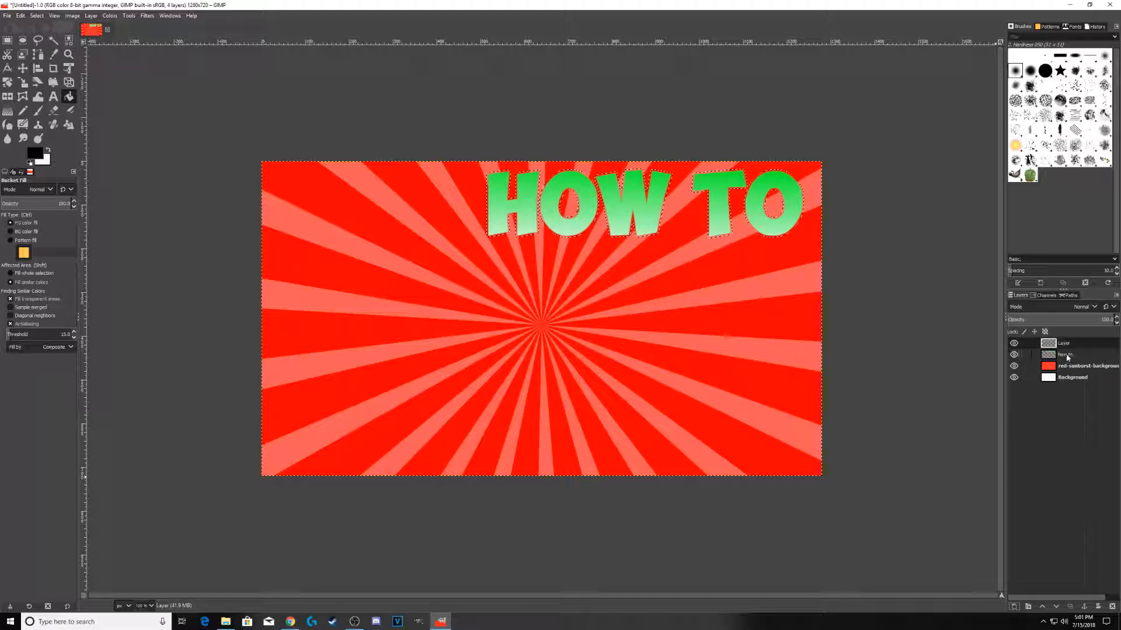
double_click(1068, 343)
left_click_drag(1068, 344, 1068, 371)
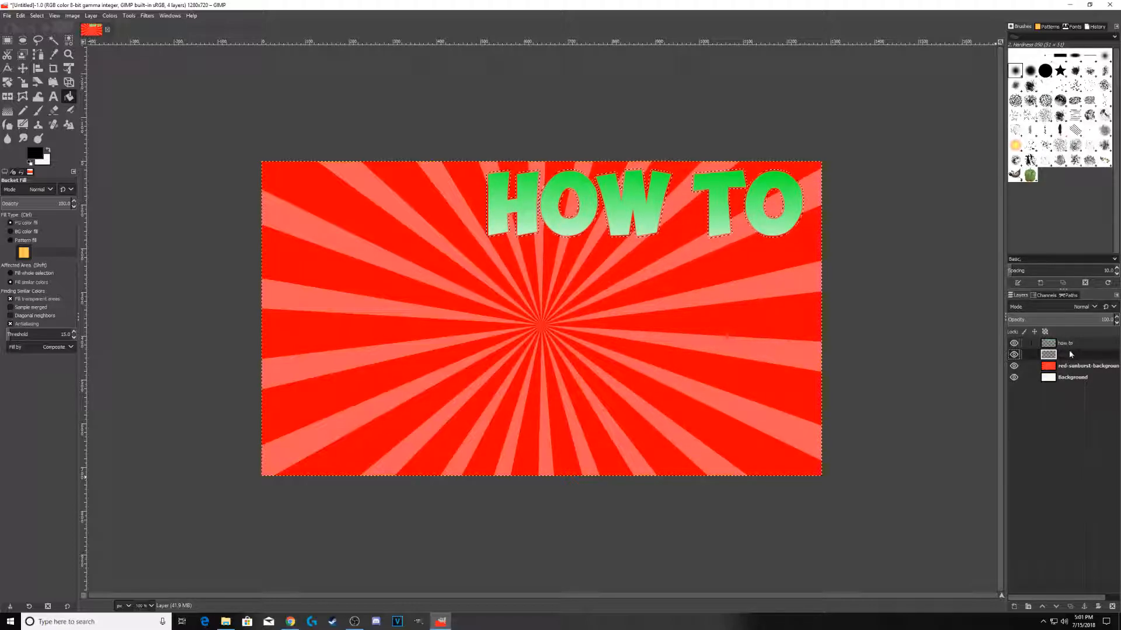
left_click(638, 198)
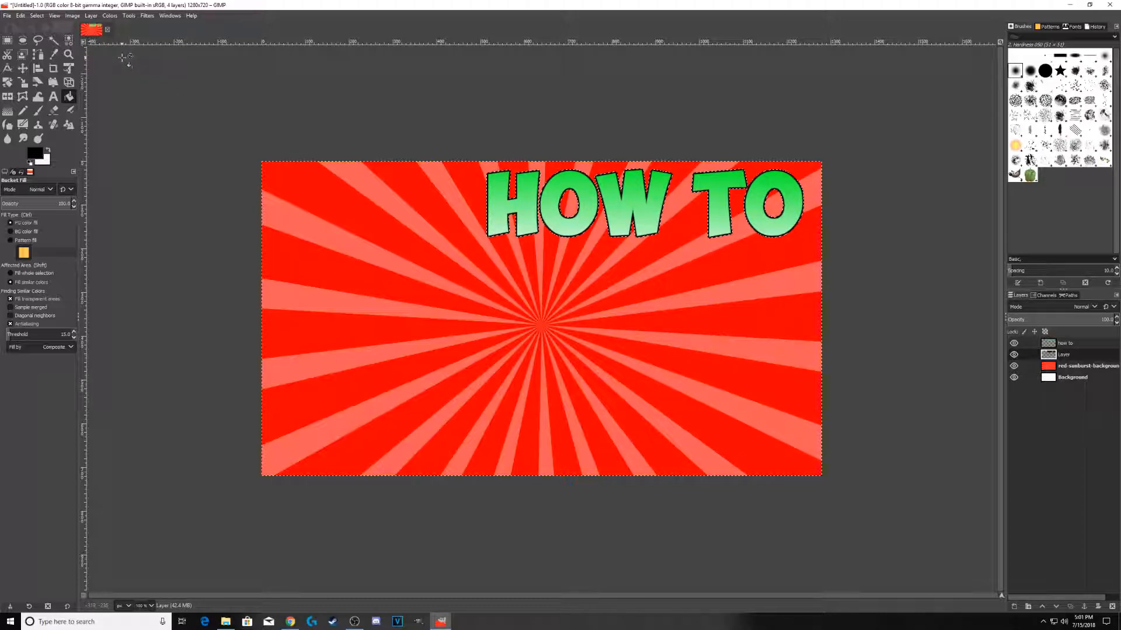
- Apply the Drop Shadow (legacy) filter to the black outline layer
left_click(147, 17)
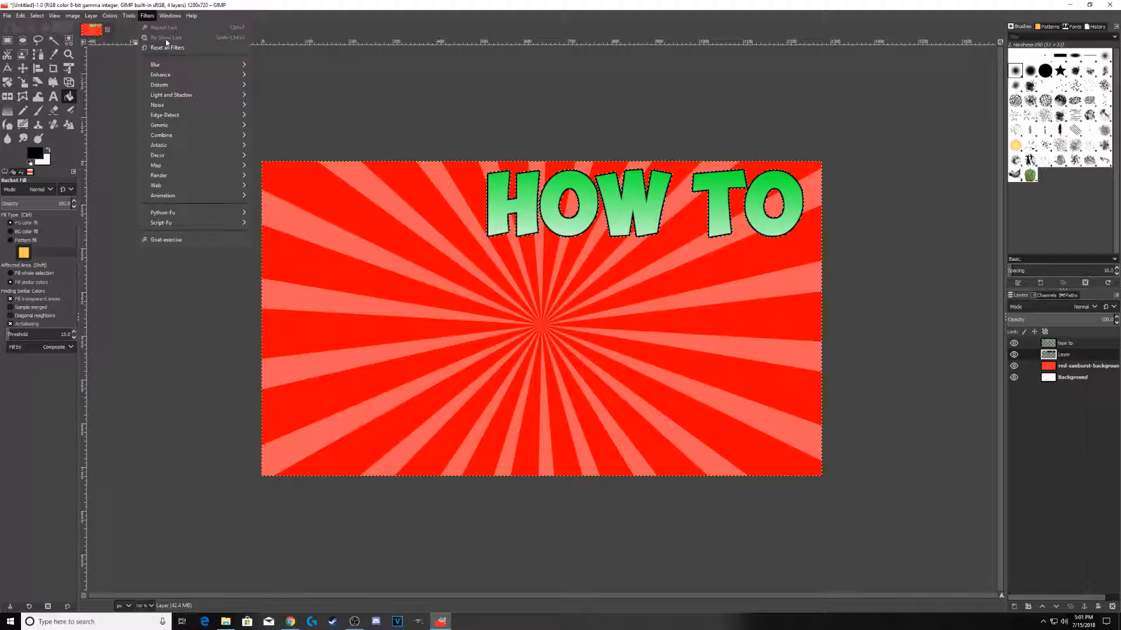
mouse_move(185, 96)
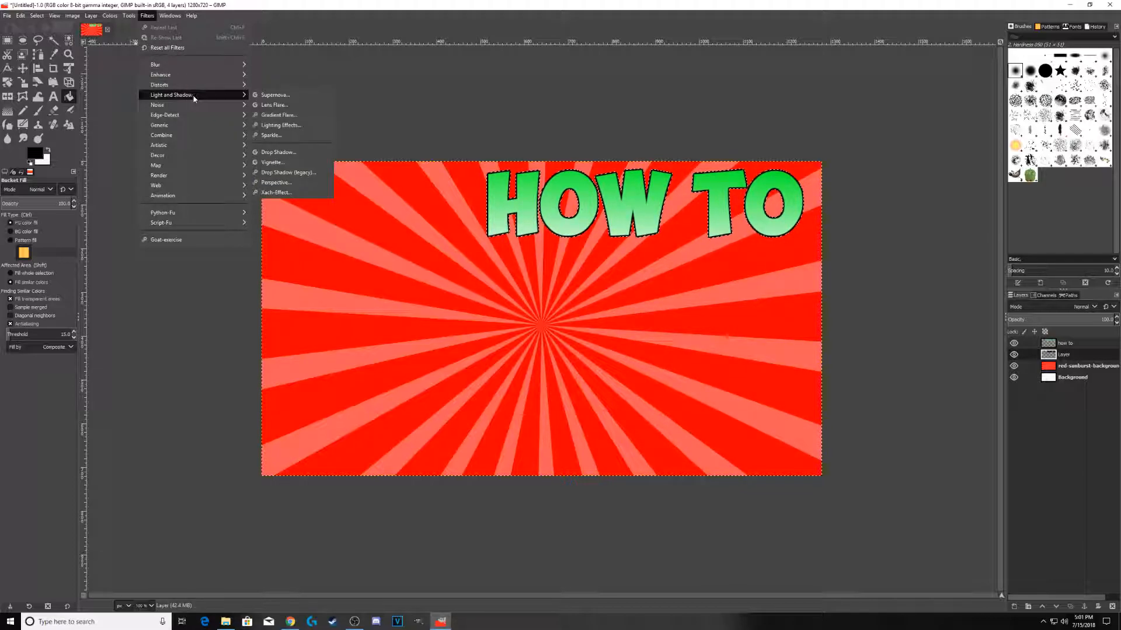
left_click(294, 173)
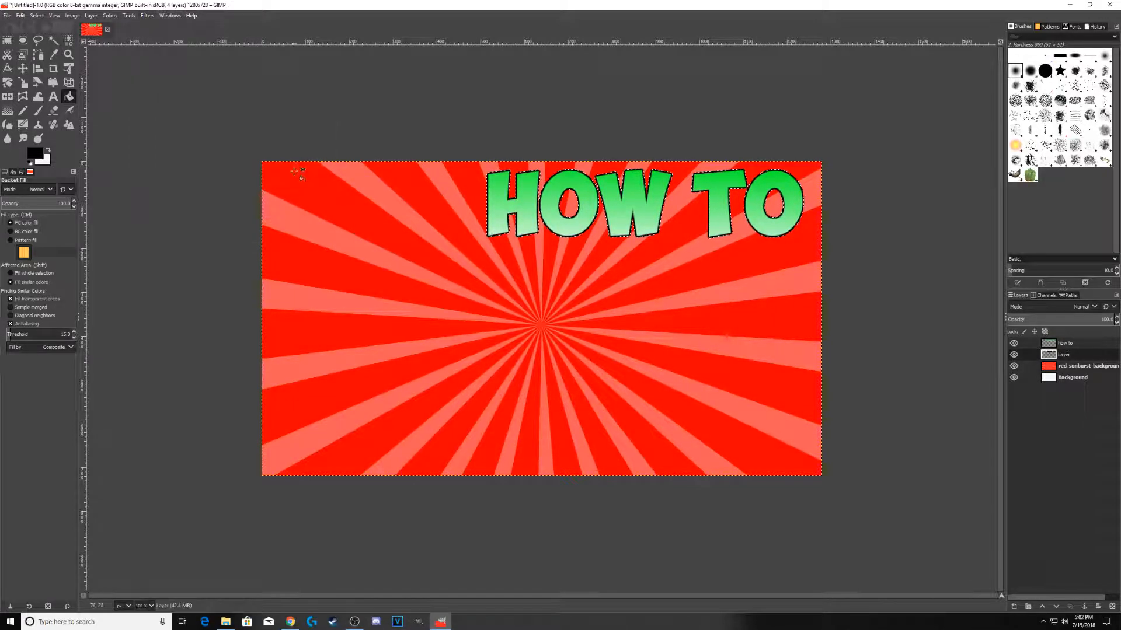
left_click(583, 383)
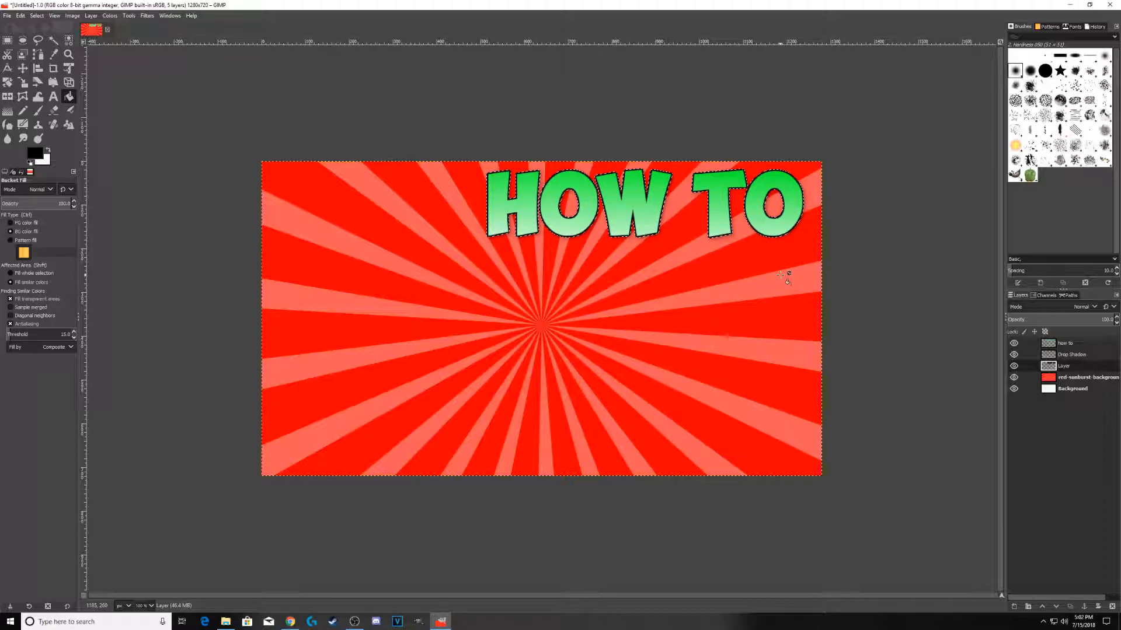
- Repeat the drop shadow filter 18 more times on the outline layer to darken the shadow, and clear the selection
key("ctrl+f")
key("ctrl+f")
key("ctrl+f")
key("ctrl+f")
key("ctrl+f")
key("ctrl+f")
key("ctrl+f")
key("ctrl+f")
key("ctrl+f")
key("ctrl+f")
key("ctrl+f")
key("ctrl+f")
key("ctrl+f")
key("ctrl+f")
key("ctrl+f")
key("ctrl+f")
key("ctrl+f")
key("ctrl+f")
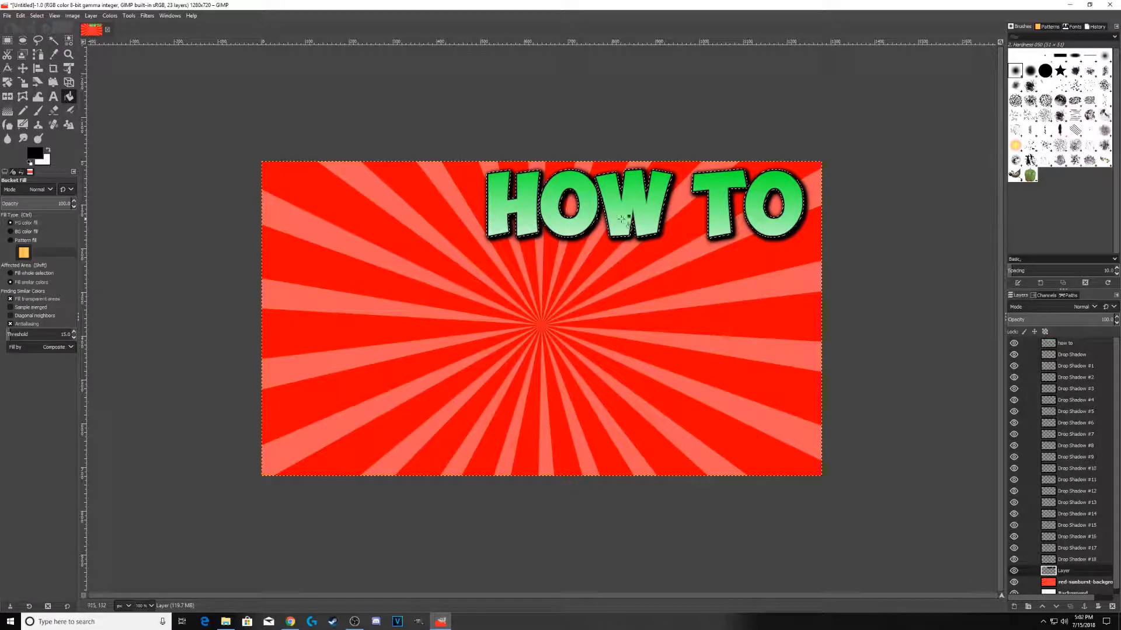
left_click(36, 16)
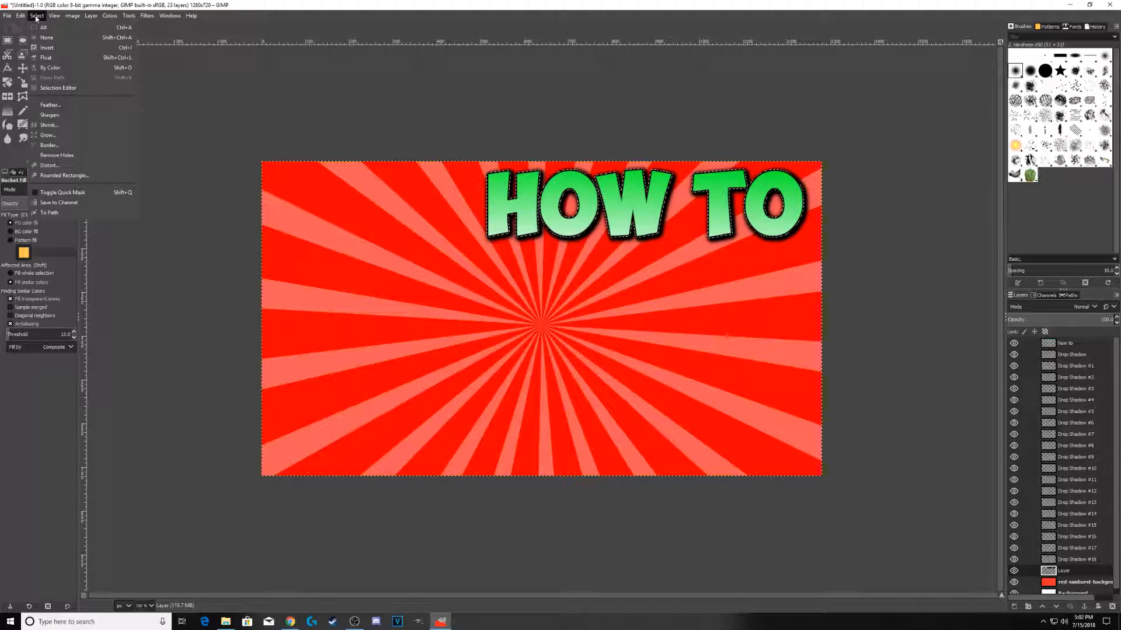
left_click(52, 36)
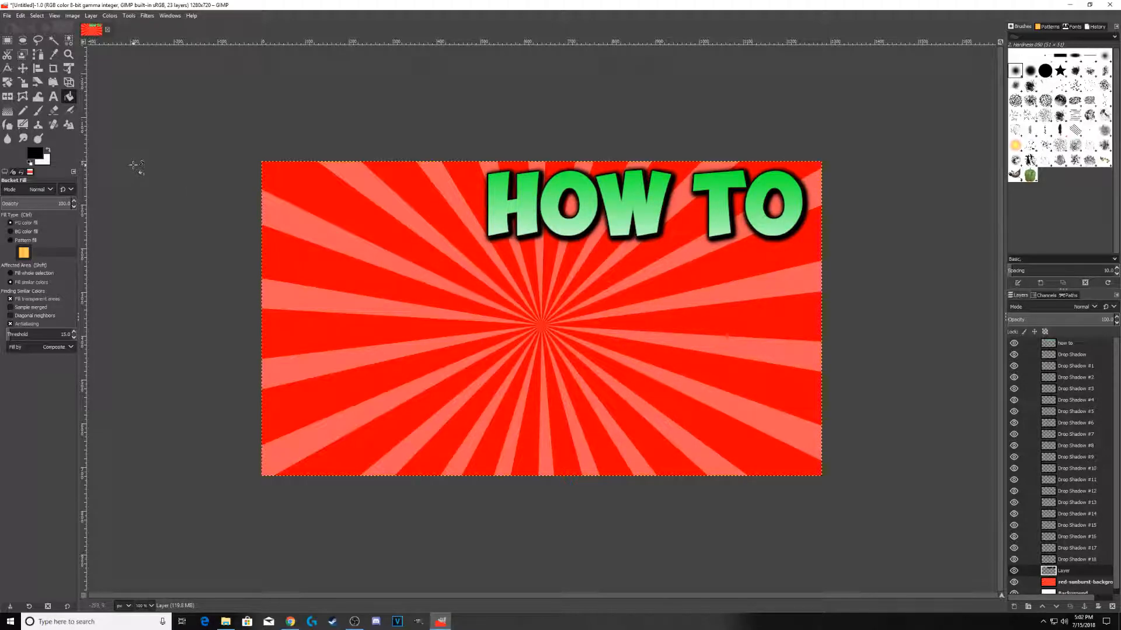
- Add a text layer reading "make" in the ObelixPro font beneath the "how to" lettering
left_click(53, 96)
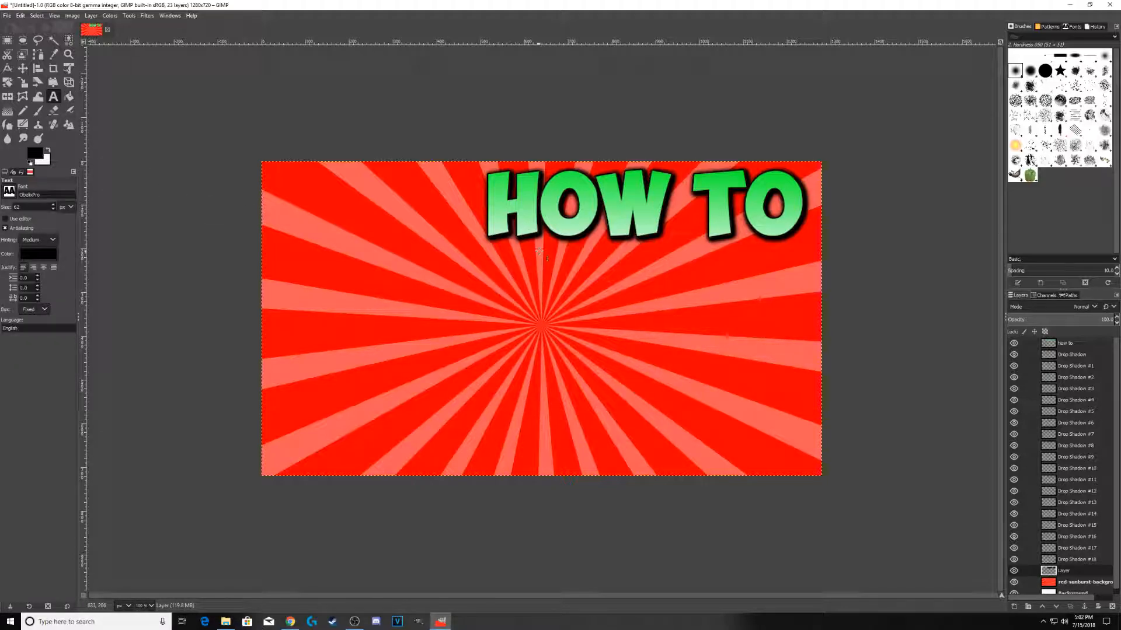
left_click_drag(535, 248, 755, 333)
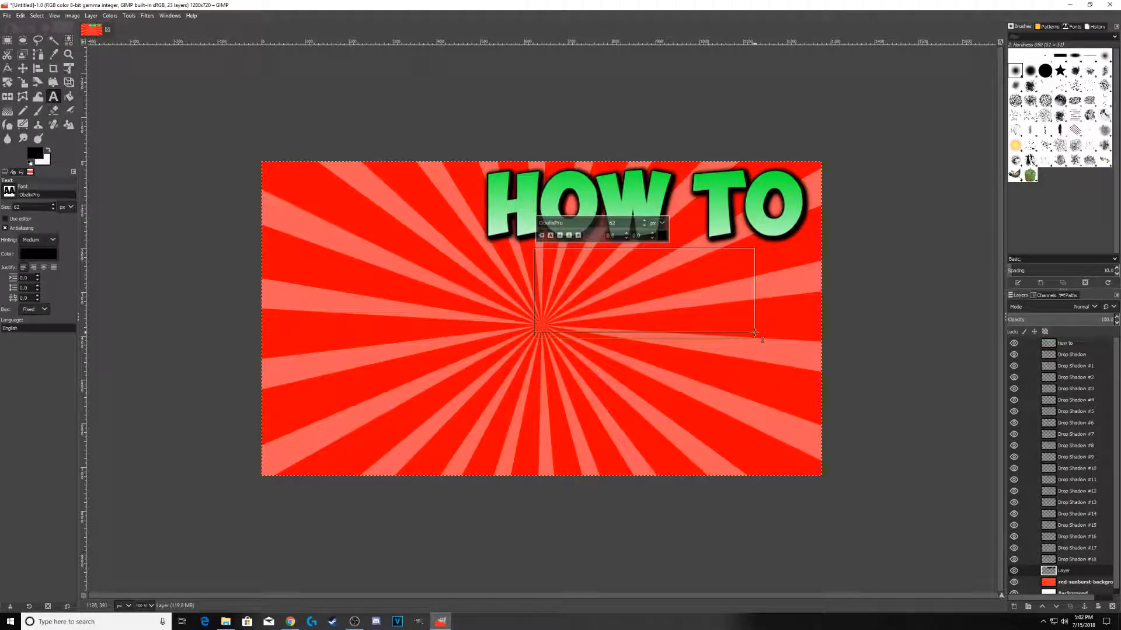
type("maker")
key("BackSpace")
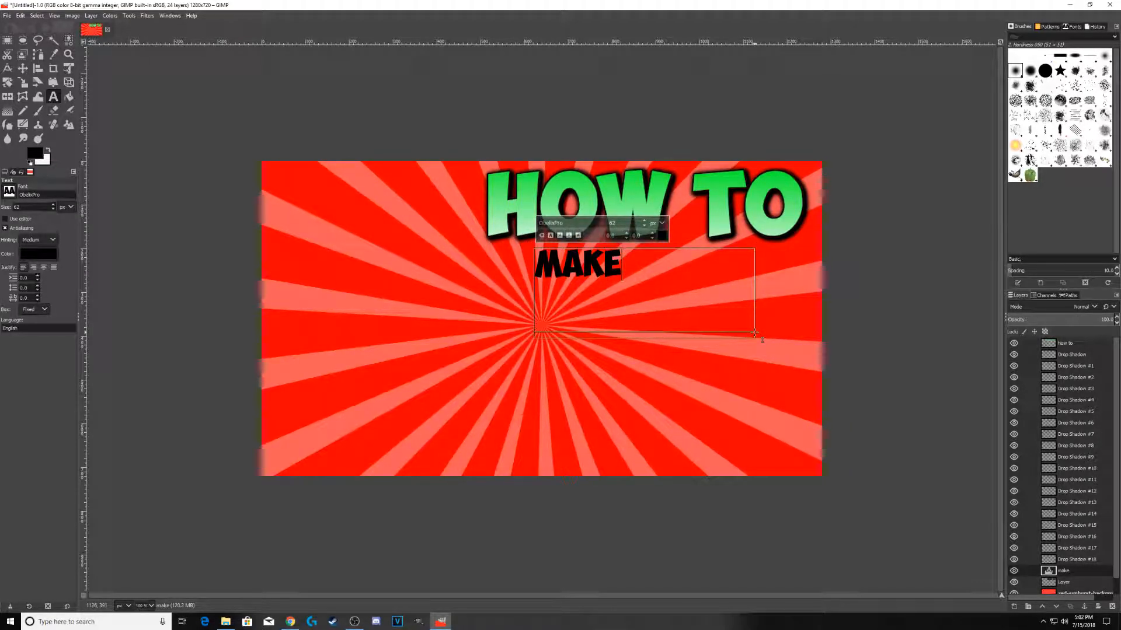
- Enlarge the "make" text to 150 px and tighten its text box around the word
left_click_drag(622, 266, 523, 264)
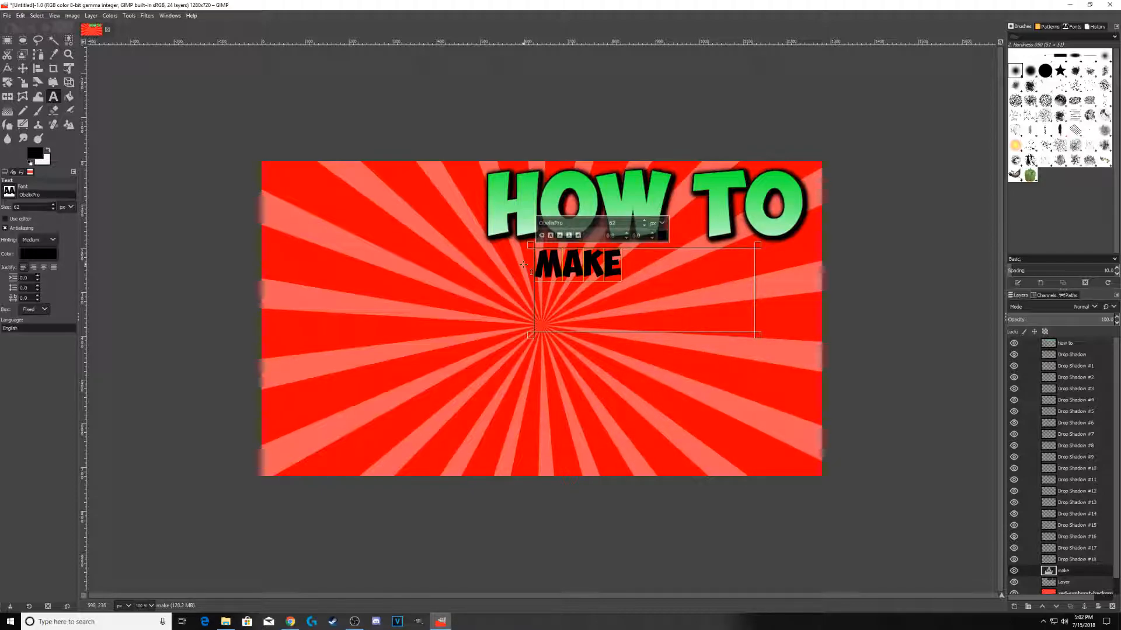
scroll(645, 223, "up", 14)
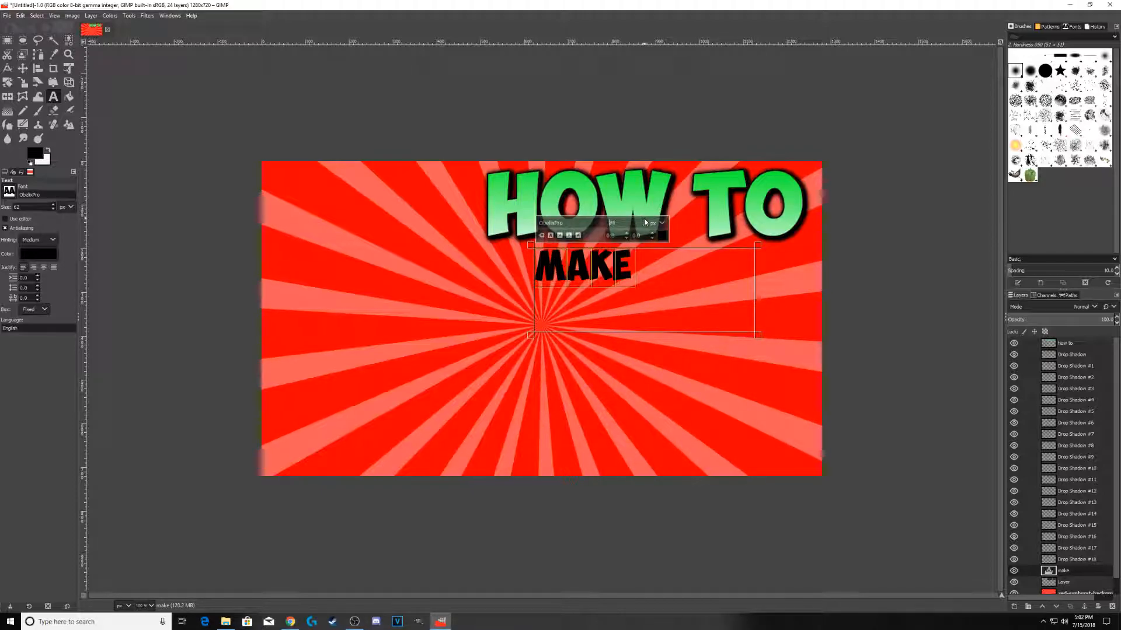
scroll(645, 222, "up", 4)
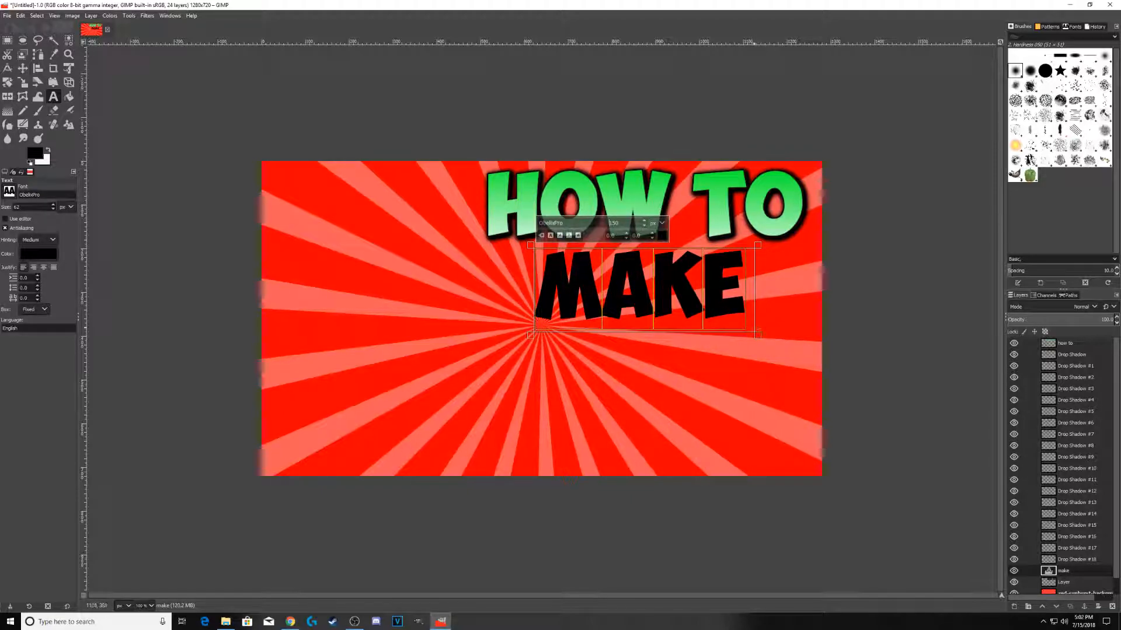
left_click_drag(764, 334, 755, 326)
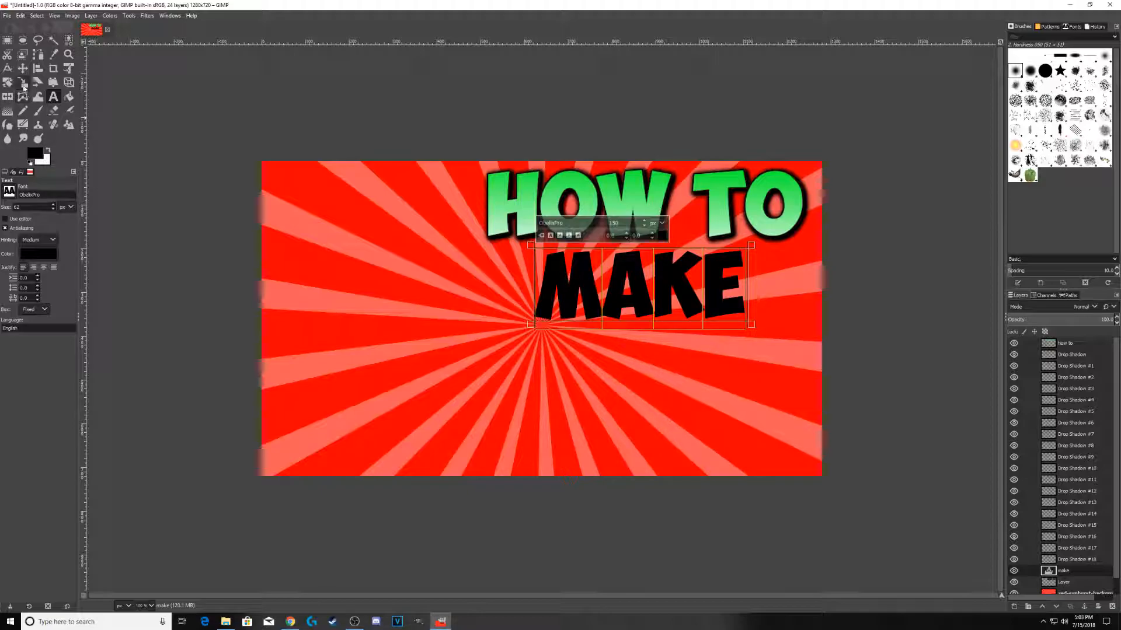
- Scale the "make" layer to about 537 × 180 px and shift it slightly up, close beneath "how to"
left_click(22, 82)
left_click(644, 310)
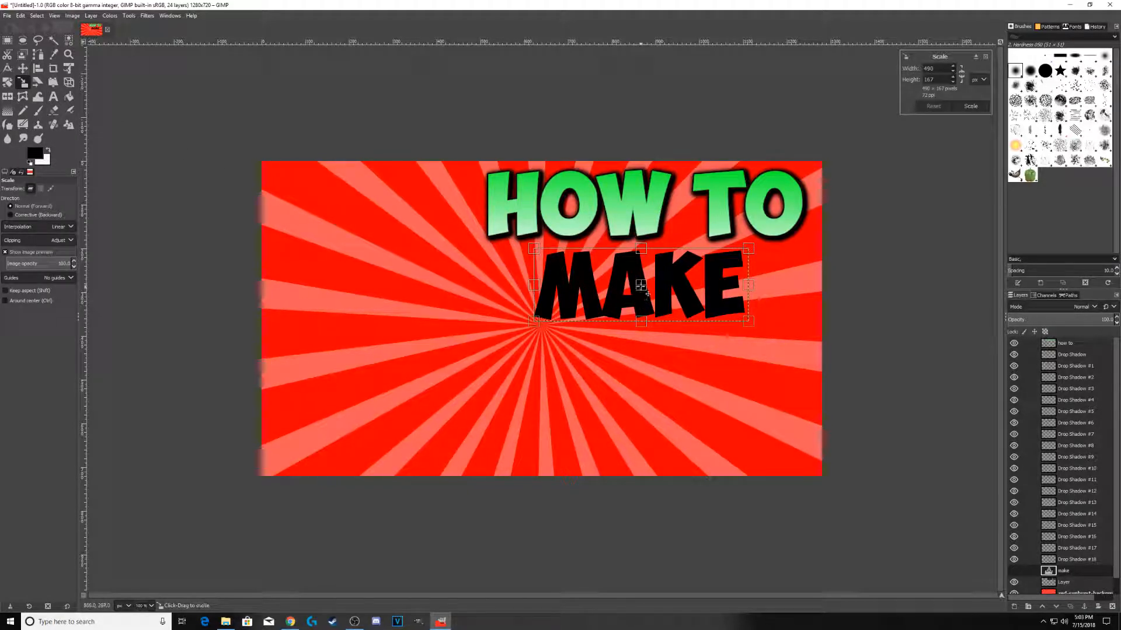
left_click_drag(648, 294, 640, 288)
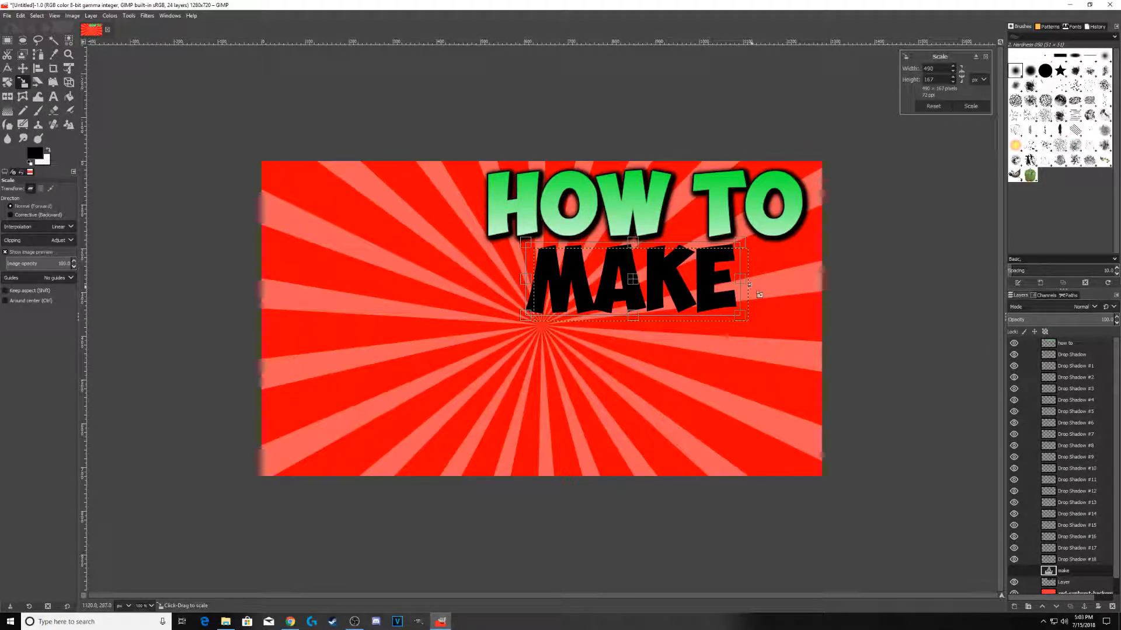
left_click_drag(743, 284, 761, 282)
left_click_drag(640, 321, 642, 324)
left_click_drag(528, 285, 525, 284)
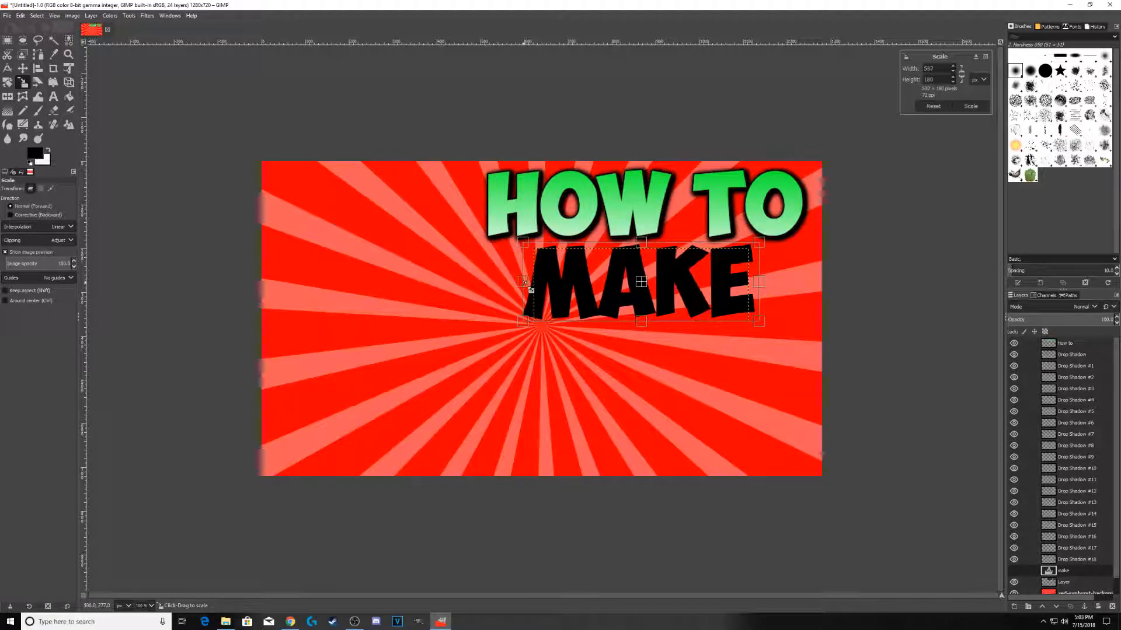
left_click(971, 106)
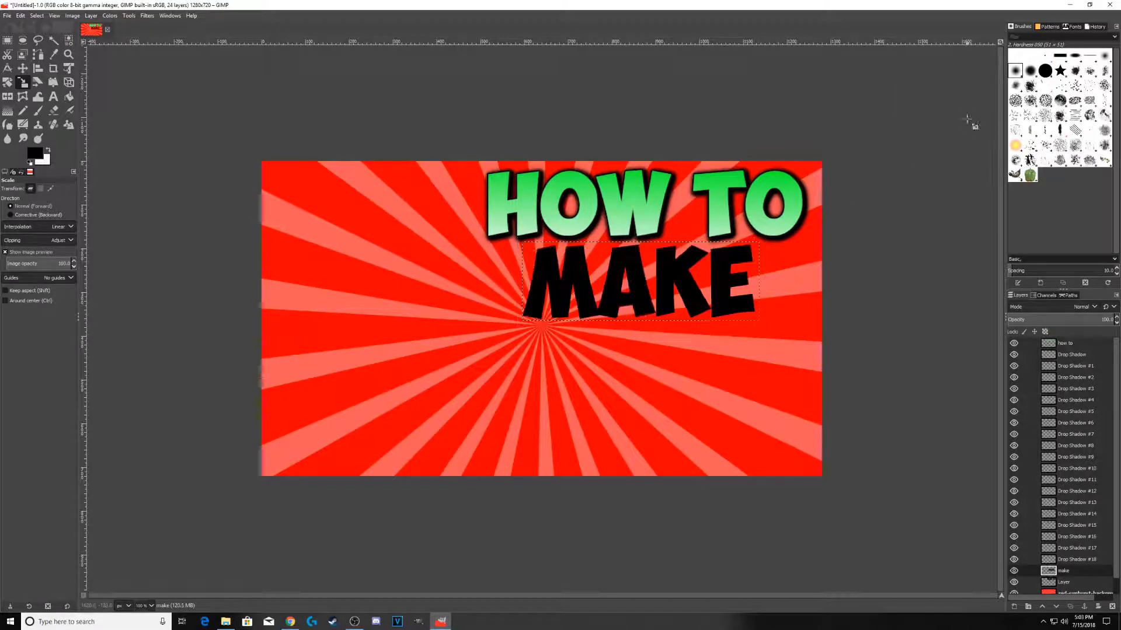
- Select the "make" lettering by its alpha and fill it with a linear gradient from green (0bf12e) at the base to white above
right_click(1072, 574)
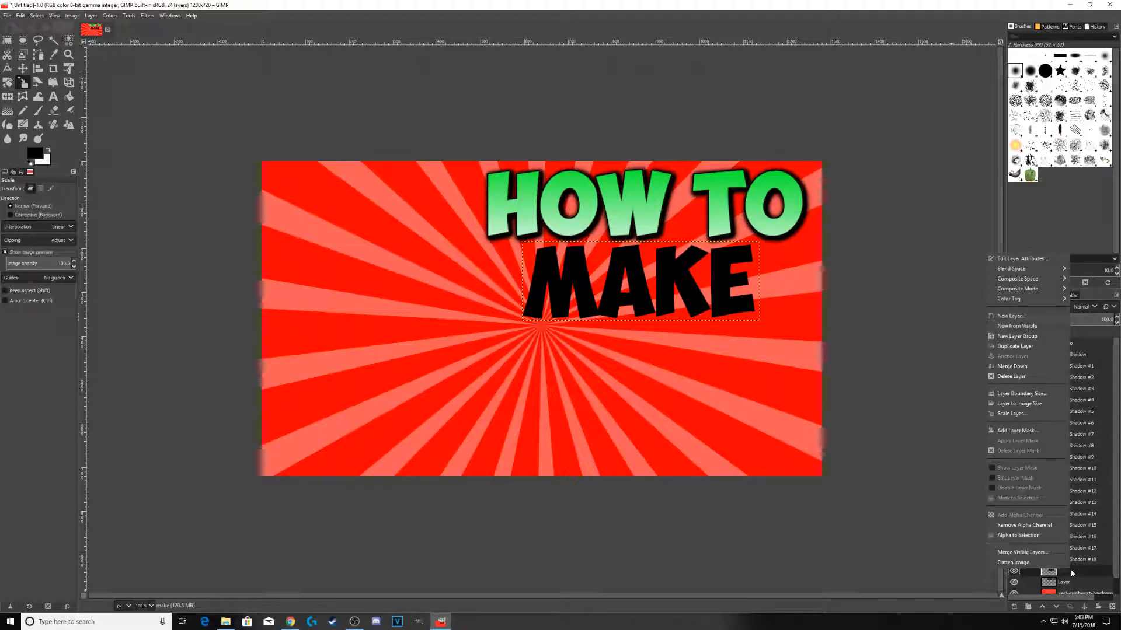
left_click(1028, 536)
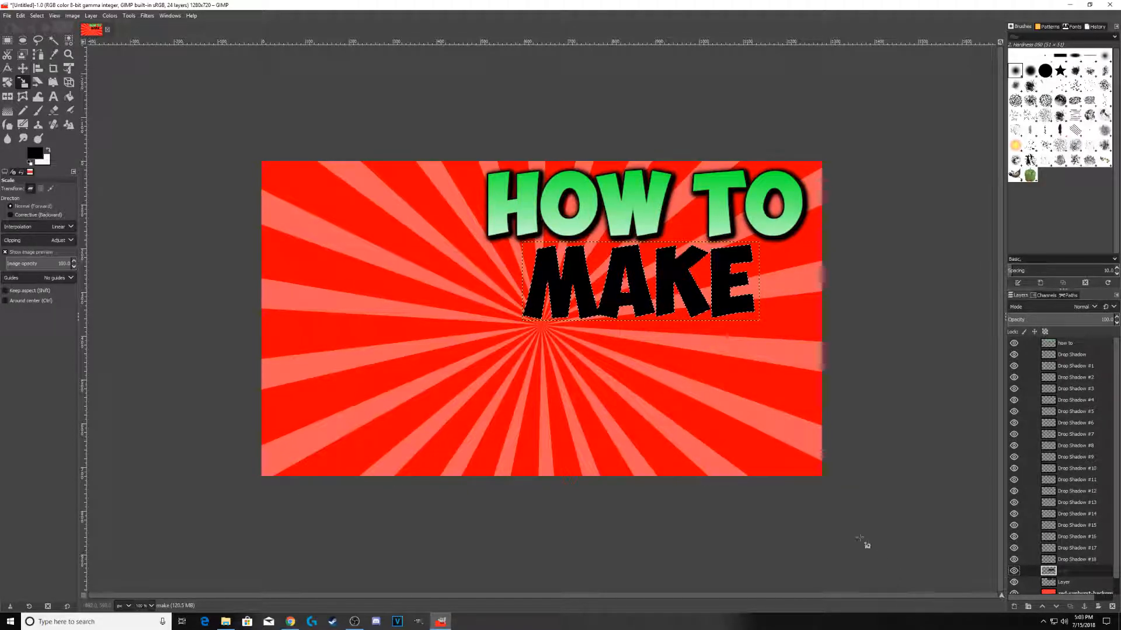
left_click(6, 111)
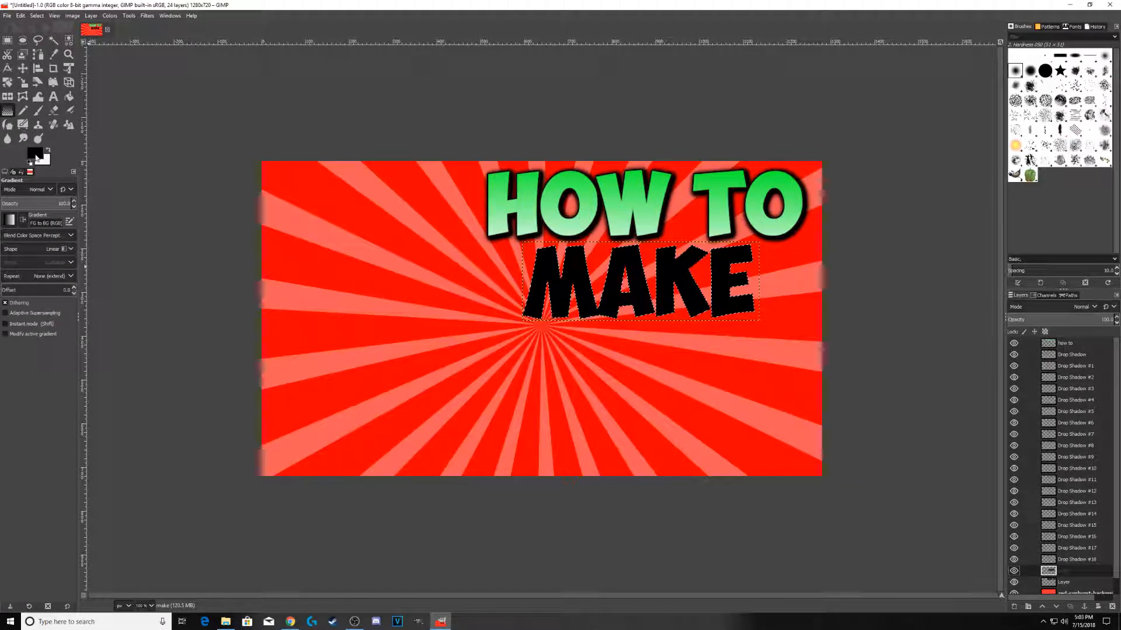
left_click(35, 153)
left_click(238, 275)
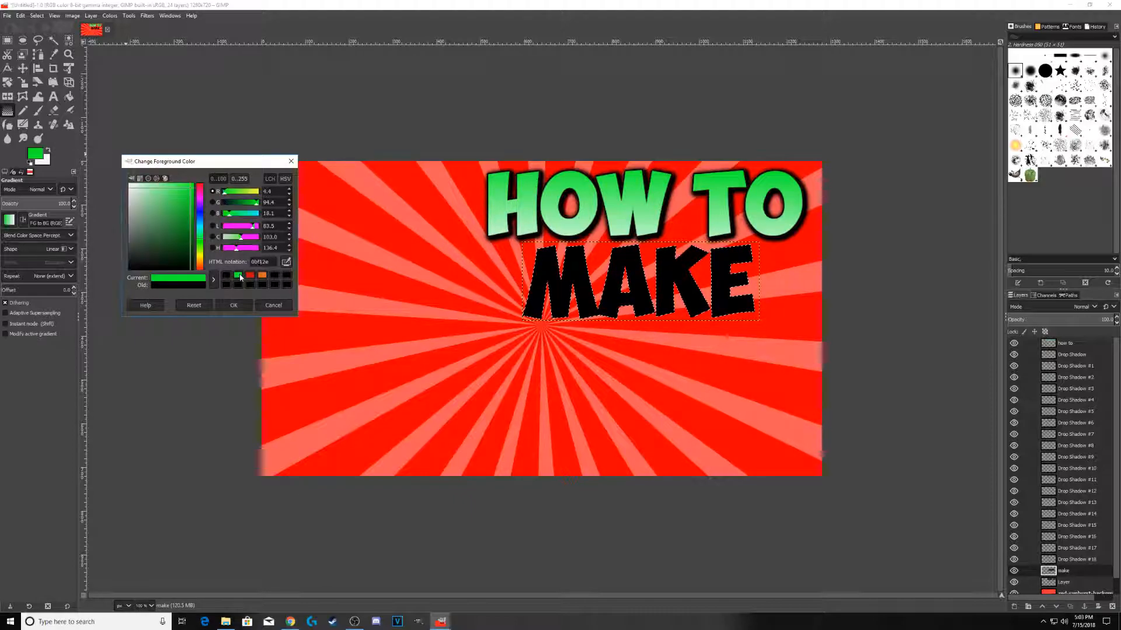
left_click(233, 305)
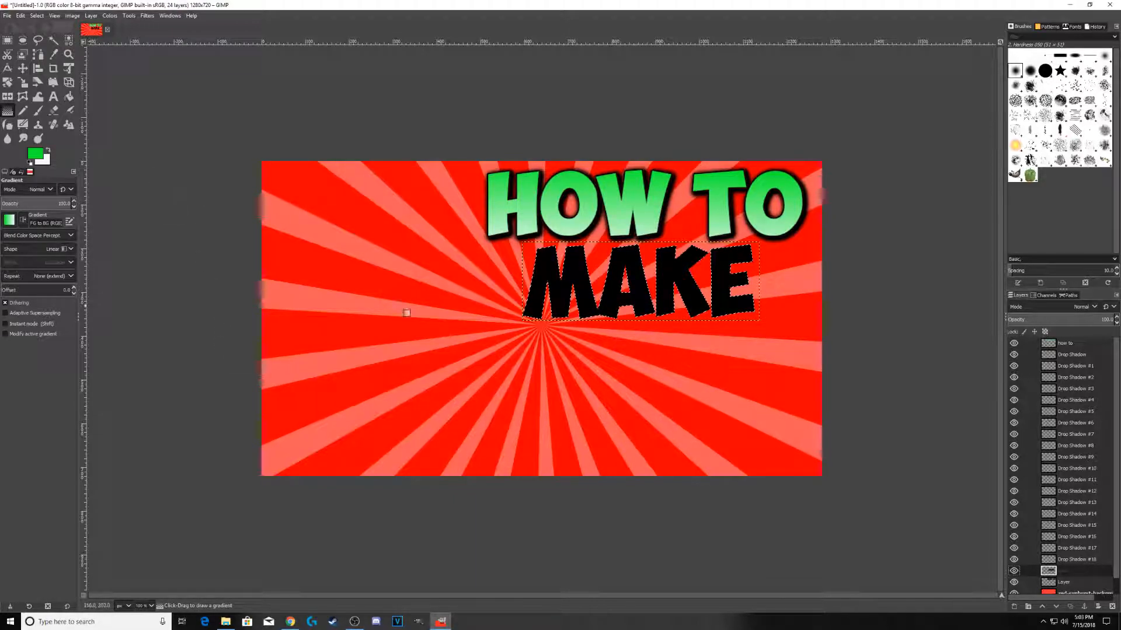
left_click_drag(634, 331, 629, 289)
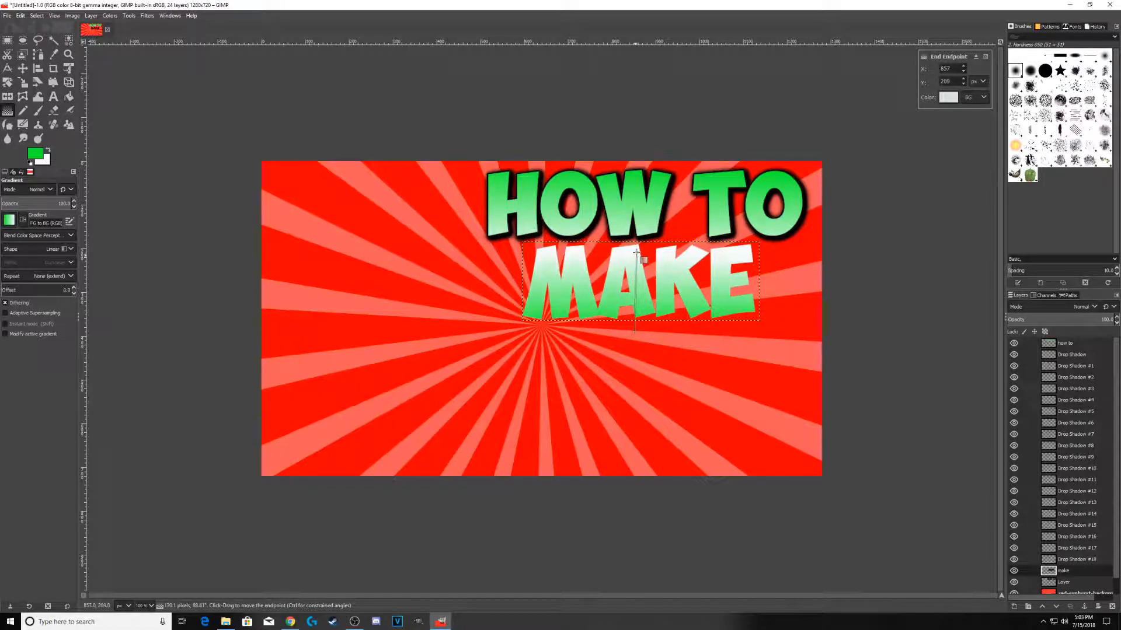
left_click_drag(629, 289, 634, 239)
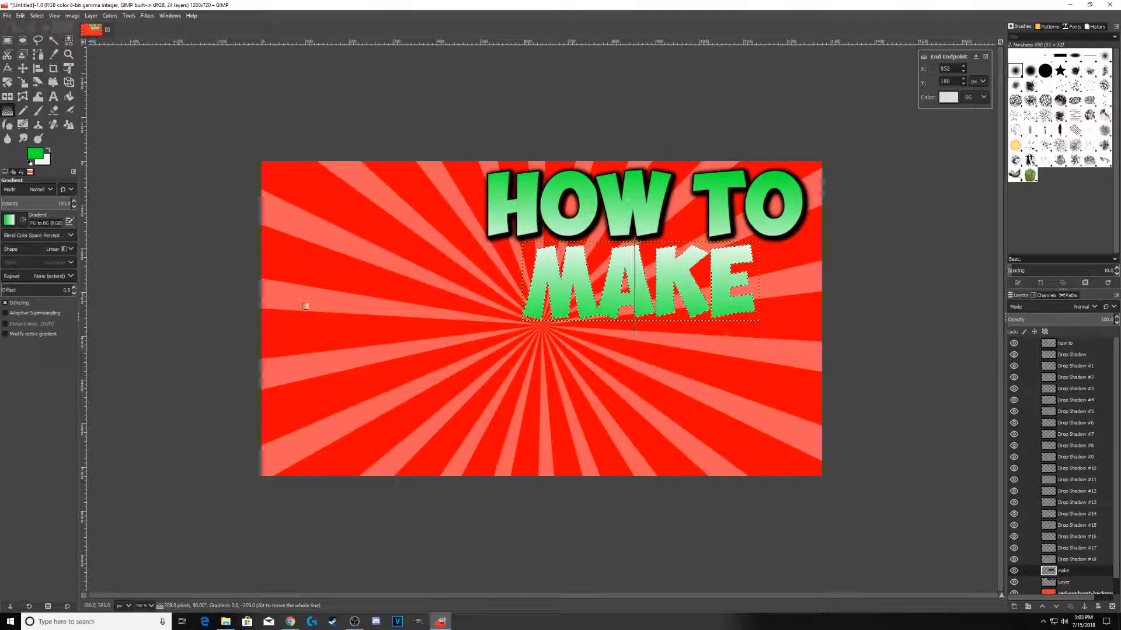
- Switch to Bucket Fill with black as the foreground colour and grow the "make" lettering selection outward
left_click(70, 98)
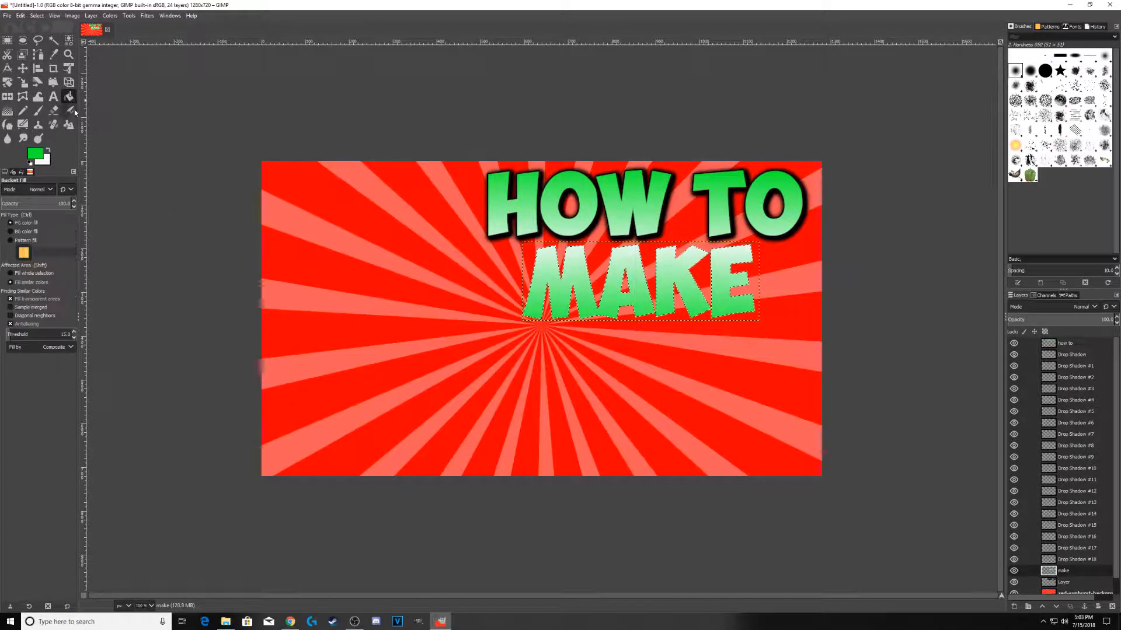
left_click(36, 154)
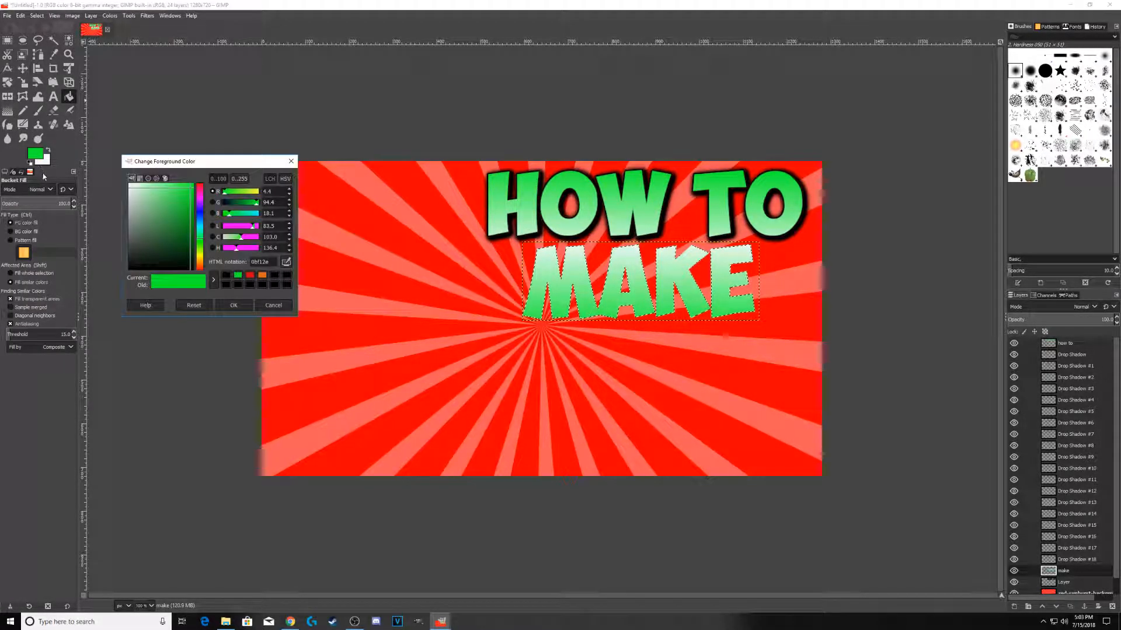
left_click(226, 275)
left_click(239, 304)
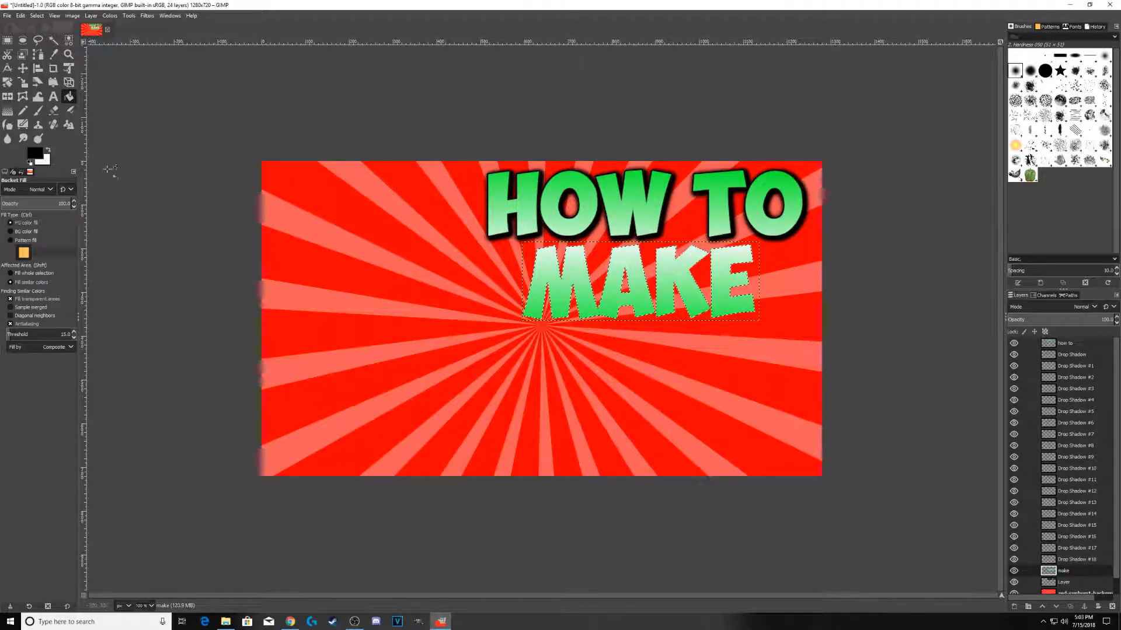
left_click(36, 16)
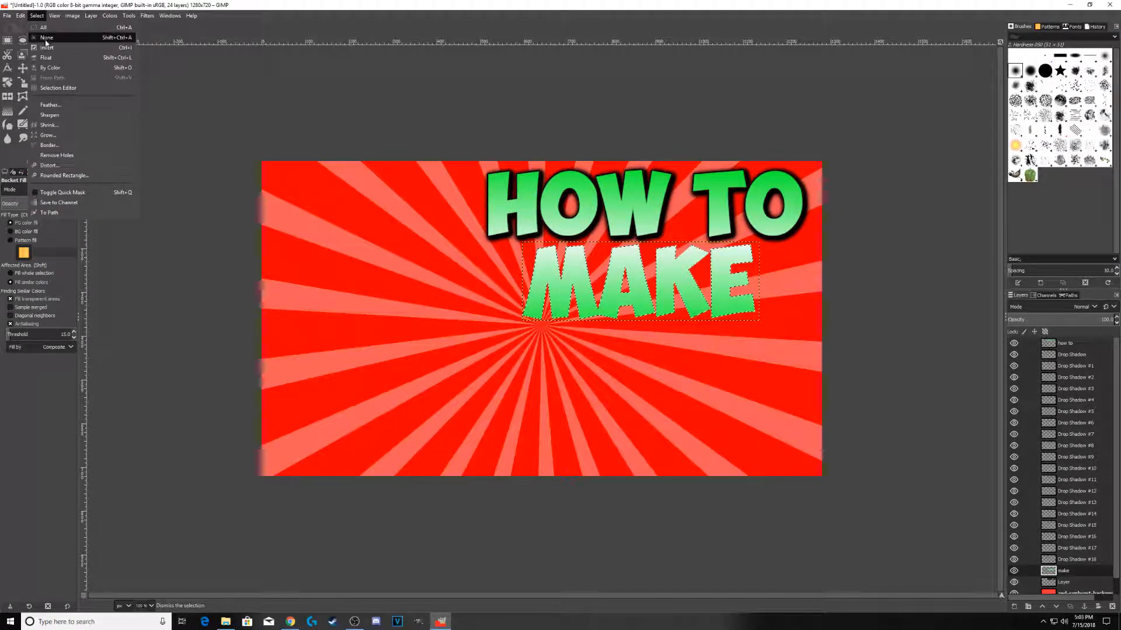
left_click(49, 138)
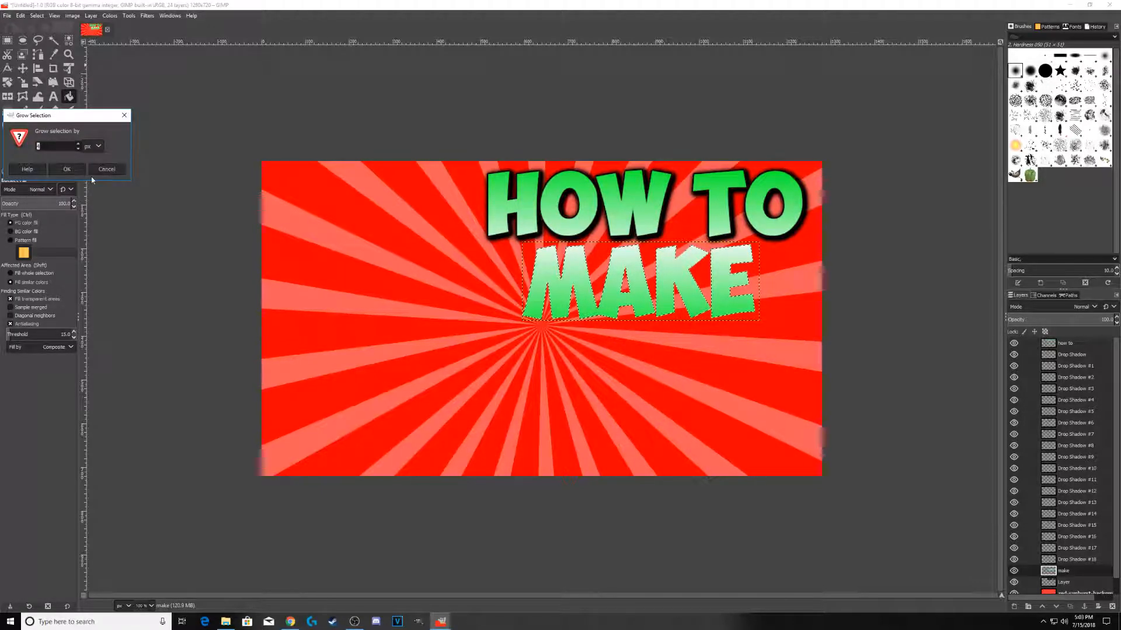
left_click(66, 169)
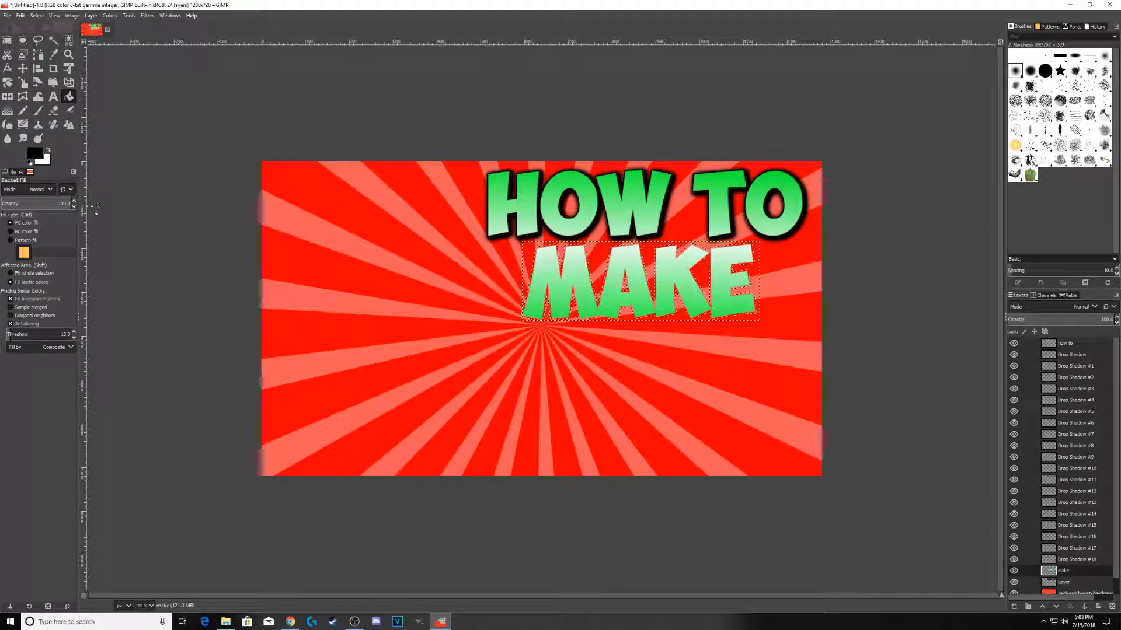
- Add a new layer directly beneath the "make" layer and fill the grown selection on it with black
left_click(1015, 608)
left_click(1053, 599)
scroll(1098, 542, "down", 2)
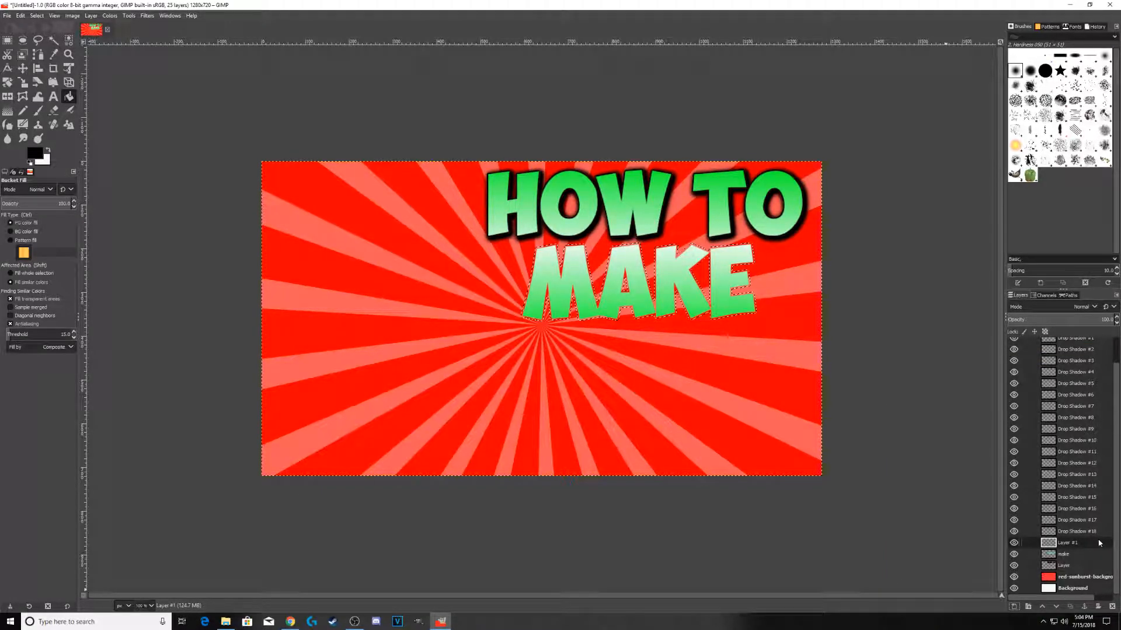
left_click_drag(1072, 547, 1072, 569)
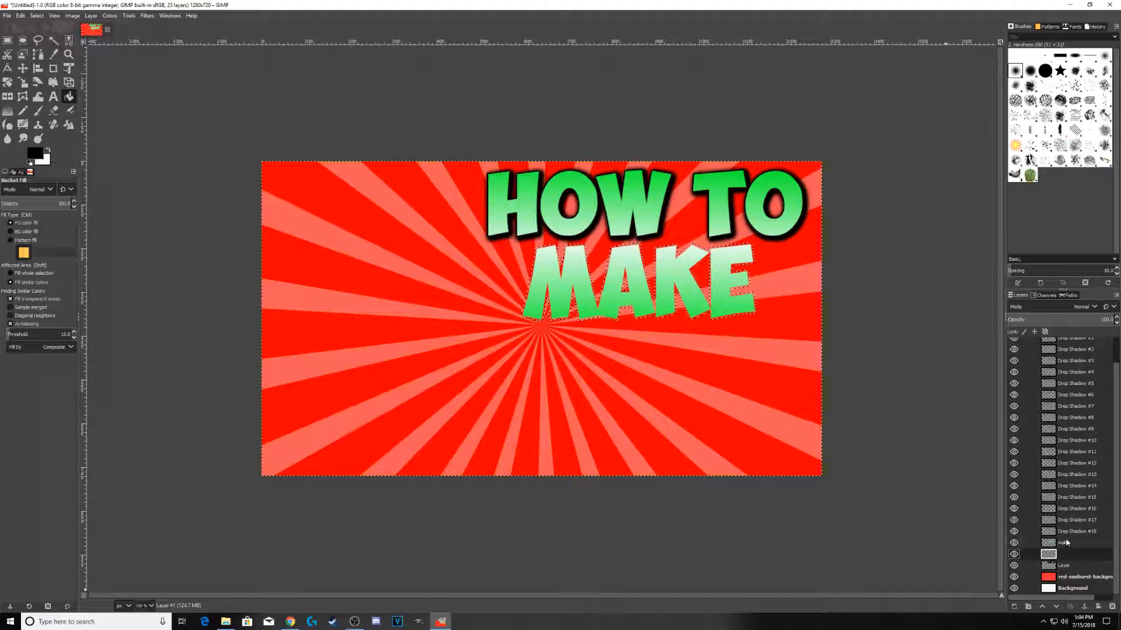
left_click(634, 272)
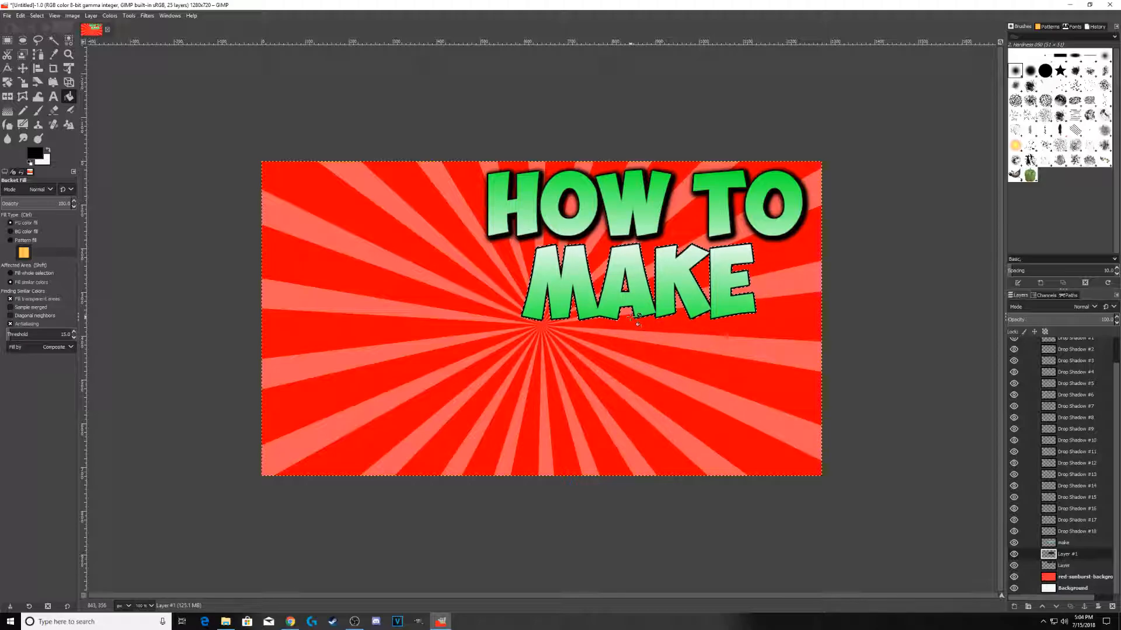
- Apply the last-used drop shadow filter 18 times to the "make" outline layer, and clear the selection
key("ctrl+f")
key("ctrl+f")
key("ctrl+f")
key("ctrl+f")
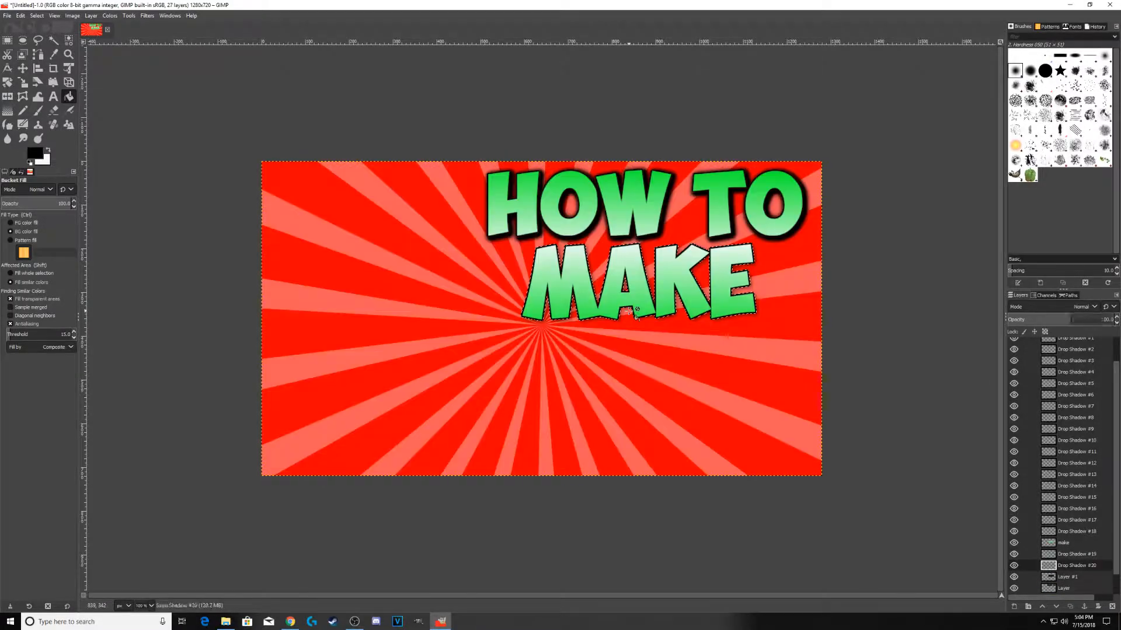
key("ctrl+f")
key("ctrl+f")
key("ctrl+f")
key("ctrl+f")
key("ctrl+f")
key("ctrl+f")
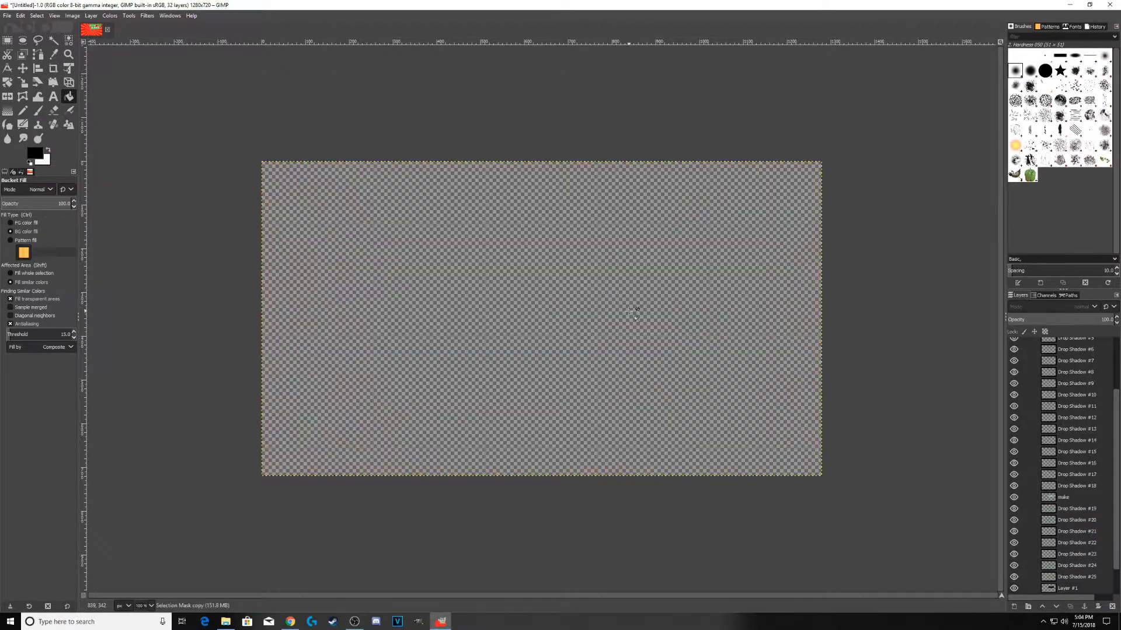
key("ctrl+f")
key("ctrl+f")
key("ctrl+f")
key("ctrl+f")
key("ctrl+f")
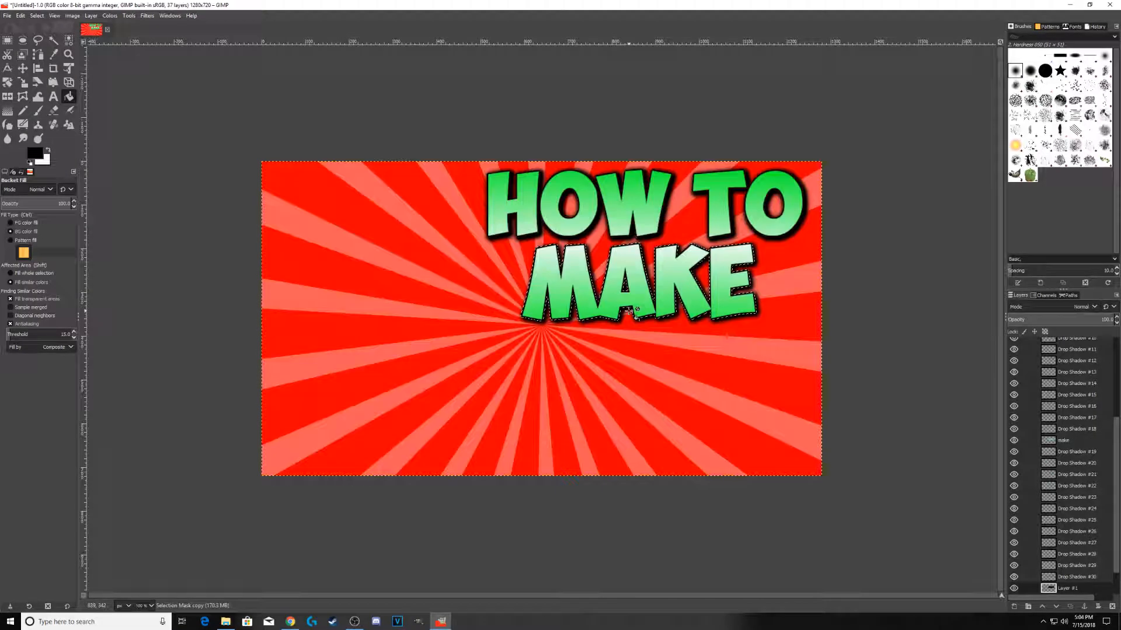
key("ctrl+f")
key("ctrl+f")
key("ctrl+f")
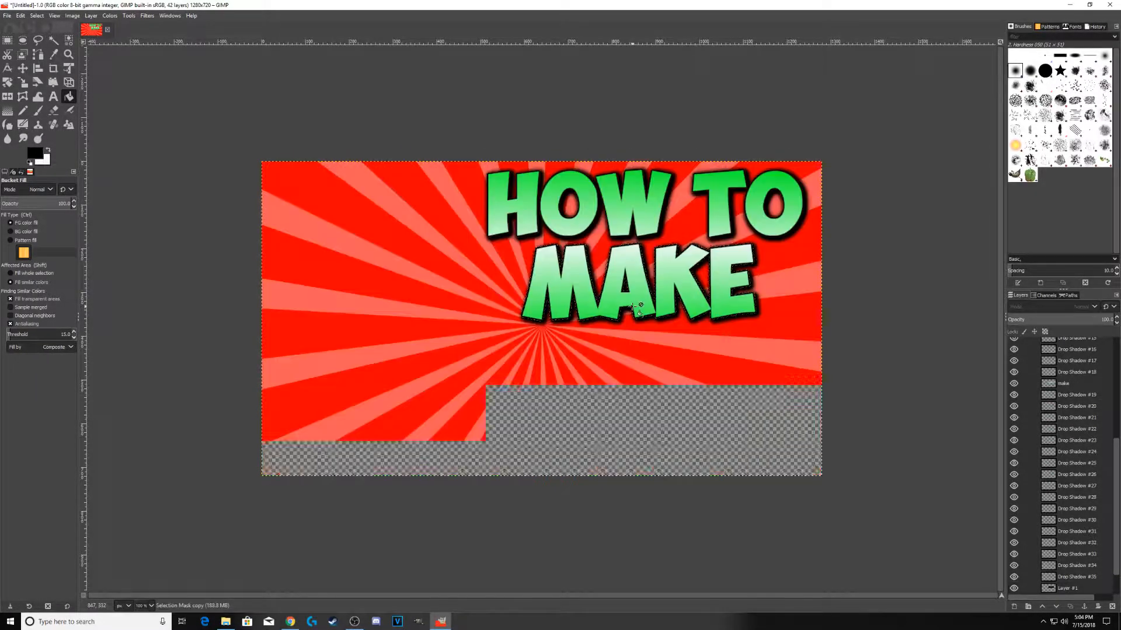
left_click(35, 16)
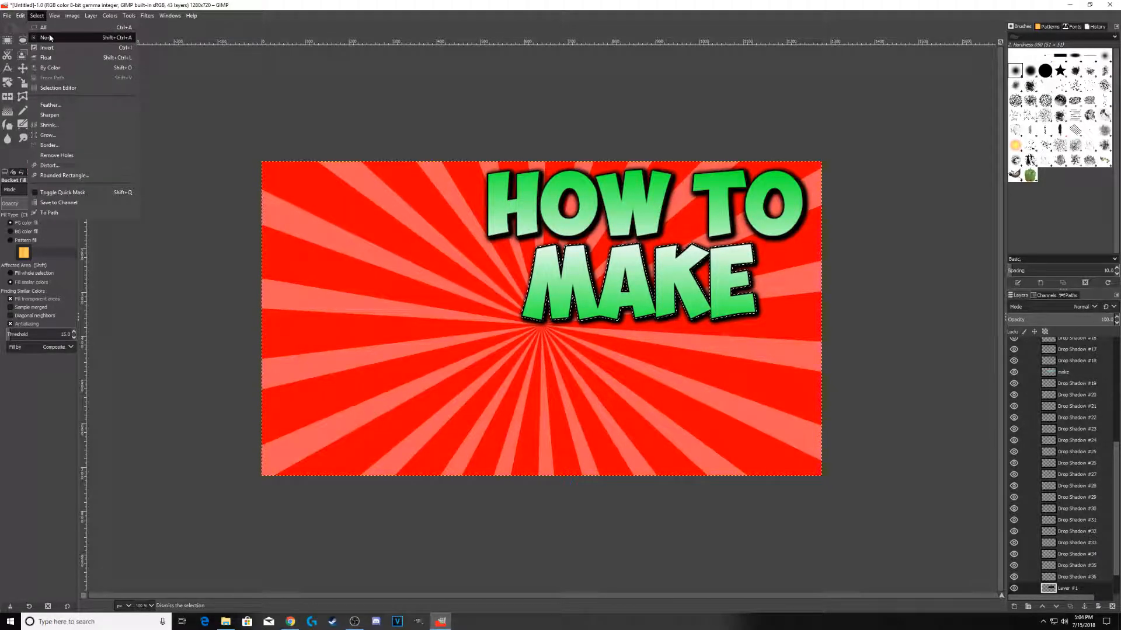
left_click(46, 37)
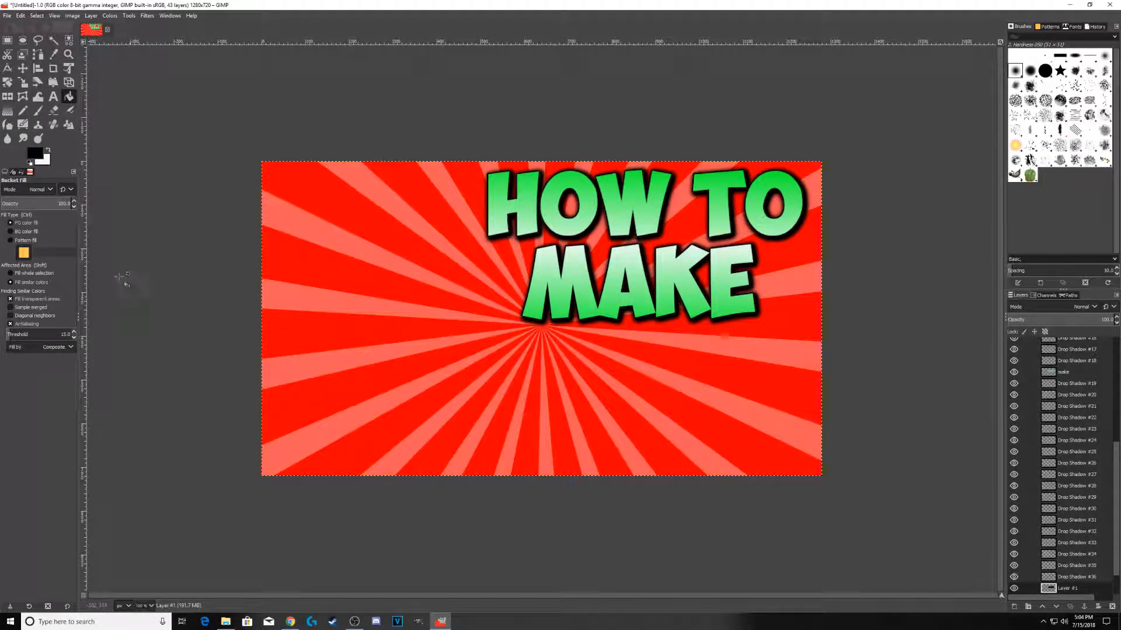
- Add the text "youtube" below the "make" lettering, enlarge it to 135 px, and tighten its text box around the word
left_click(55, 97)
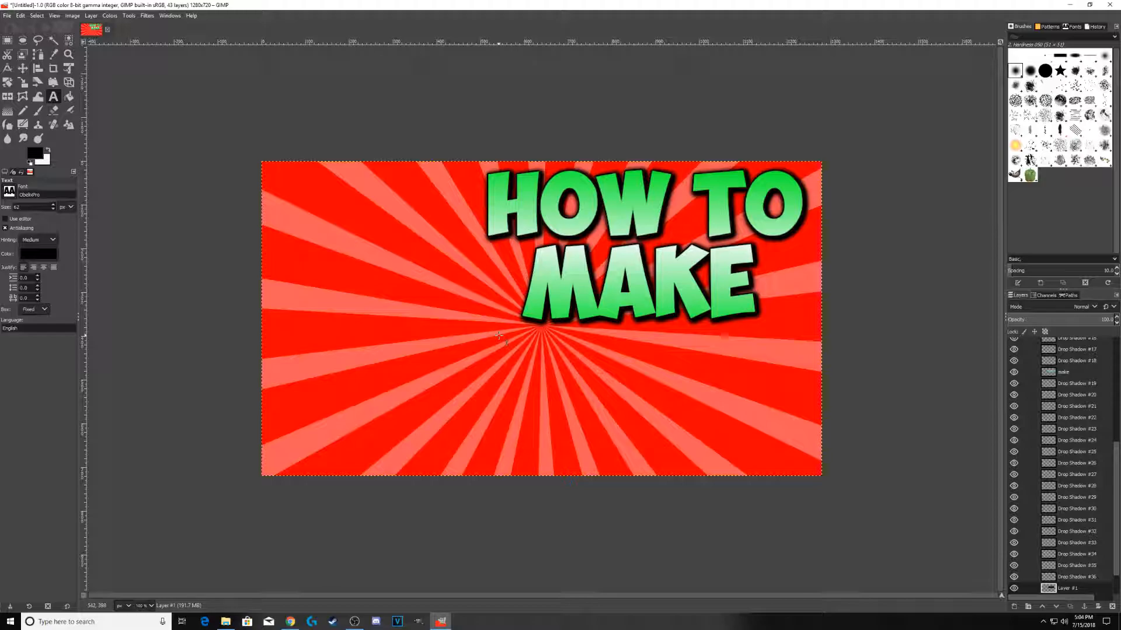
left_click_drag(498, 330, 814, 417)
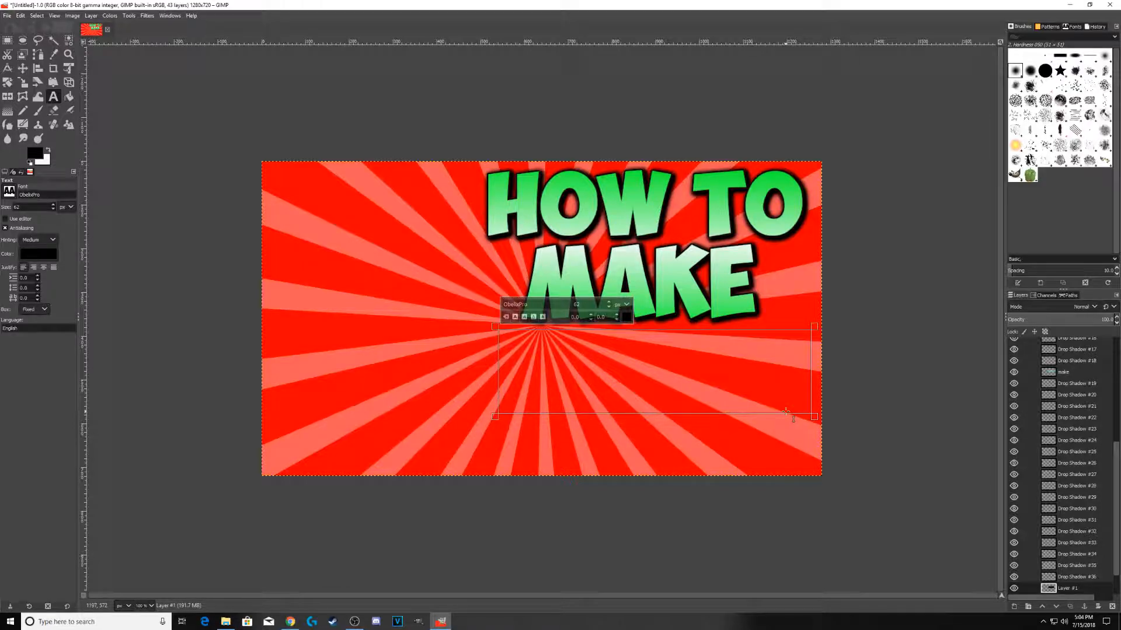
type("yo")
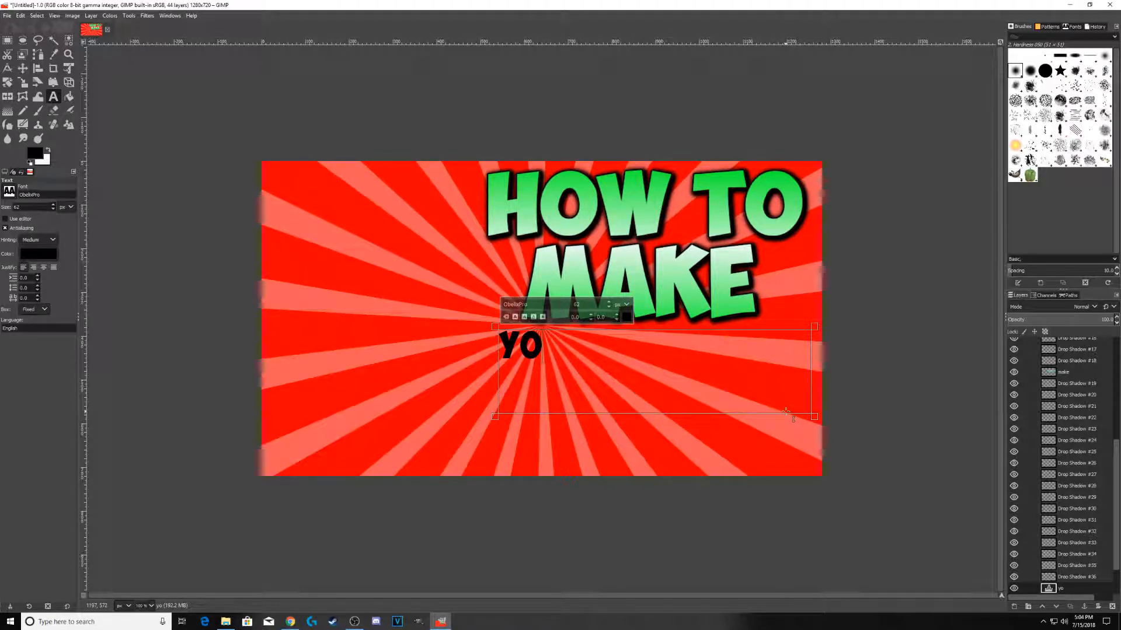
type("utube")
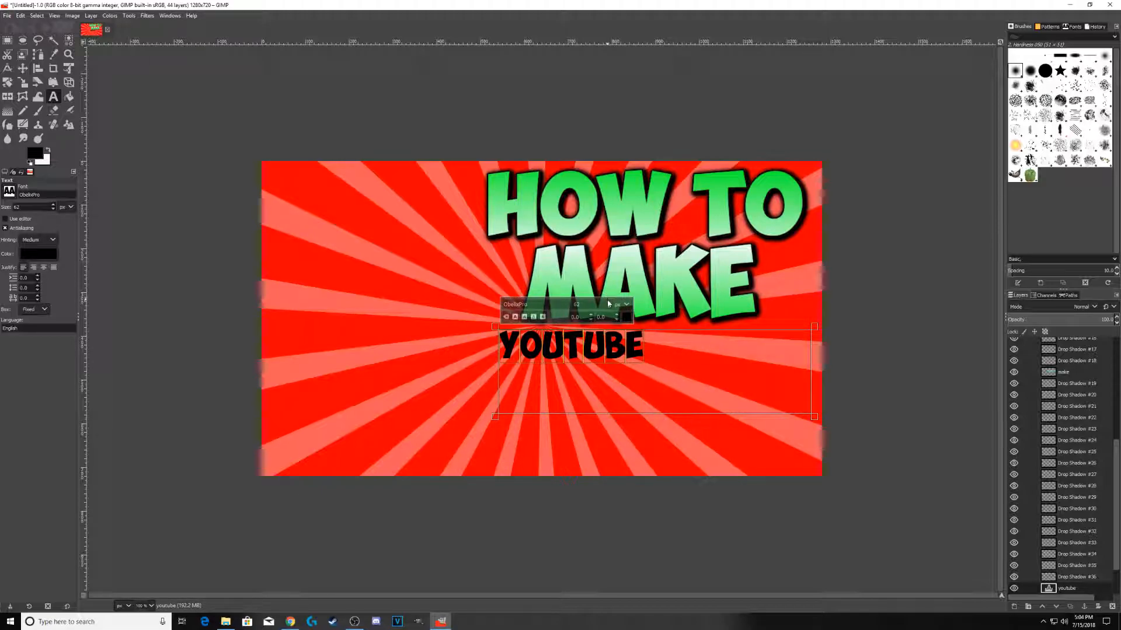
scroll(609, 304, "up", 20)
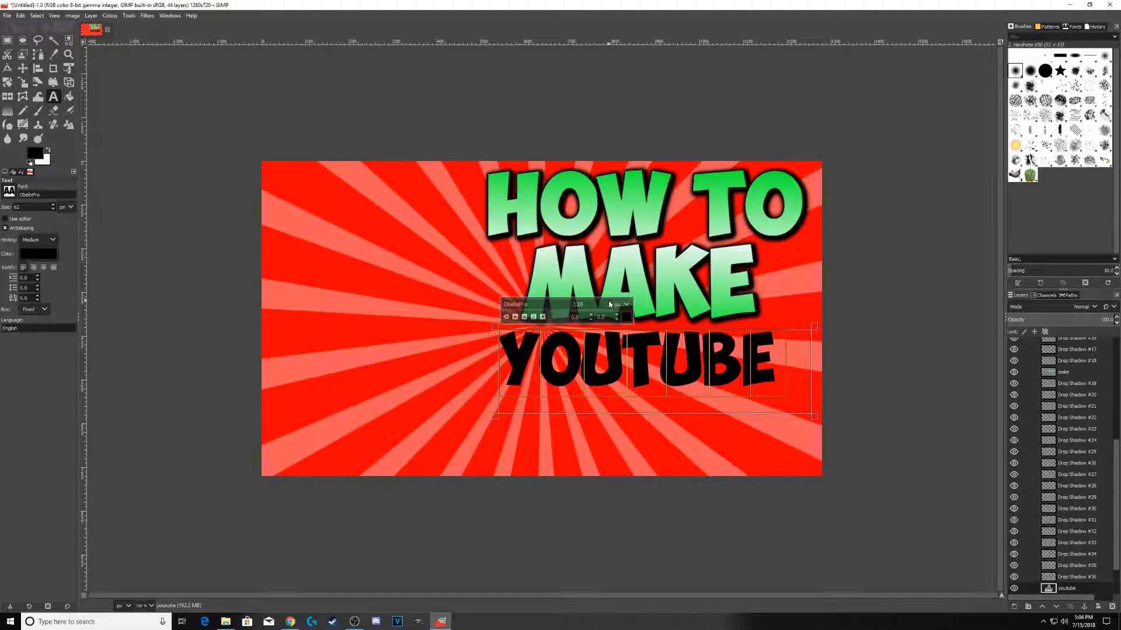
scroll(609, 304, "up", 3)
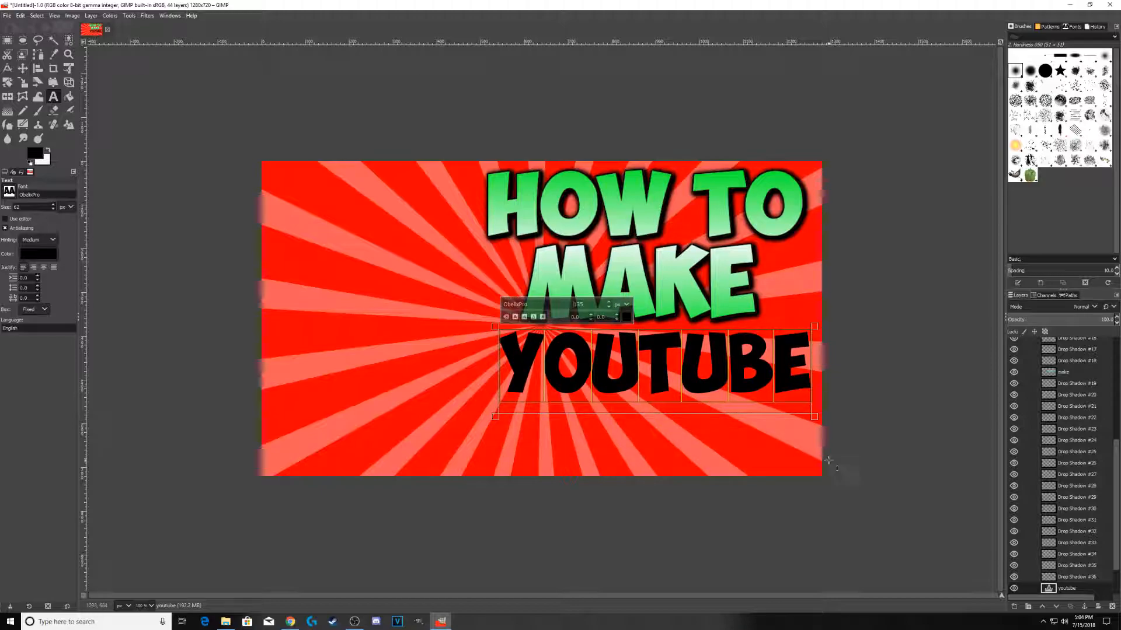
left_click_drag(814, 417, 817, 401)
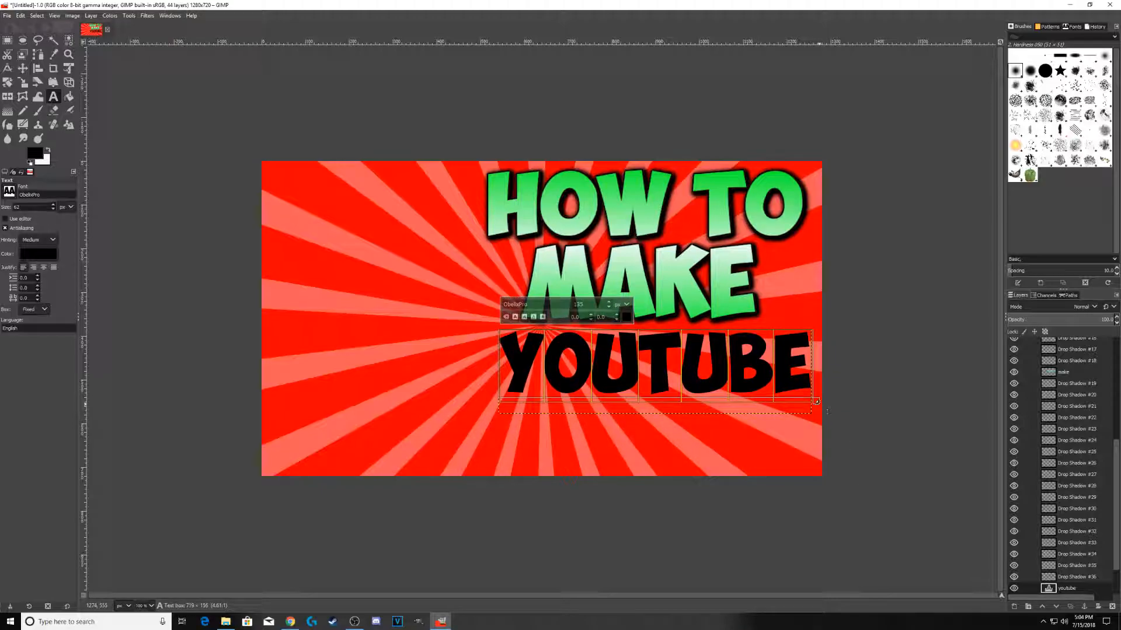
left_click_drag(827, 411, 827, 408)
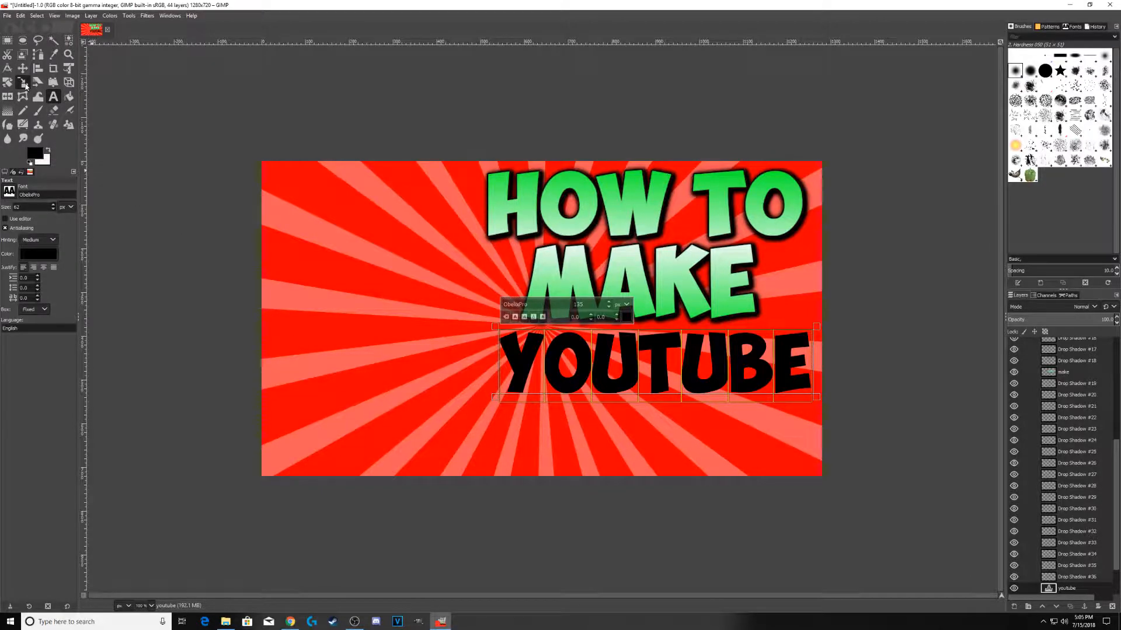
- Scale the "youtube" layer to about 759 px wide and slightly taller, shifting it to align under the words above
left_click(24, 83)
left_click(656, 363)
left_click_drag(656, 362, 644, 361)
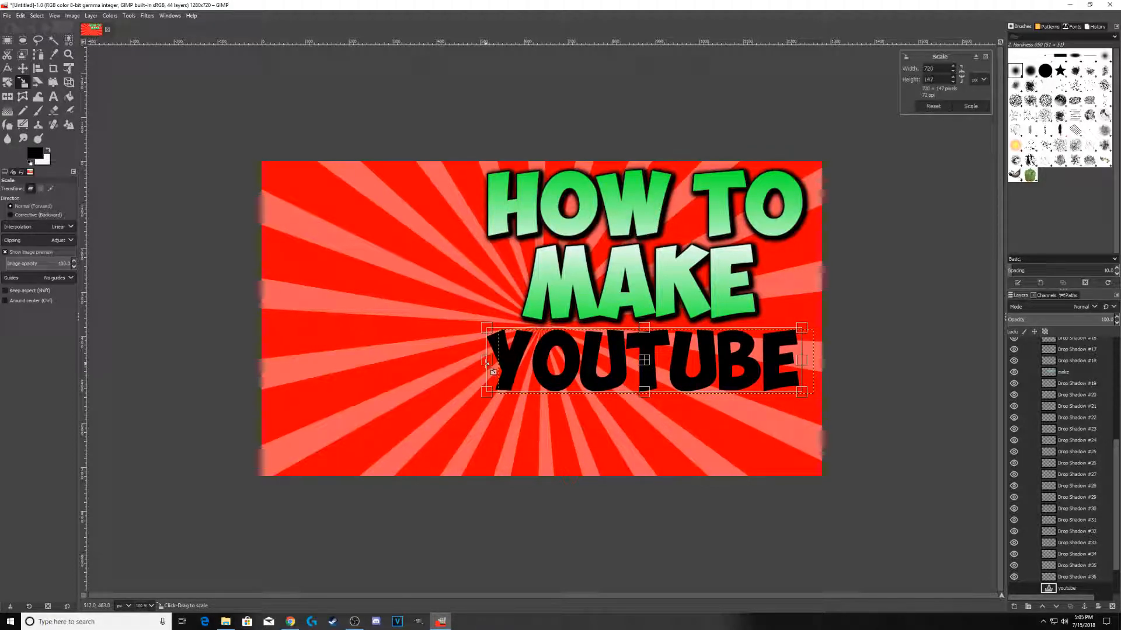
left_click_drag(487, 363, 478, 362)
left_click_drag(803, 365, 817, 367)
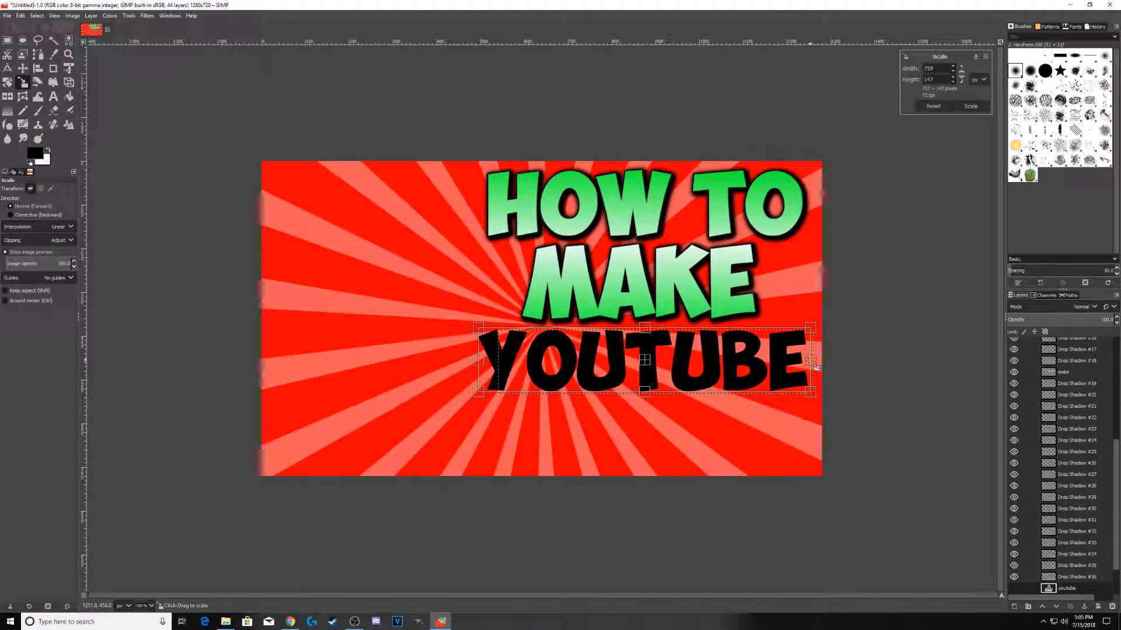
left_click_drag(654, 402, 659, 413)
key("Return")
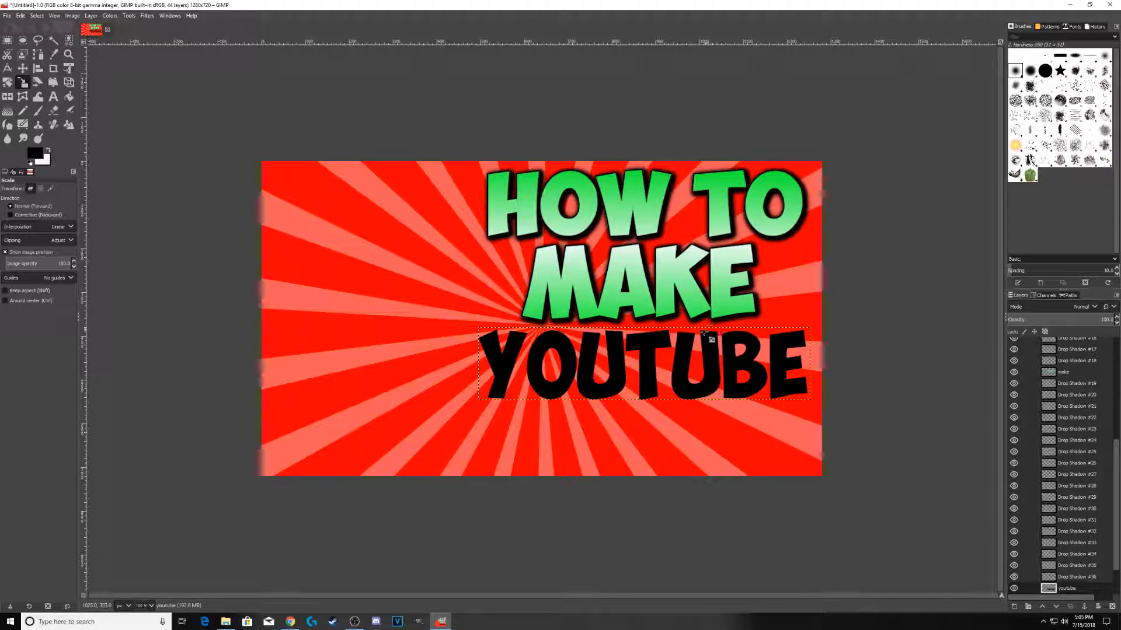
left_click(21, 17)
left_click(21, 16)
left_click(54, 16)
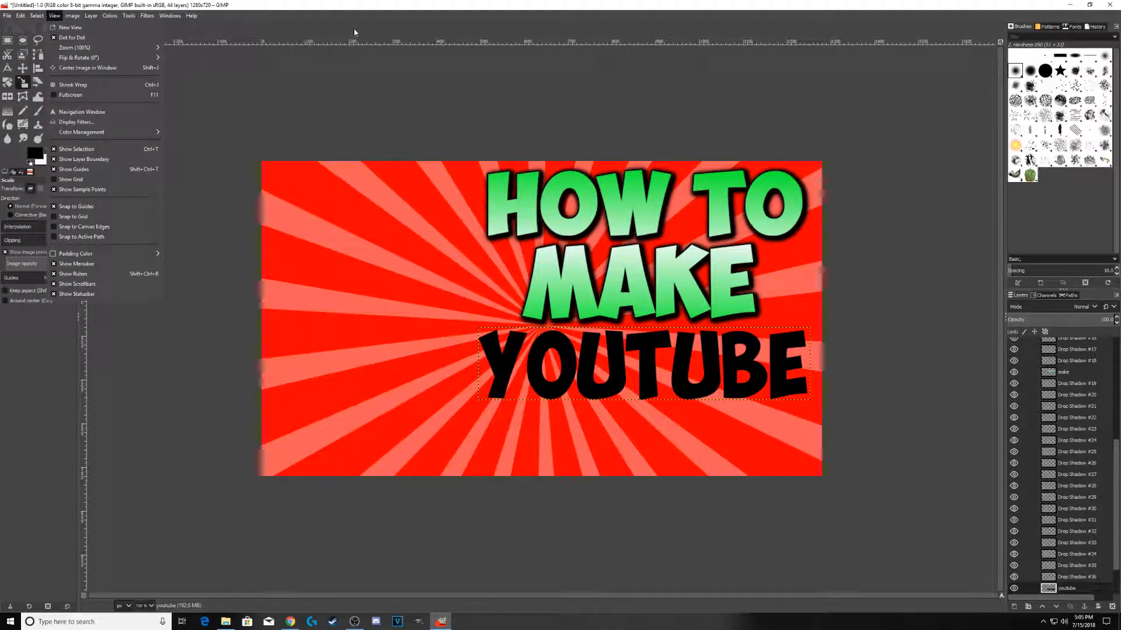
left_click(344, 10)
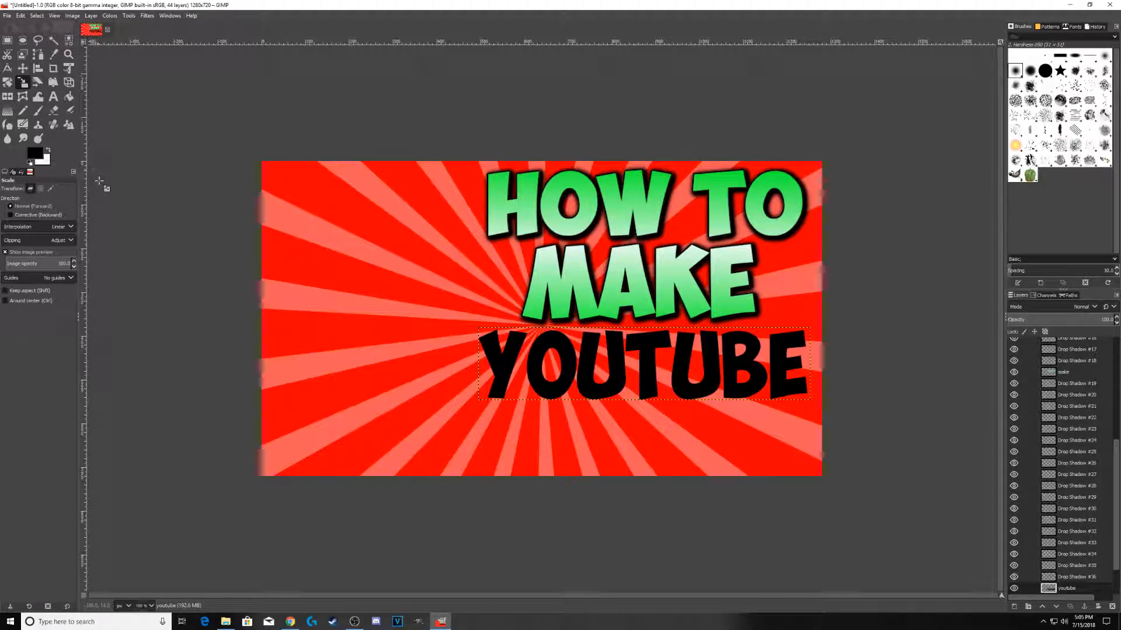
- Select the "youtube" lettering by its alpha and fill it with a linear gradient from green (0bf12e) at the top to white well below the canvas
right_click(1076, 587)
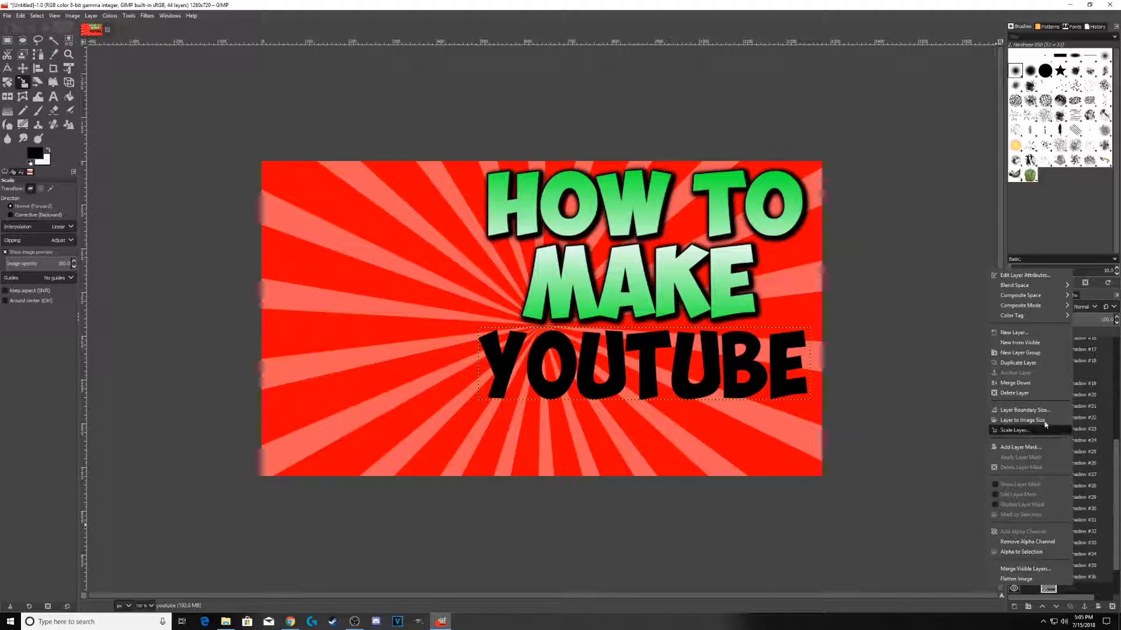
left_click(1030, 551)
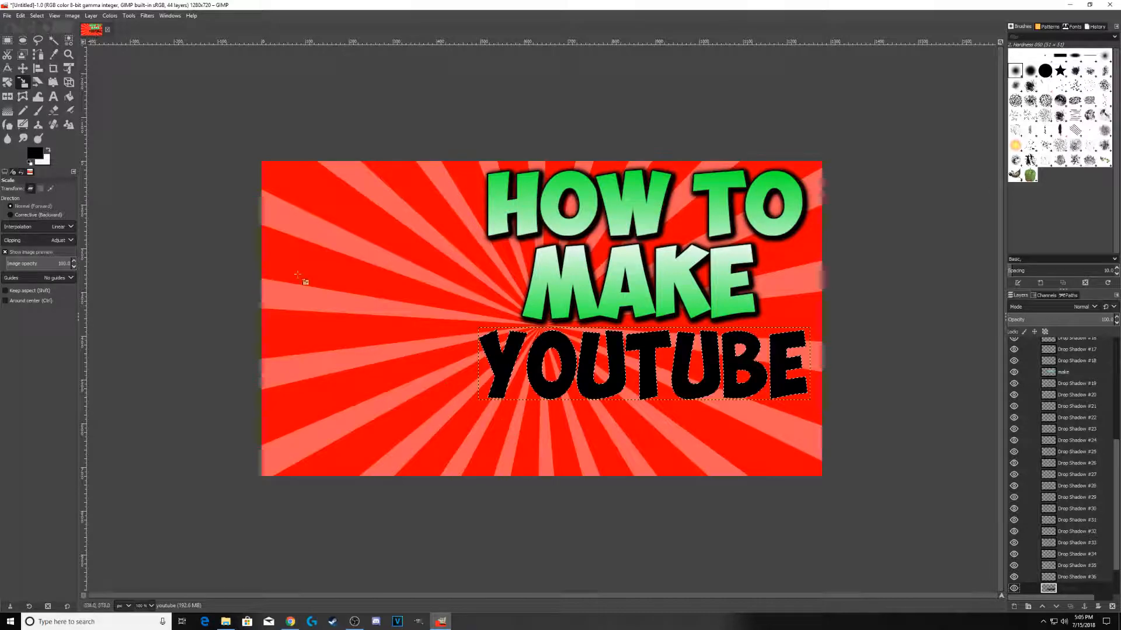
left_click(6, 113)
left_click(35, 152)
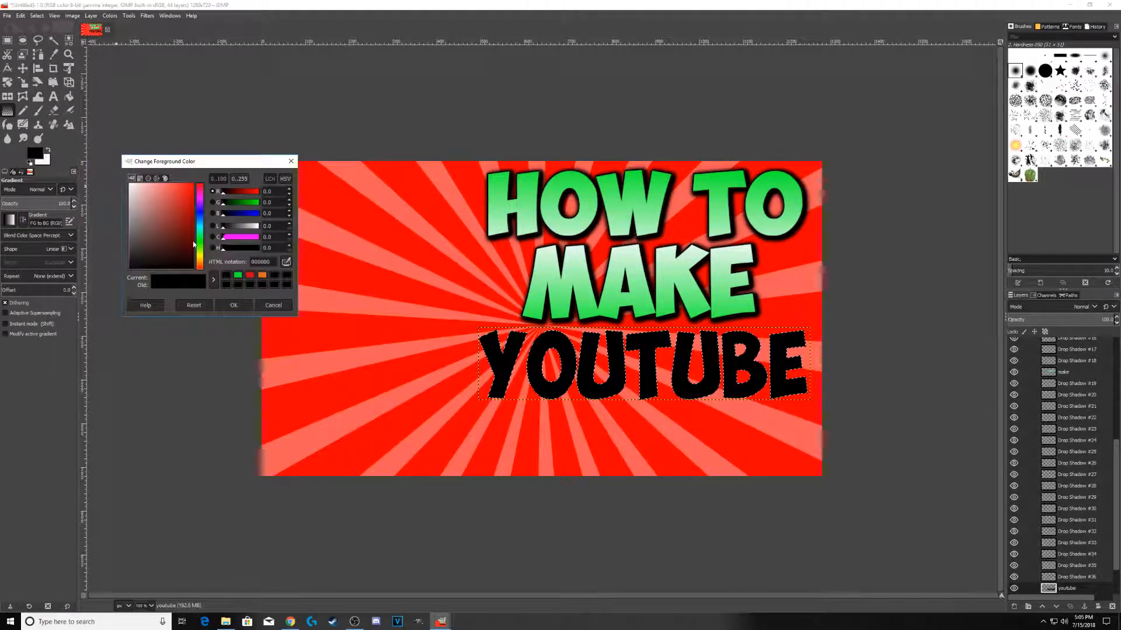
left_click(237, 279)
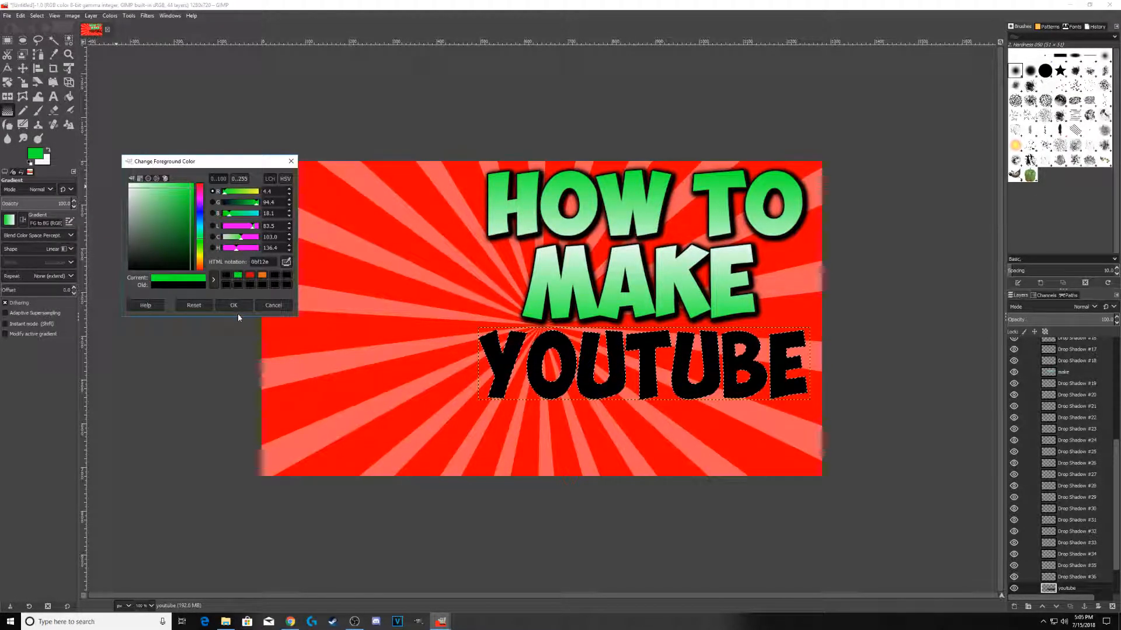
left_click(233, 305)
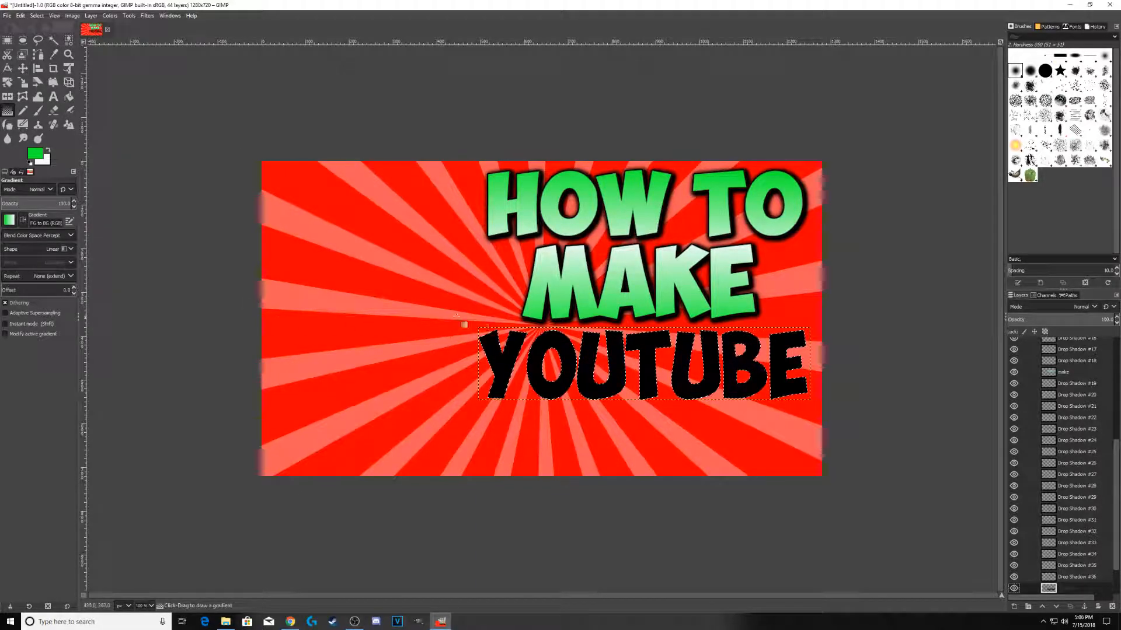
left_click_drag(651, 326, 653, 578)
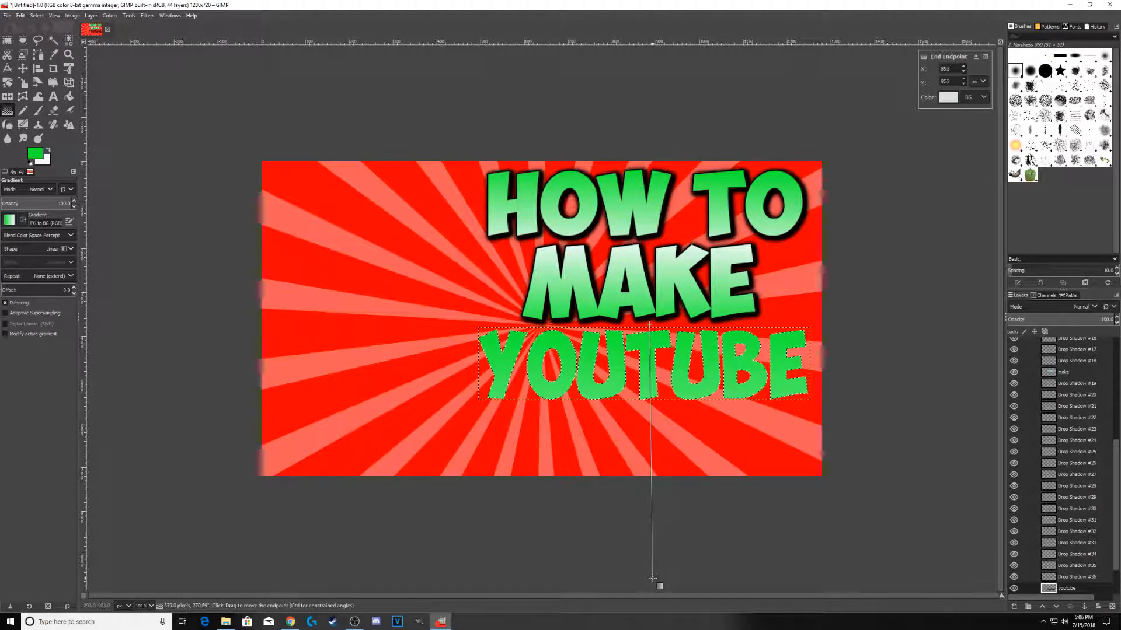
left_click_drag(652, 578, 655, 590)
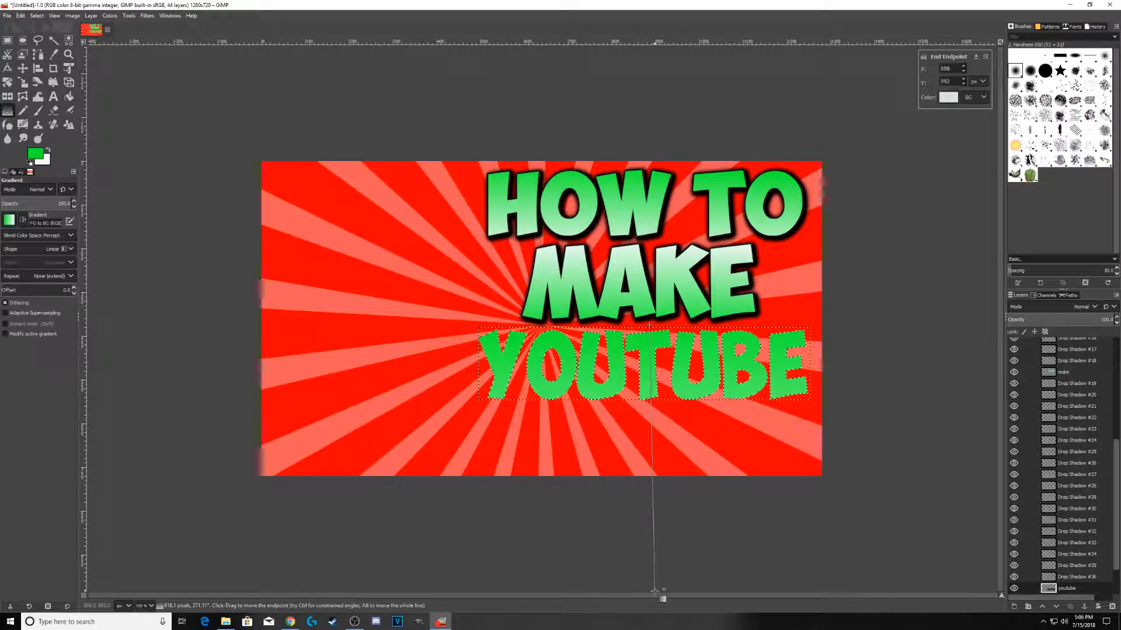
- Switch to Bucket Fill with black (000000) as the foreground colour and grow the "youtube" lettering selection outward
left_click(70, 97)
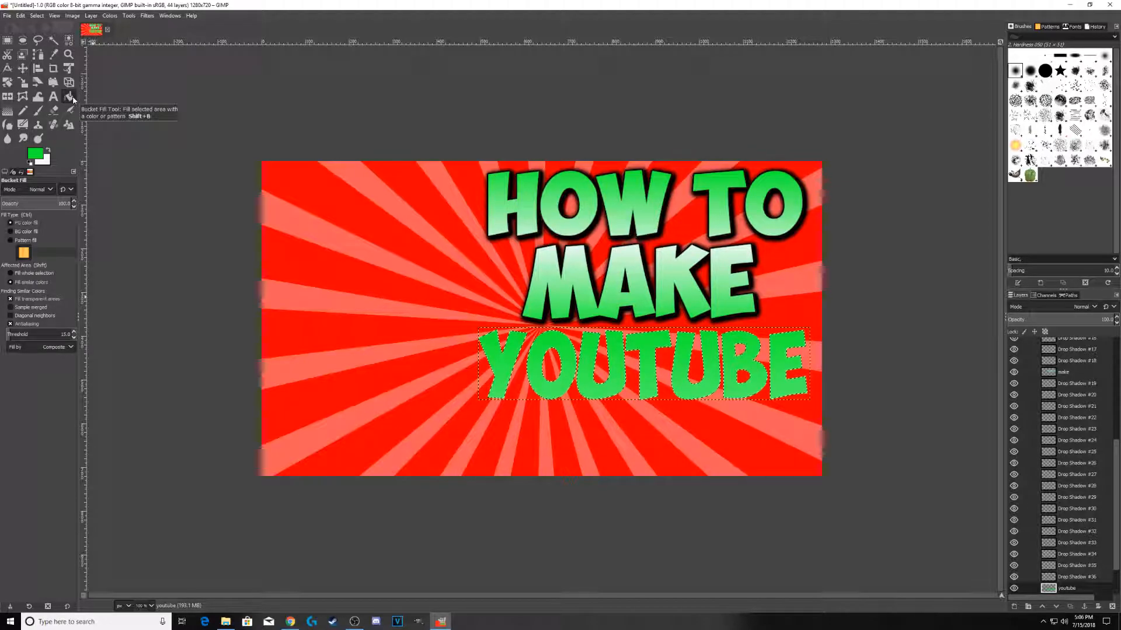
left_click(37, 153)
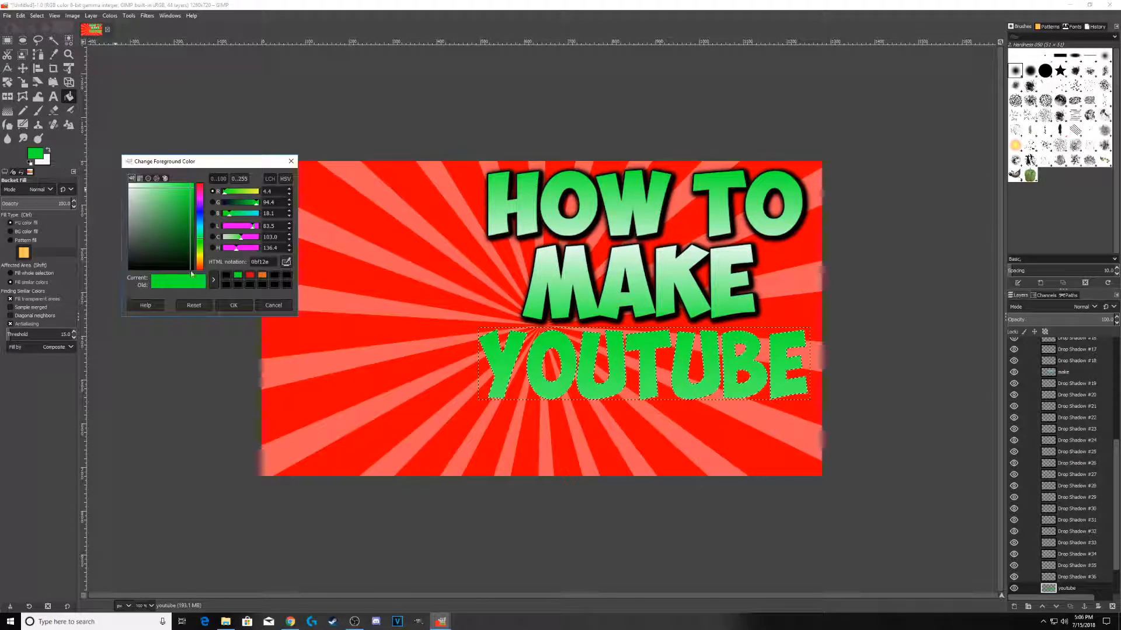
left_click(228, 285)
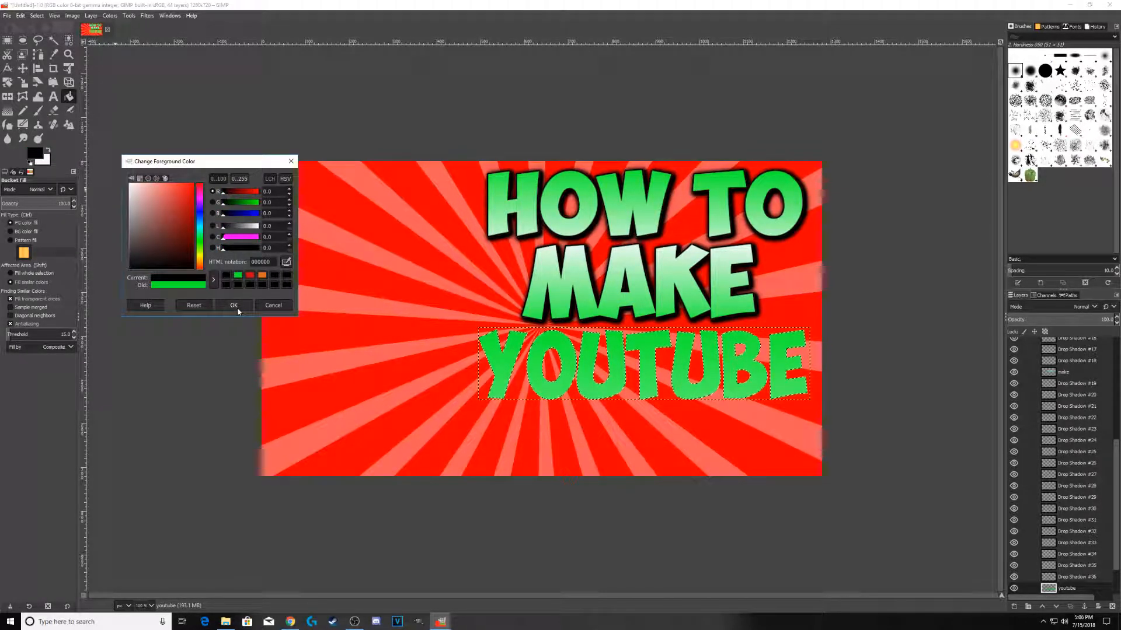
left_click(237, 307)
left_click(38, 16)
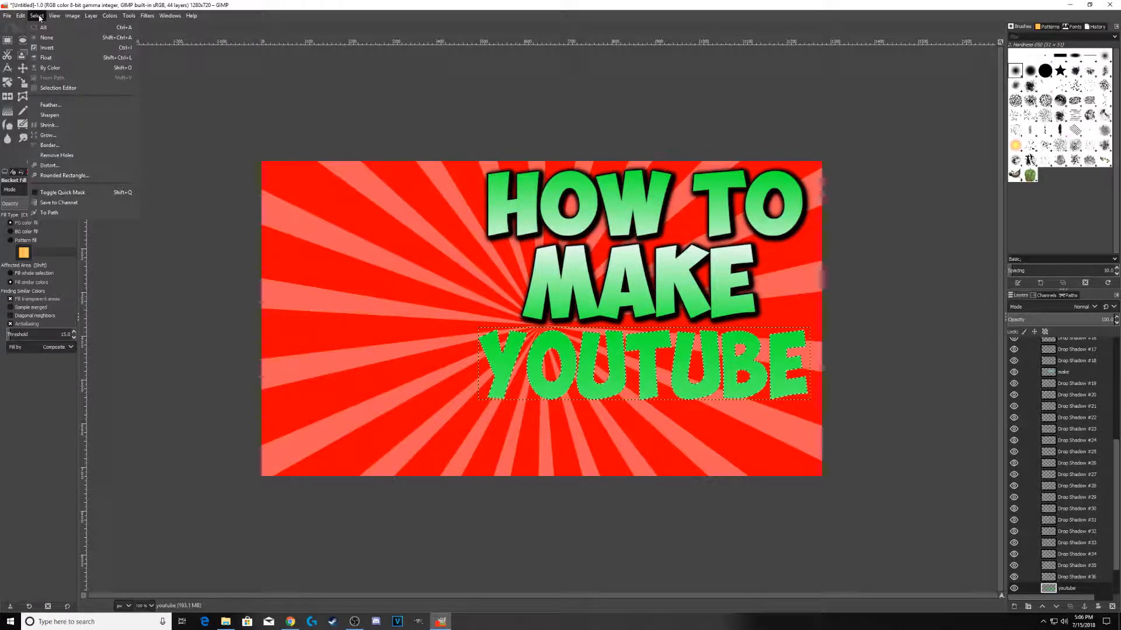
left_click(48, 135)
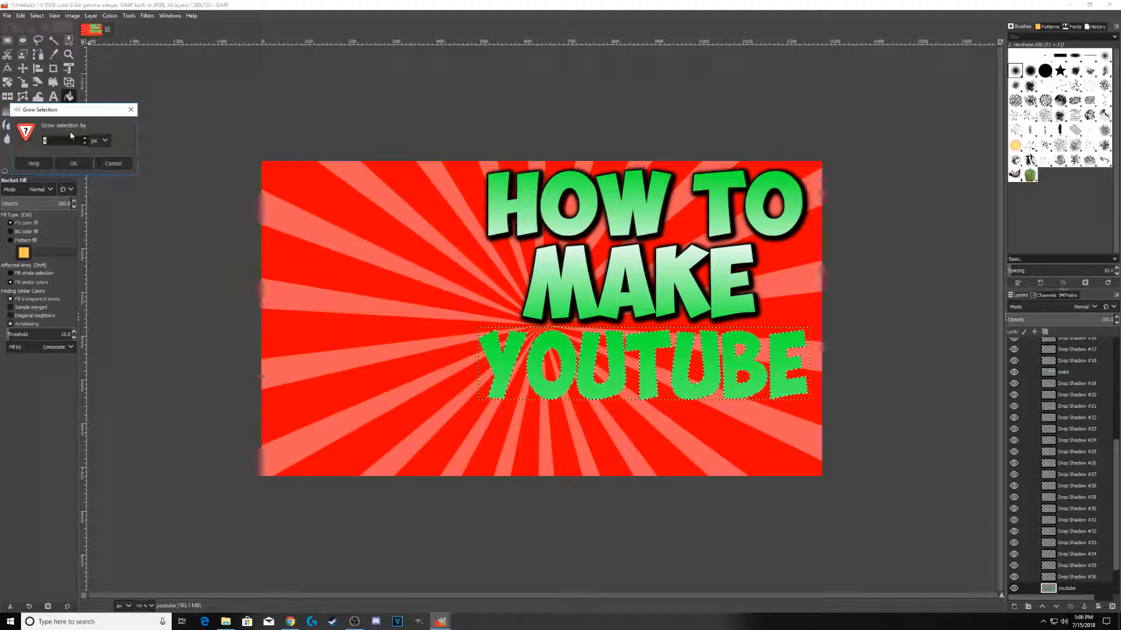
left_click(84, 164)
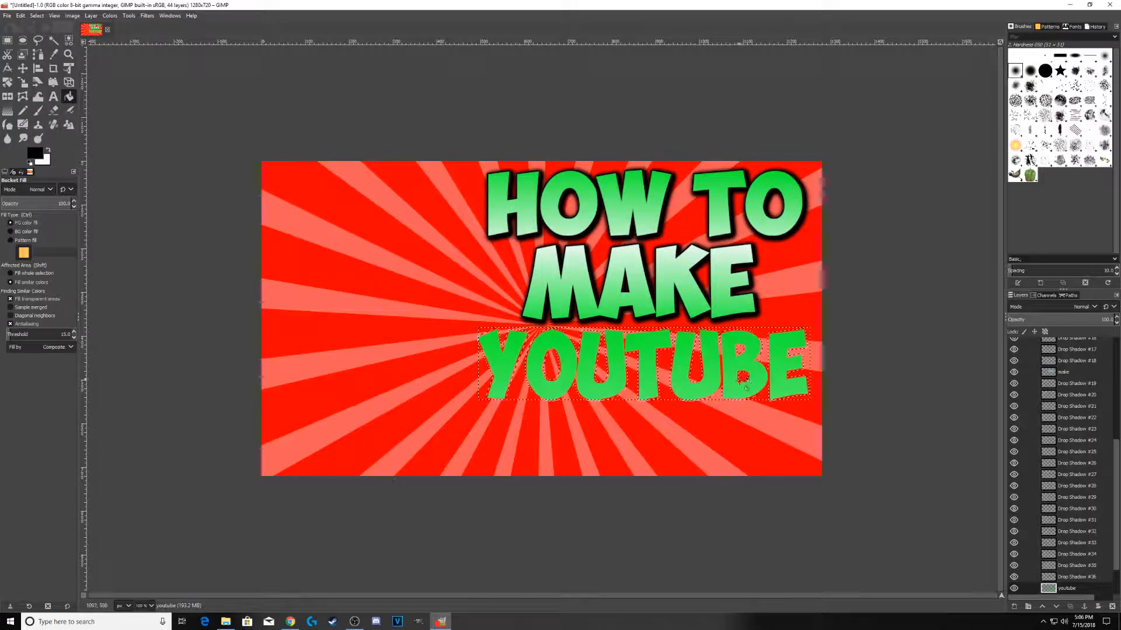
- Add a transparent layer beneath "youtube" for a black outline fill with the drop shadow repeated 24 times, and clear the selection
left_click(1014, 610)
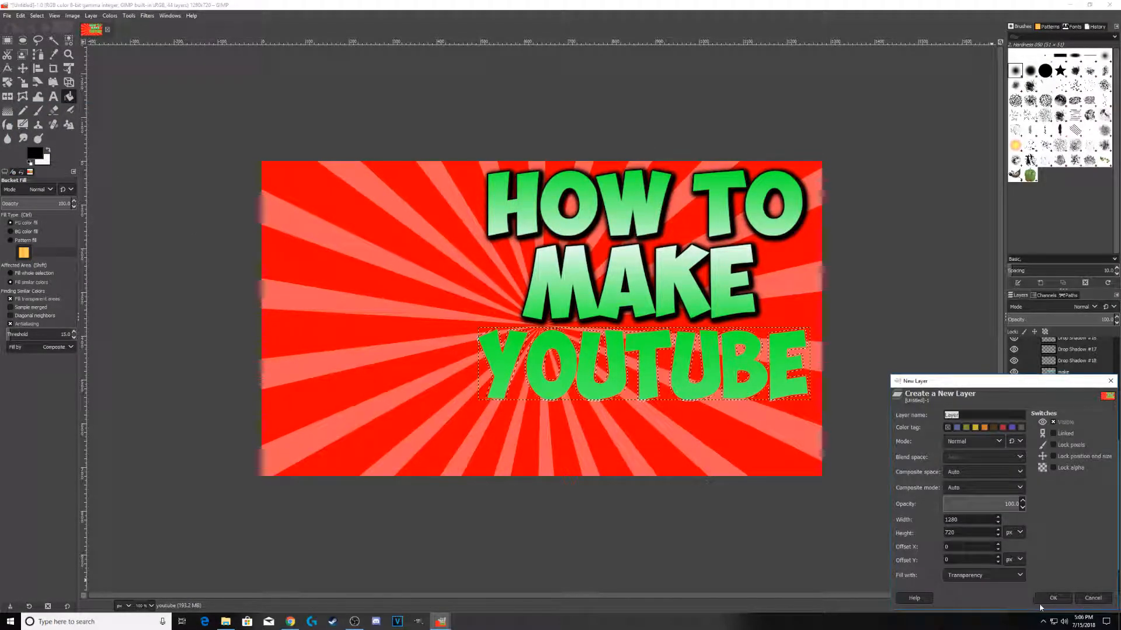
left_click(1058, 595)
scroll(1085, 544, "down", 3)
left_click_drag(1080, 542, 1077, 557)
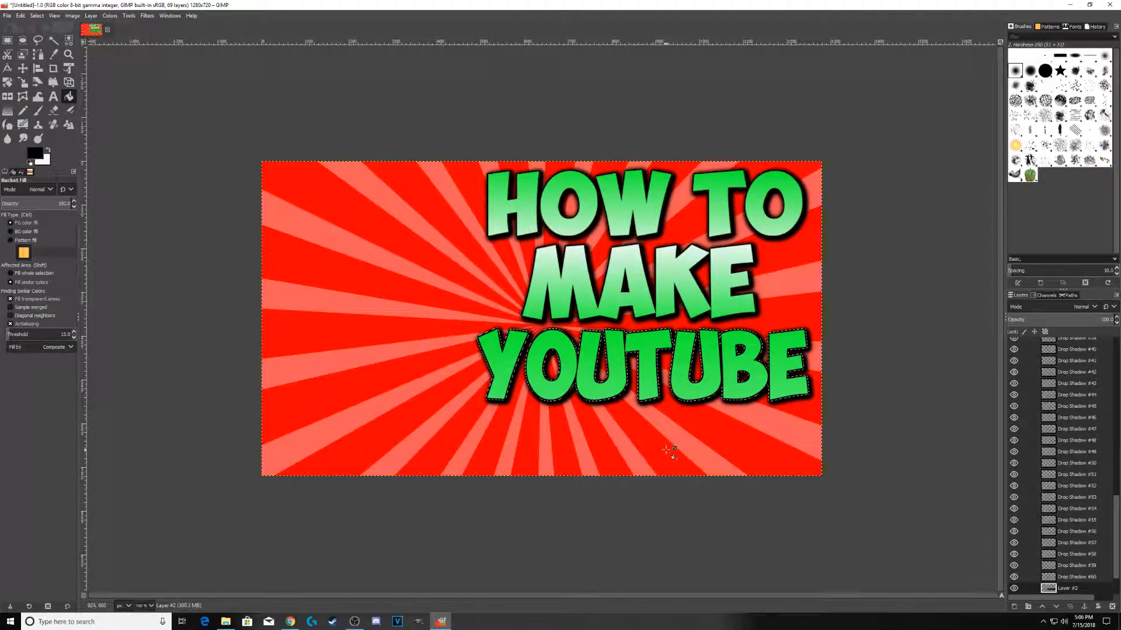
left_click(37, 15)
left_click(50, 40)
- Add the text "thumbnails!!" below the "youtube" lettering, enlarge it to 97 px, and shorten its text box
left_click(53, 97)
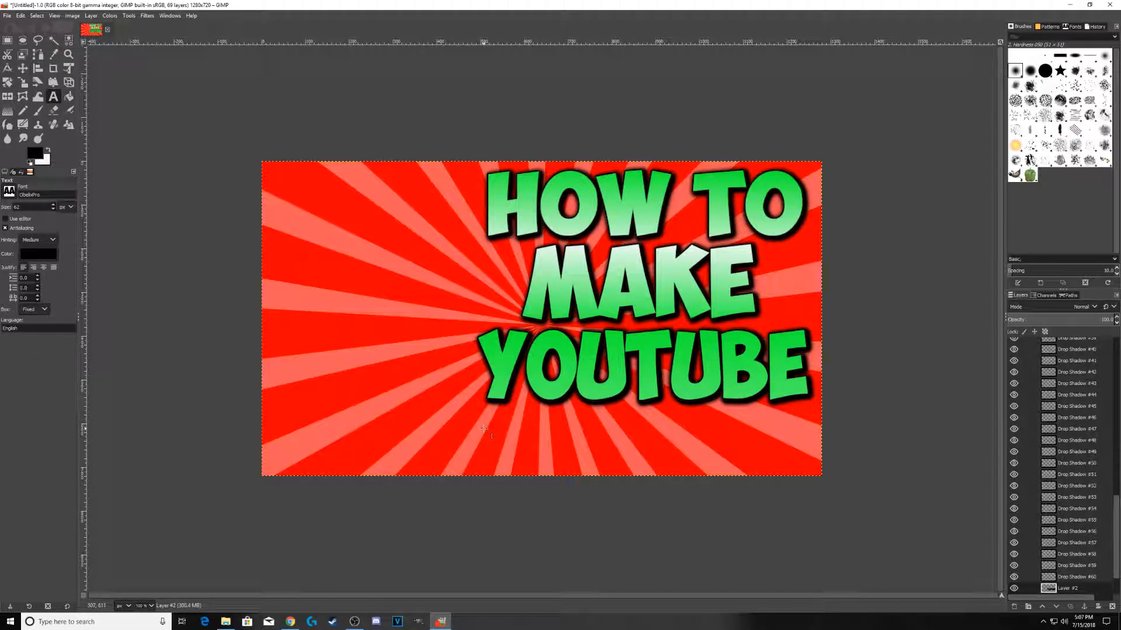
left_click_drag(484, 411, 817, 470)
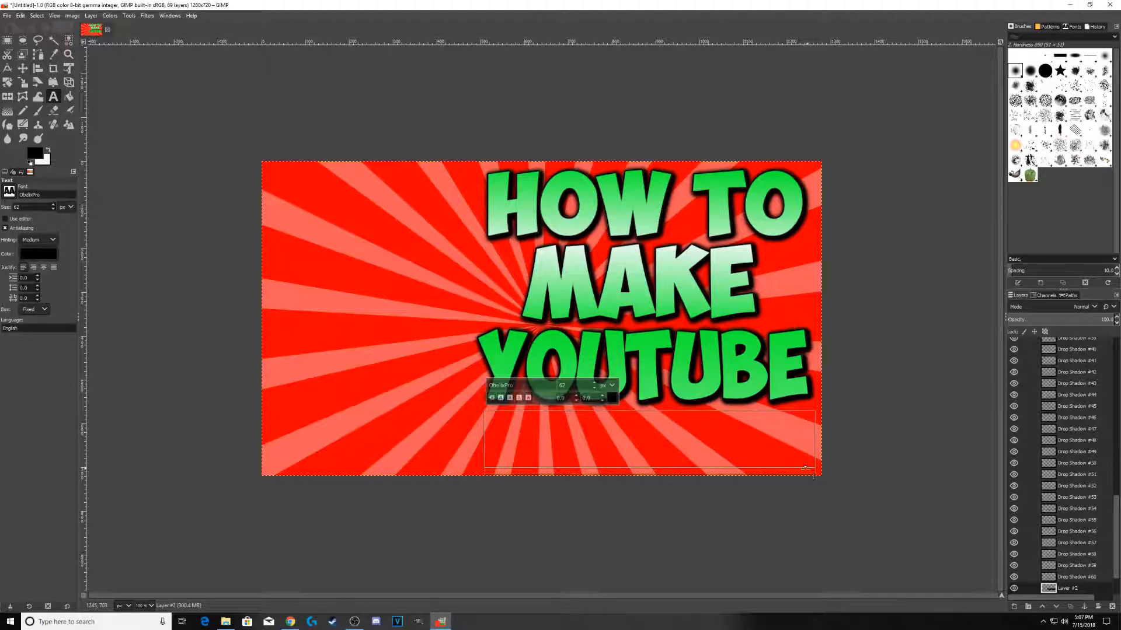
type("thum")
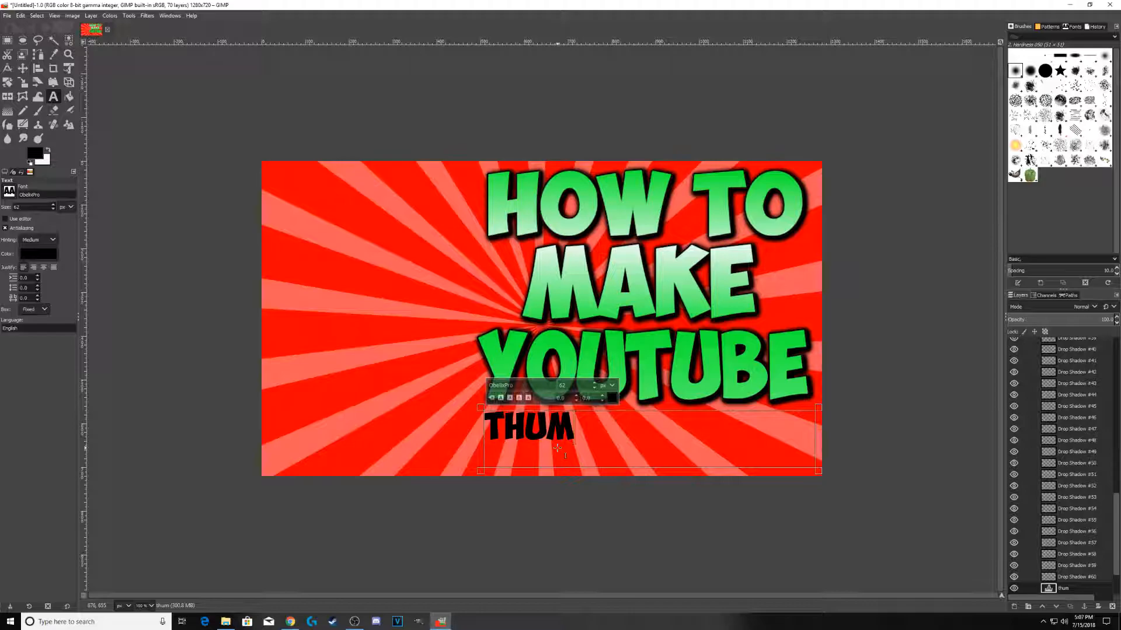
type("bnails")
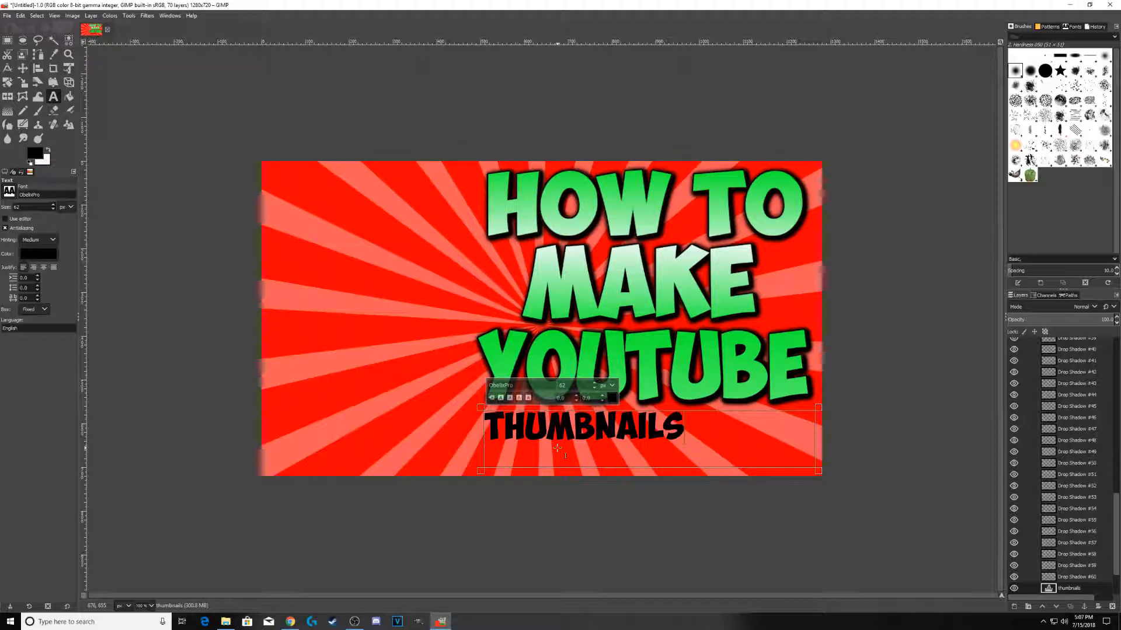
type("!!")
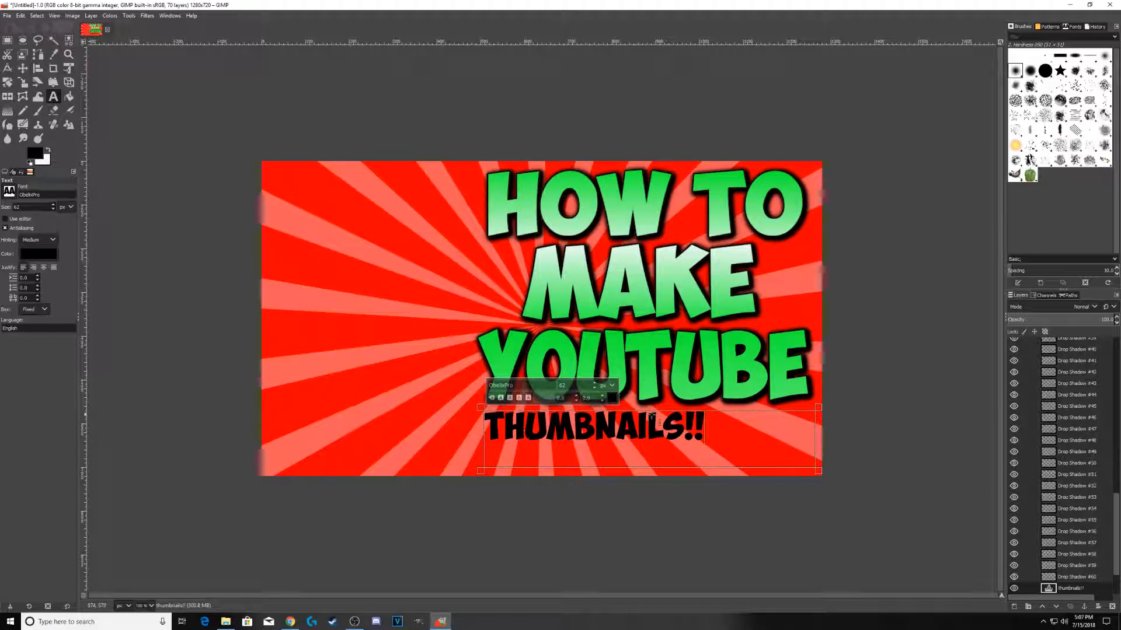
left_click_drag(744, 426, 465, 419)
scroll(597, 387, "up", 20)
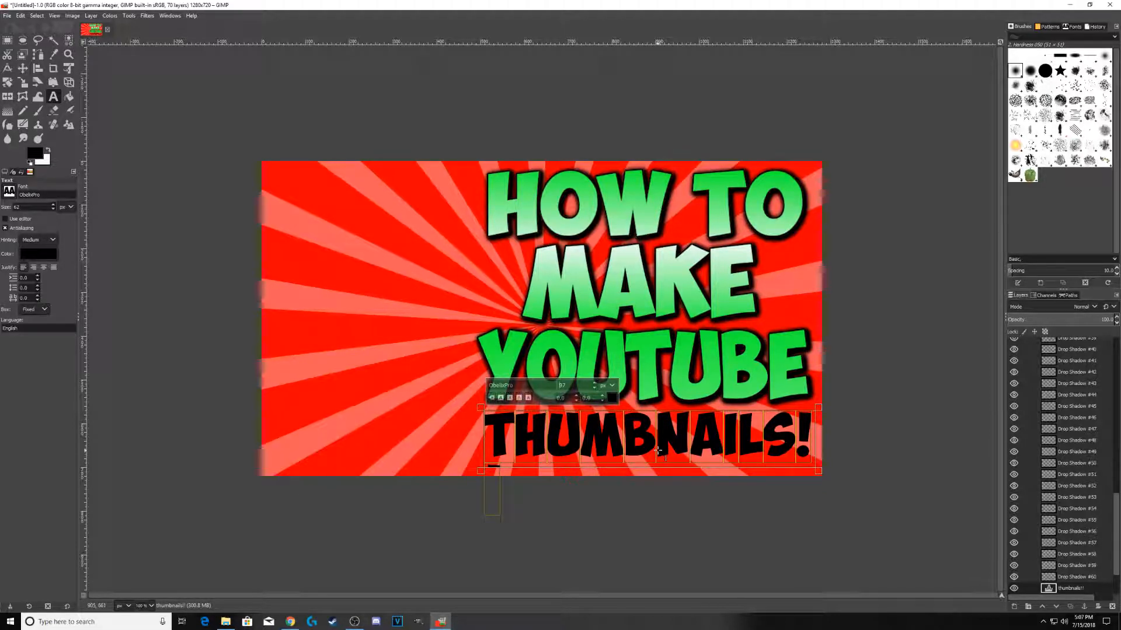
left_click_drag(827, 477, 826, 472)
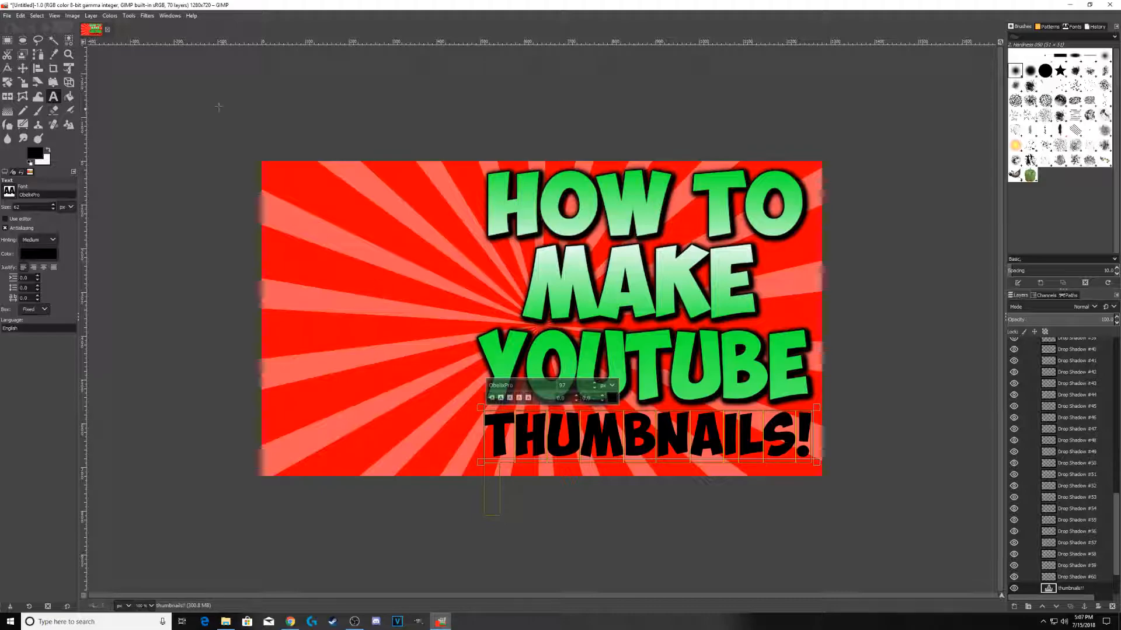
- Select the "thumbnails!!" lettering by its alpha and fill it with a linear gradient from green (0bf12e) at its top to white near the canvas's bottom edge
left_click(70, 97)
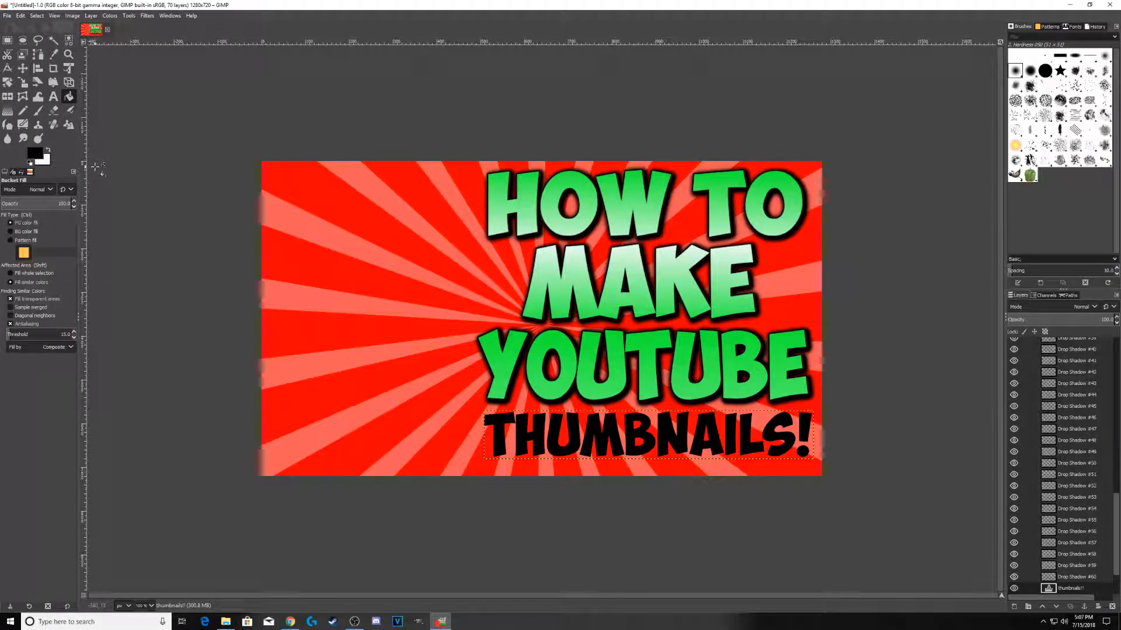
left_click(8, 110)
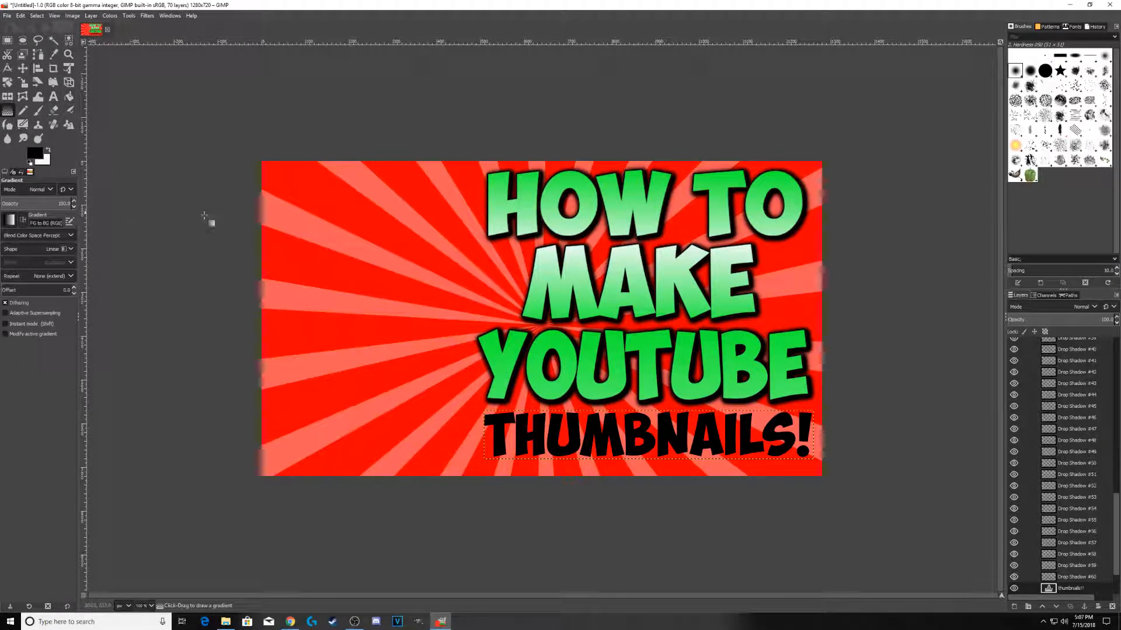
right_click(1074, 591)
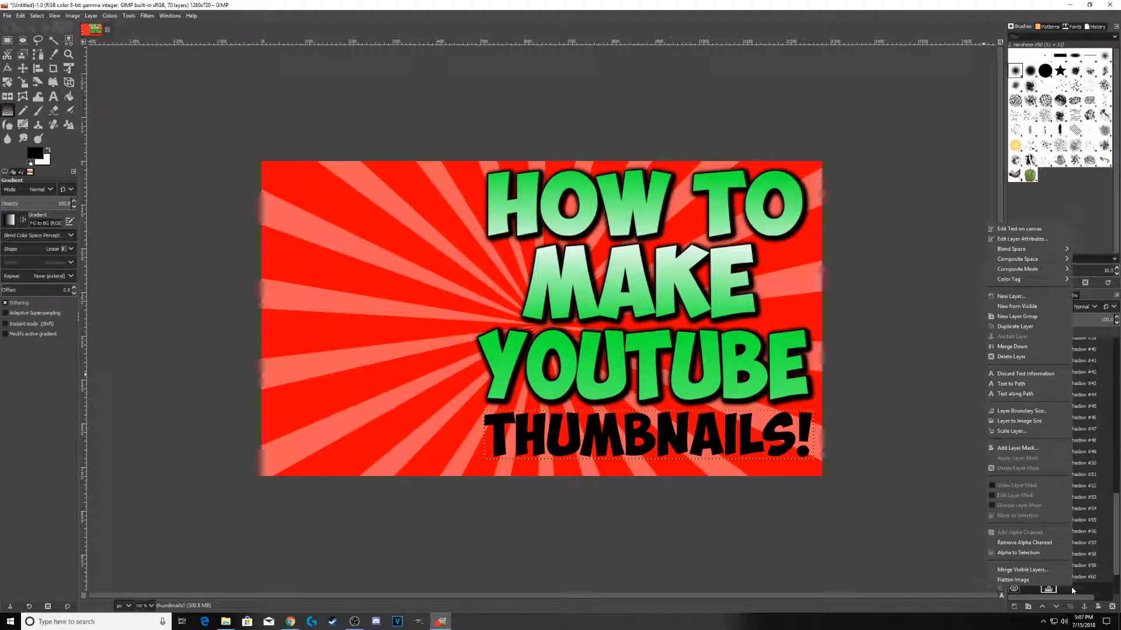
left_click(1031, 553)
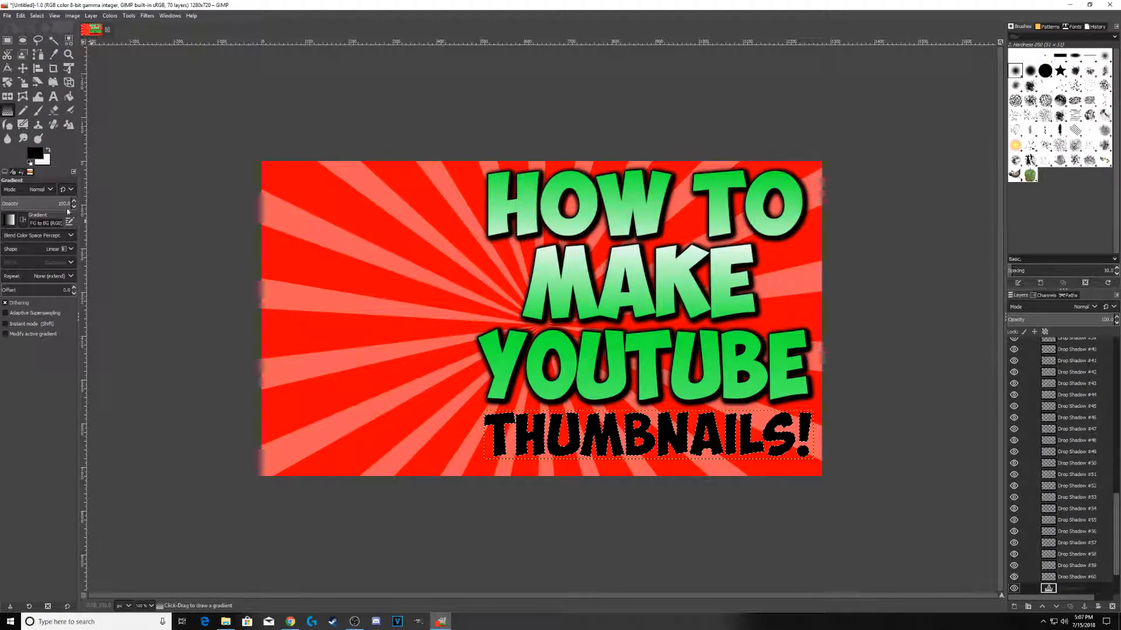
left_click(42, 154)
left_click(237, 275)
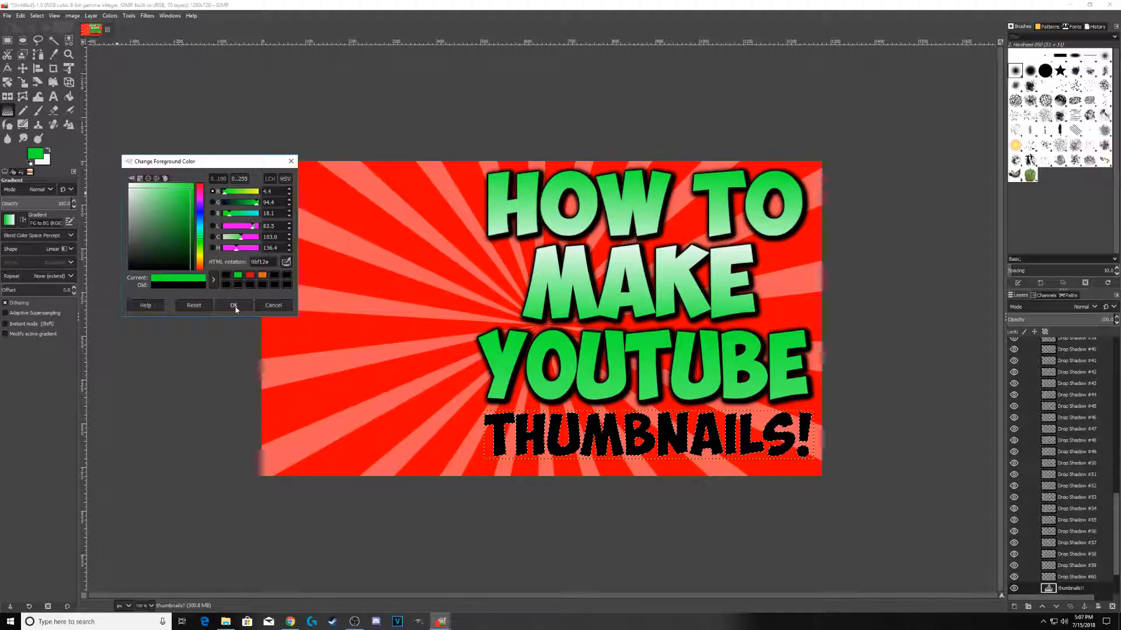
left_click(233, 305)
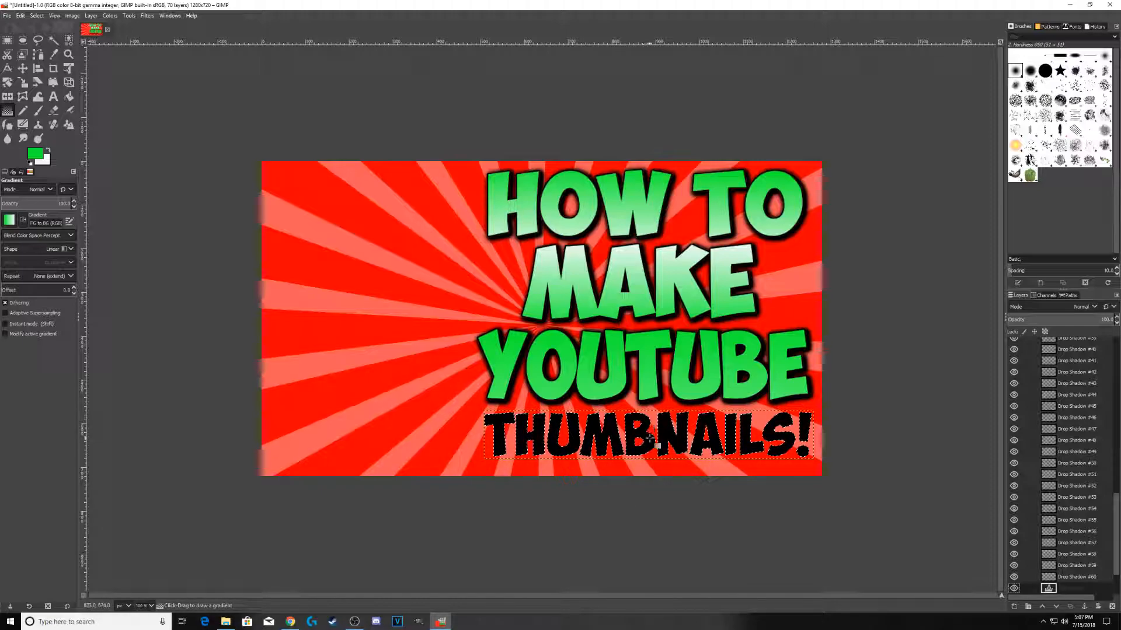
left_click_drag(649, 409, 647, 476)
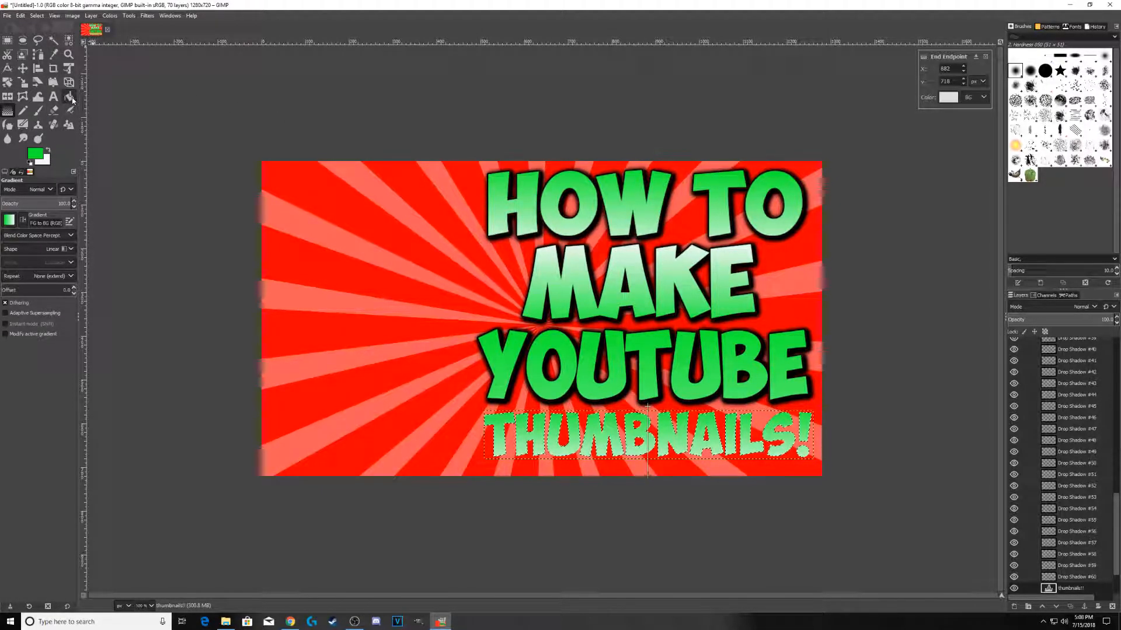
- Switch to Bucket Fill with black as the foreground colour and grow the "thumbnails!!" lettering selection by 3 px
left_click(73, 100)
left_click(35, 153)
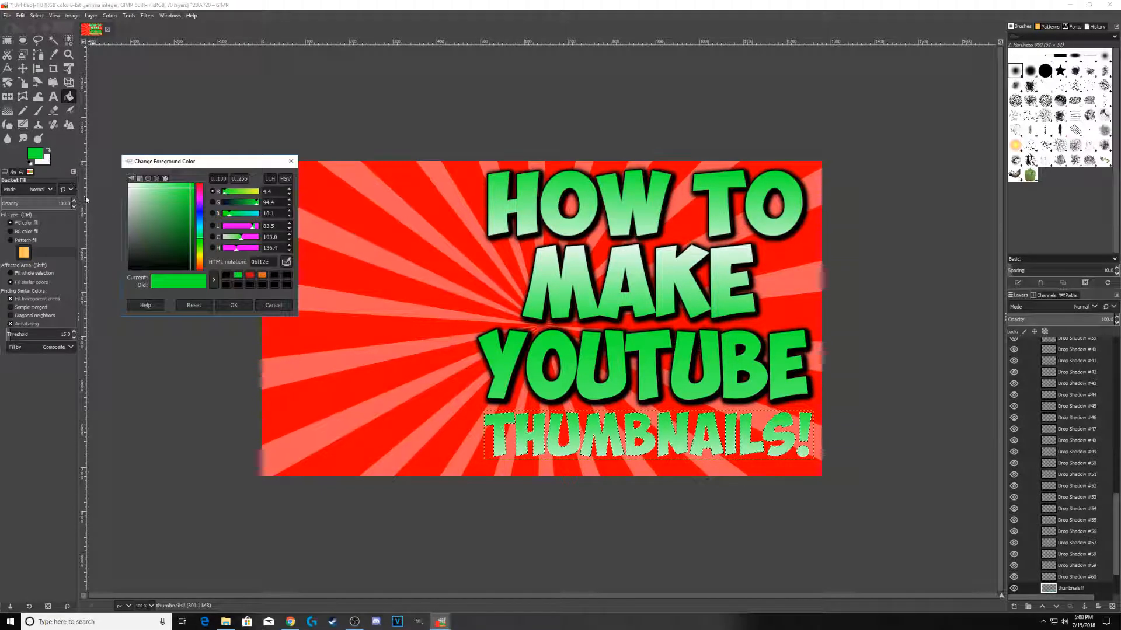
left_click(229, 276)
left_click(233, 305)
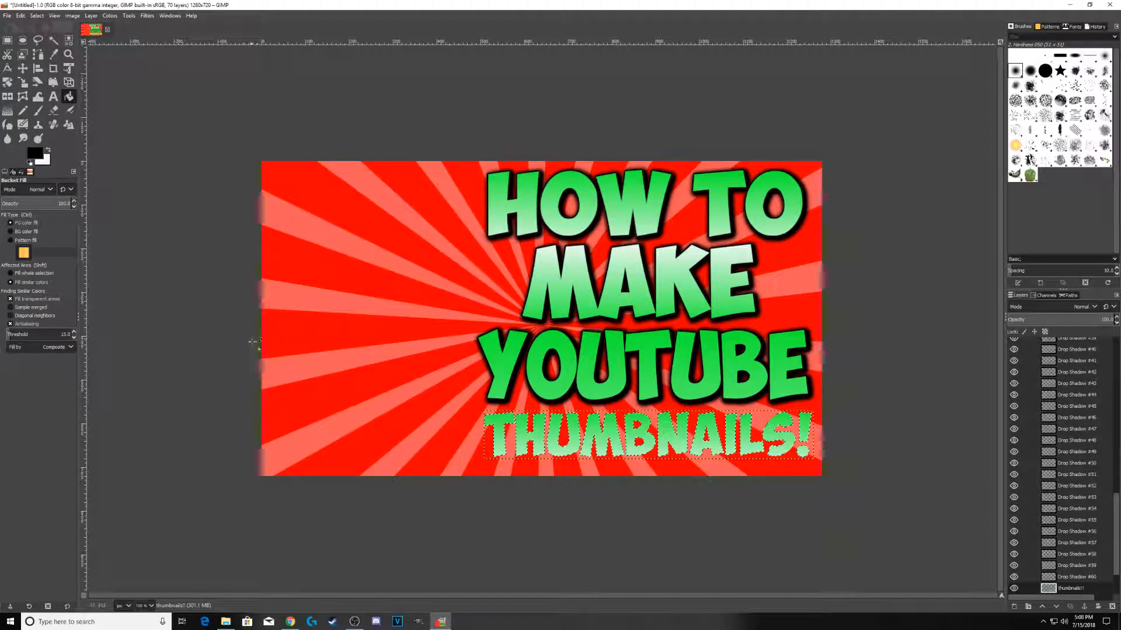
left_click(35, 15)
left_click(59, 138)
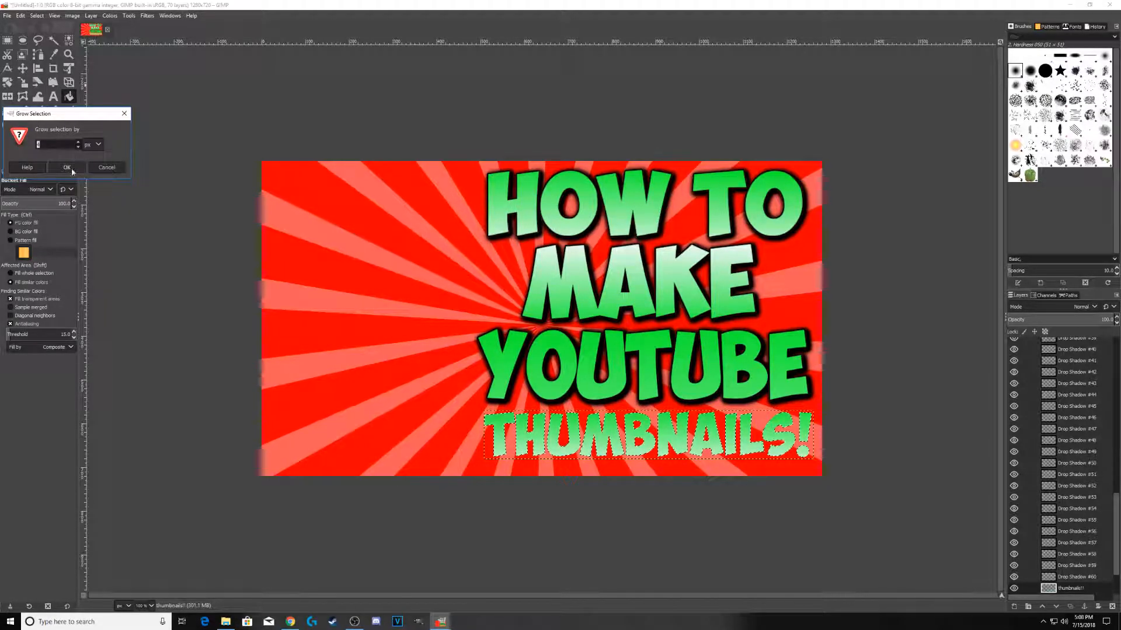
type("3")
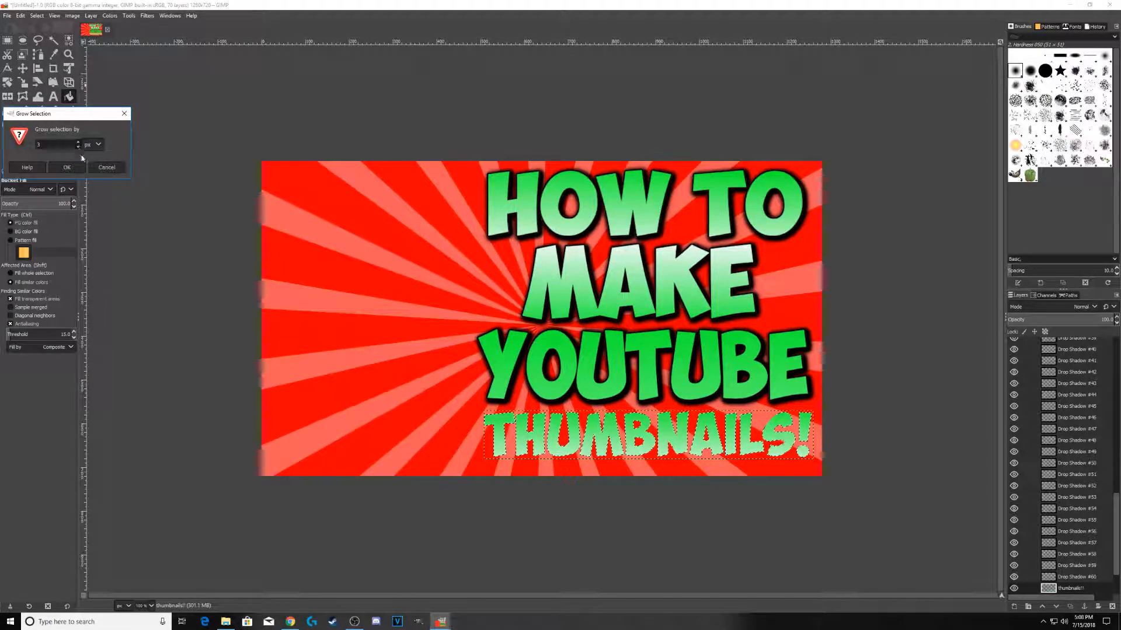
left_click(67, 167)
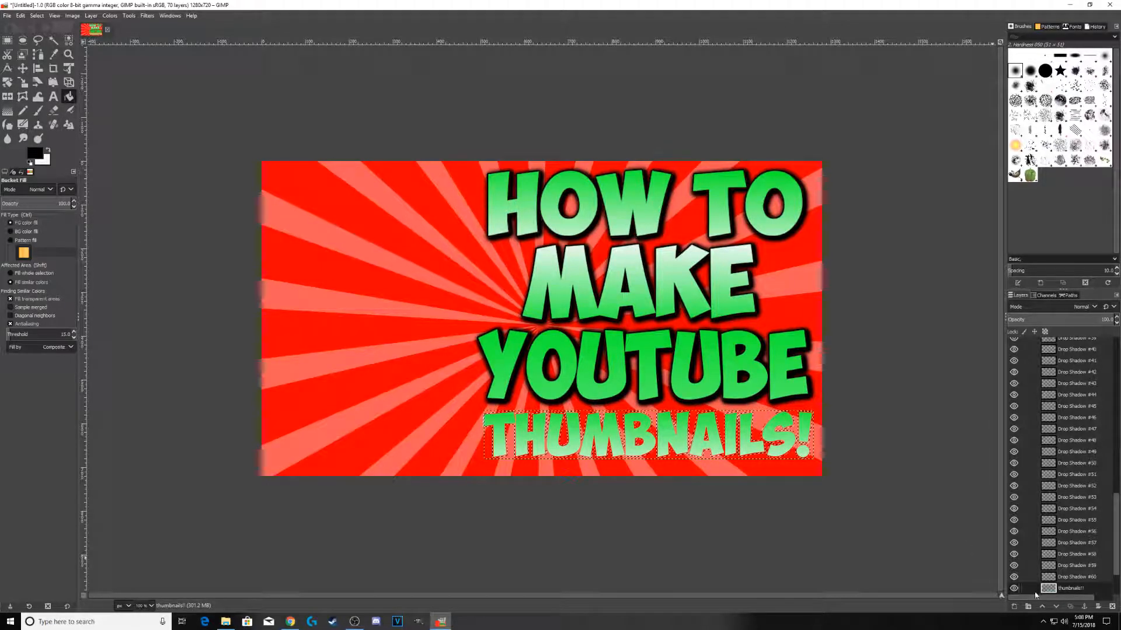
- Add a transparent 1280 × 720 px layer directly beneath "thumbnails!!" and fill the grown selection on it with black
left_click(1014, 607)
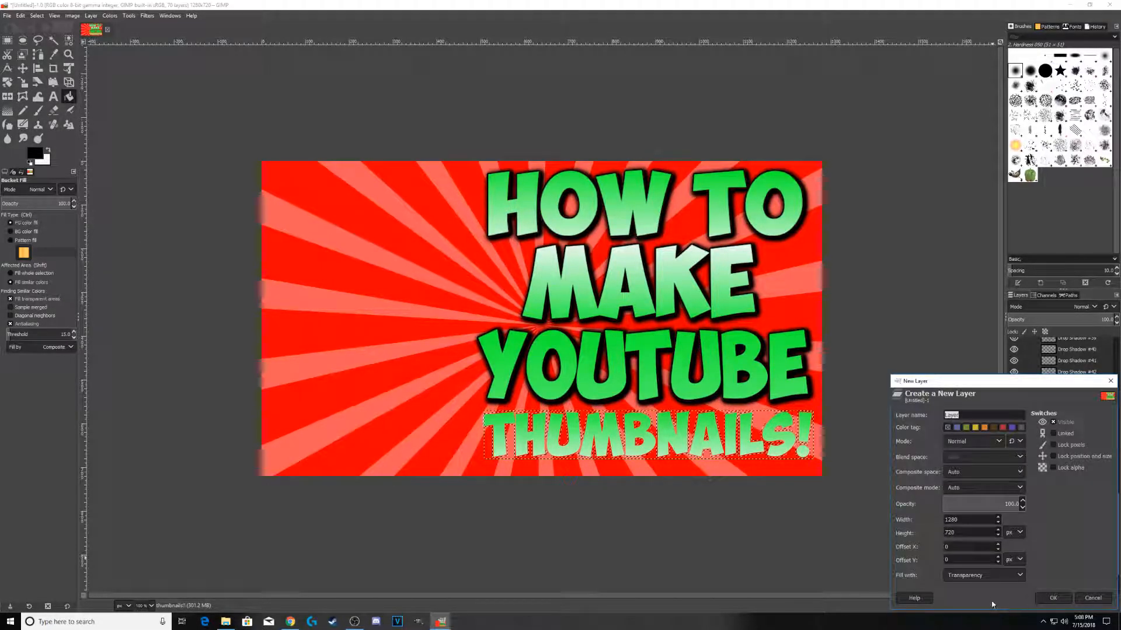
left_click(1053, 598)
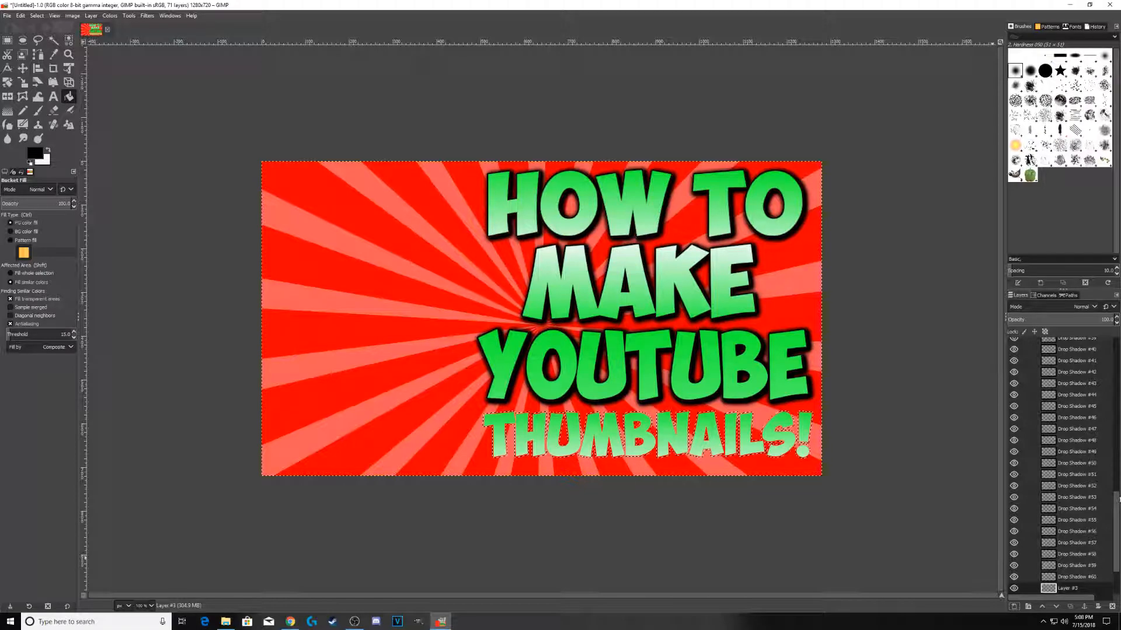
scroll(1086, 545, "down", 3)
left_click_drag(1077, 528, 1075, 540)
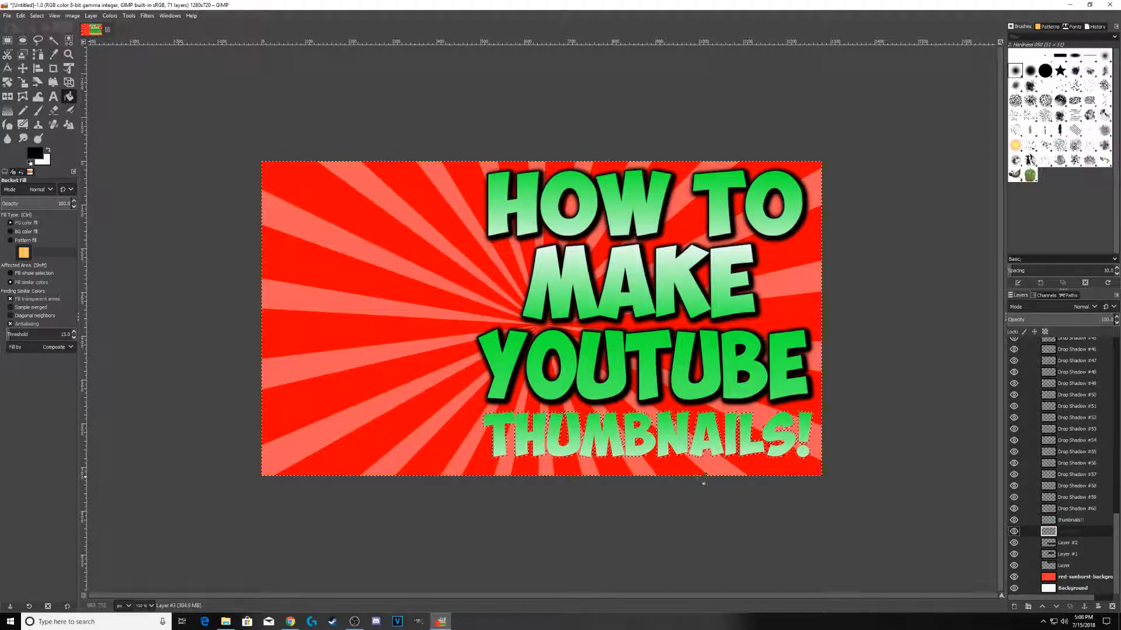
left_click(645, 437)
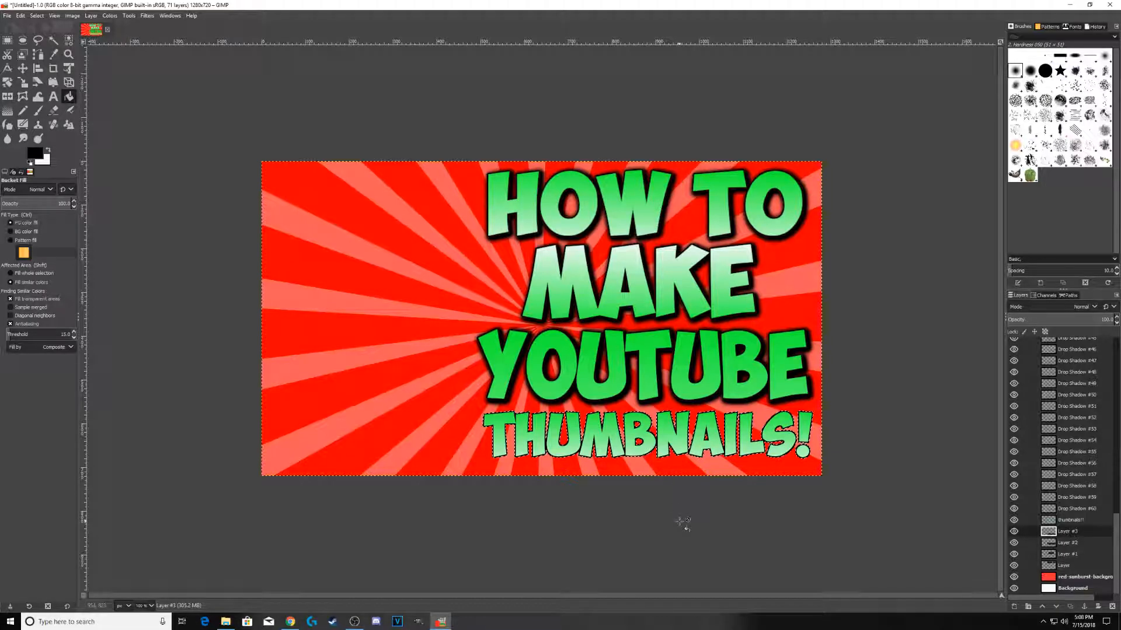
- Repeat the drop shadow 22 times on the black outline layer of "thumbnails!!" and clear the selection
key("ctrl+f")
key("ctrl+f")
key("ctrl+f")
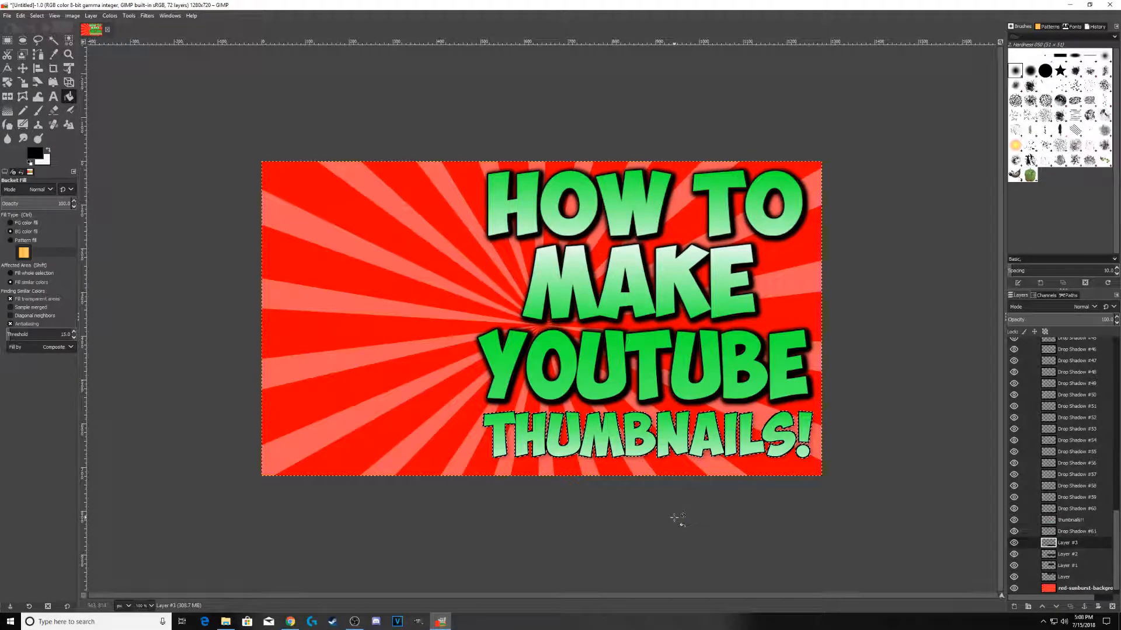
key("ctrl+f")
key("ctrl+f")
key("ctrl+f")
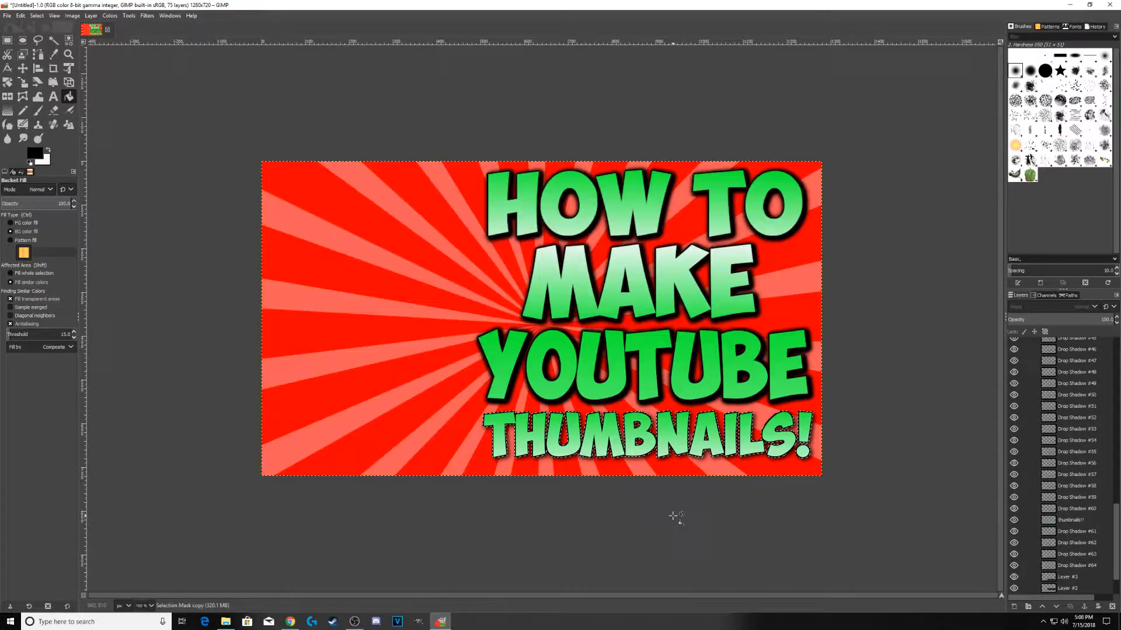
key("ctrl+f")
key("ctrl+f")
key("ctrl+f")
key("ctrl+f")
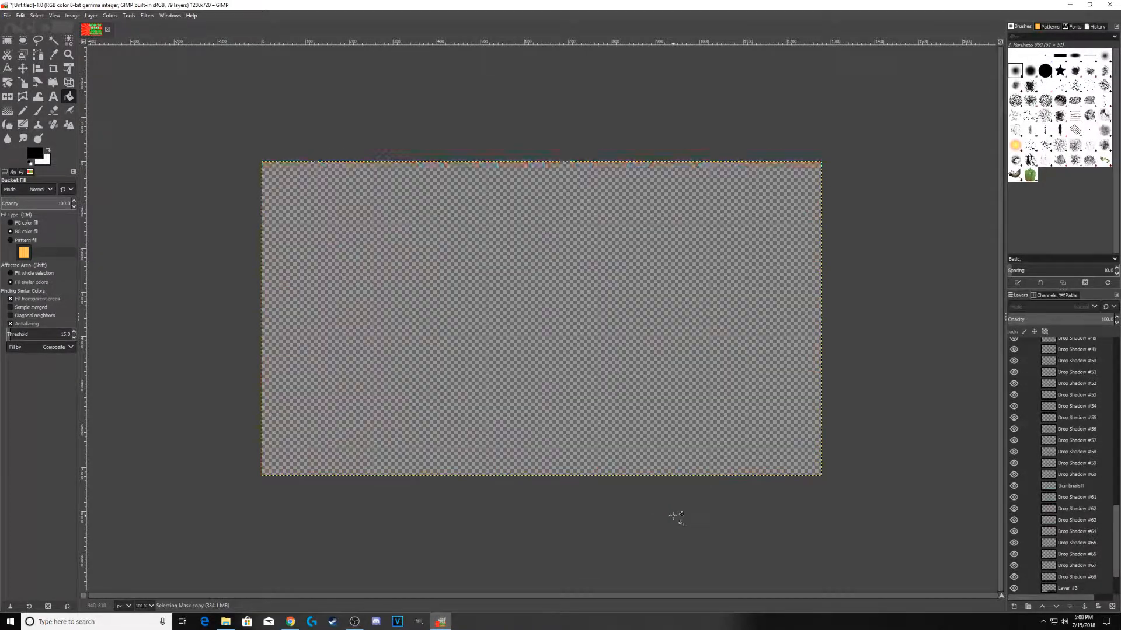
key("ctrl+f")
key("ctrl+f")
key("ctrl+f")
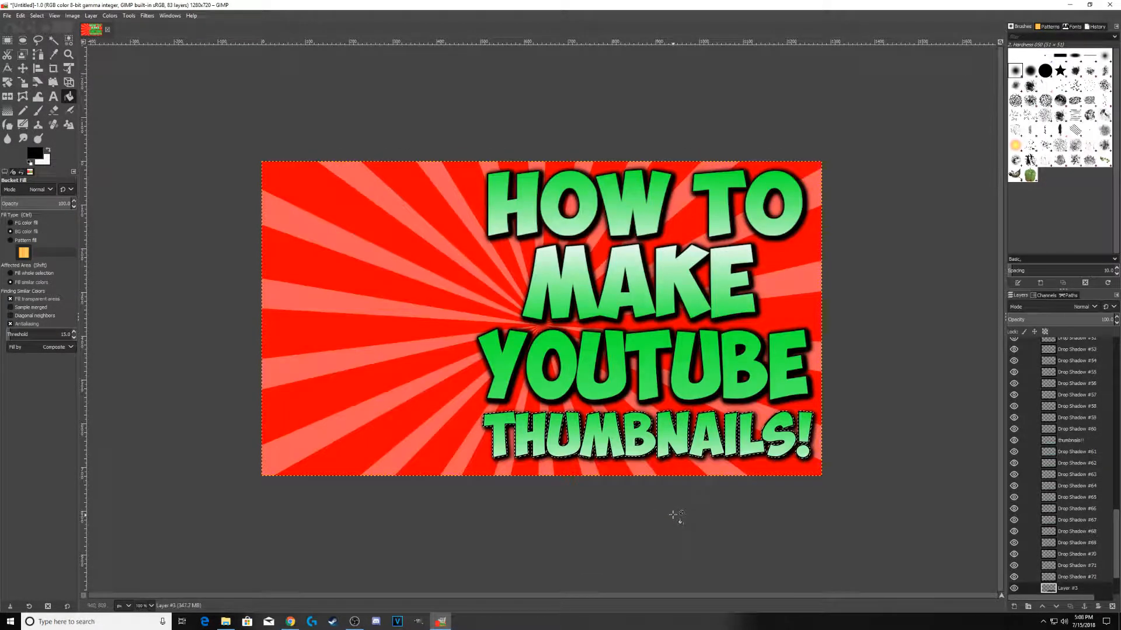
key("ctrl+f")
key("ctrl+f")
key("ctrl+f")
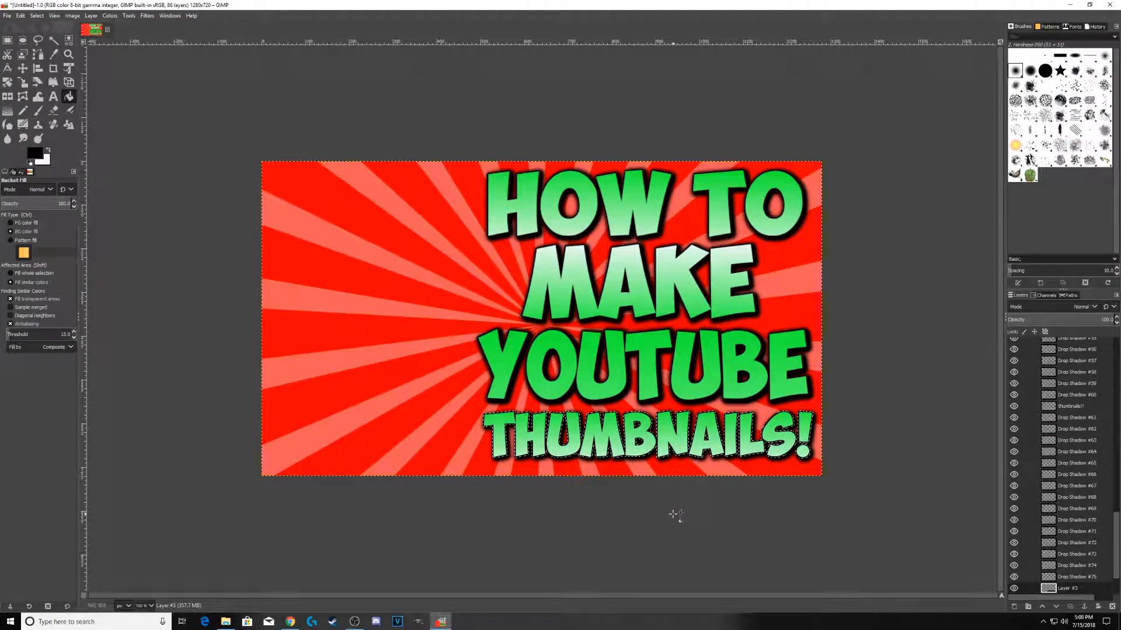
key("ctrl+f")
key("ctrl+f")
key("ctrl+f")
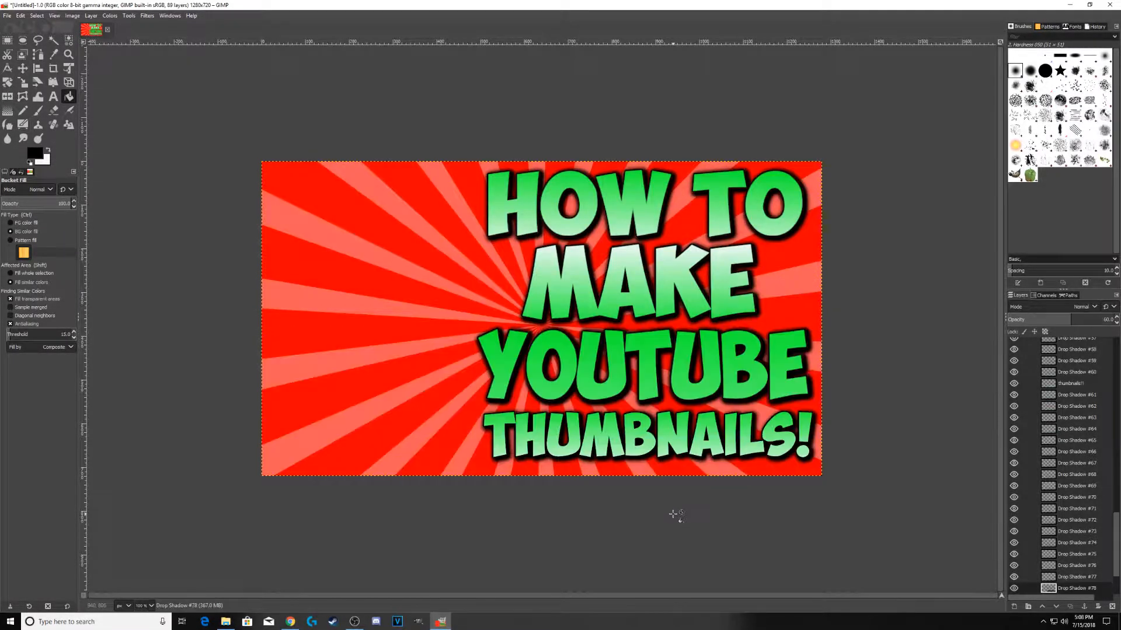
key("ctrl+f")
key("ctrl+f")
key("ctrl+f")
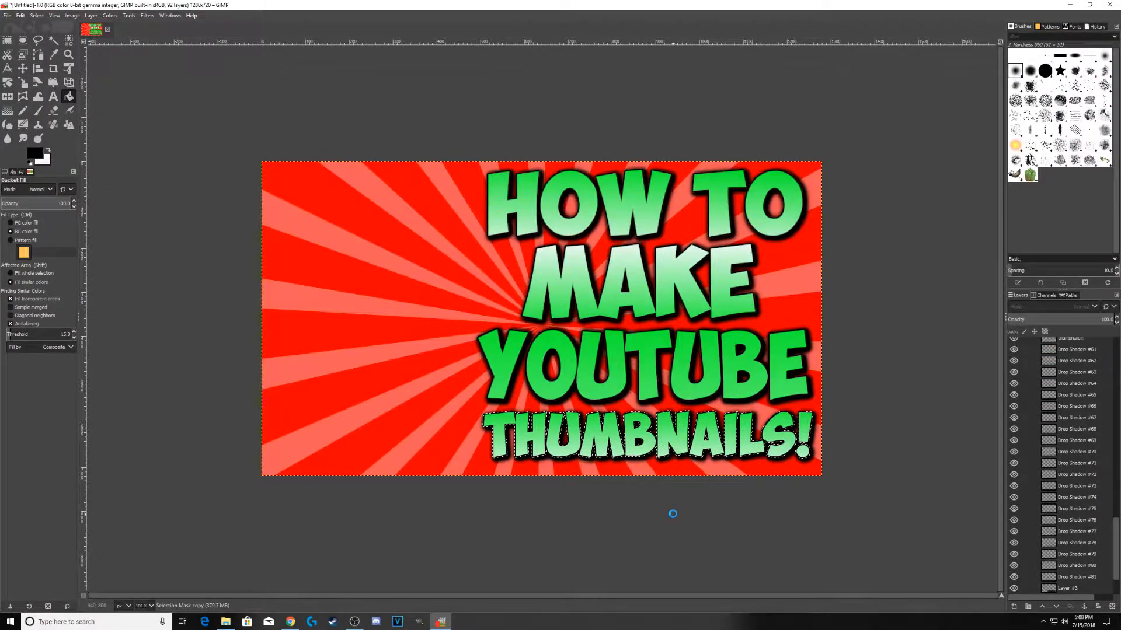
left_click(35, 18)
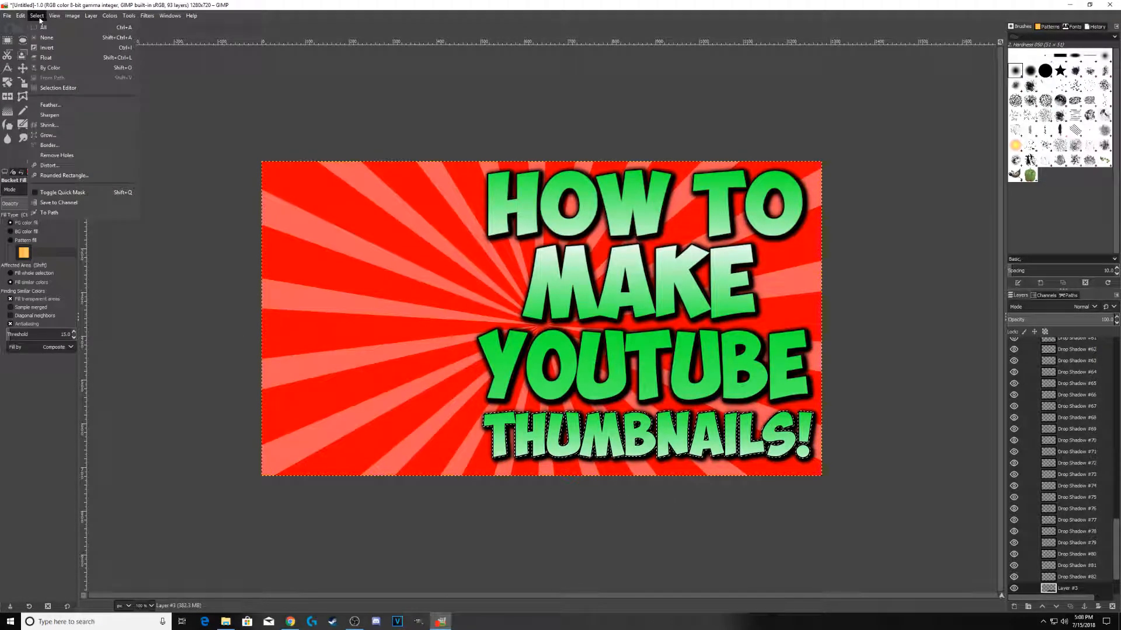
left_click(46, 37)
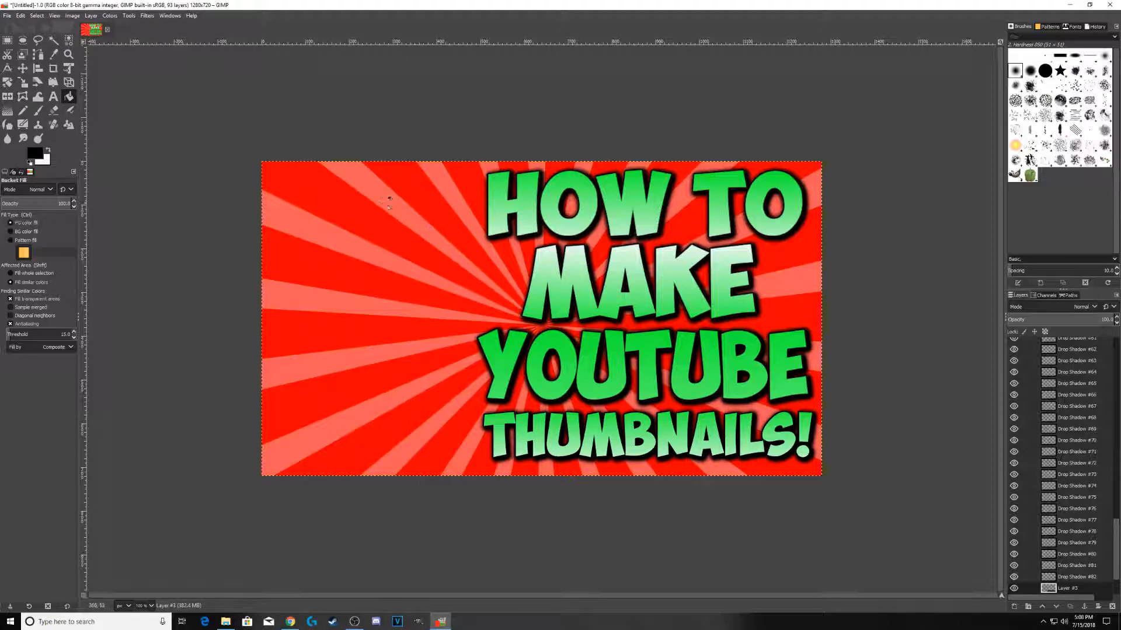
- Look over the sunburst image search in Chrome, select its query text, and return to GIMP
left_click(291, 622)
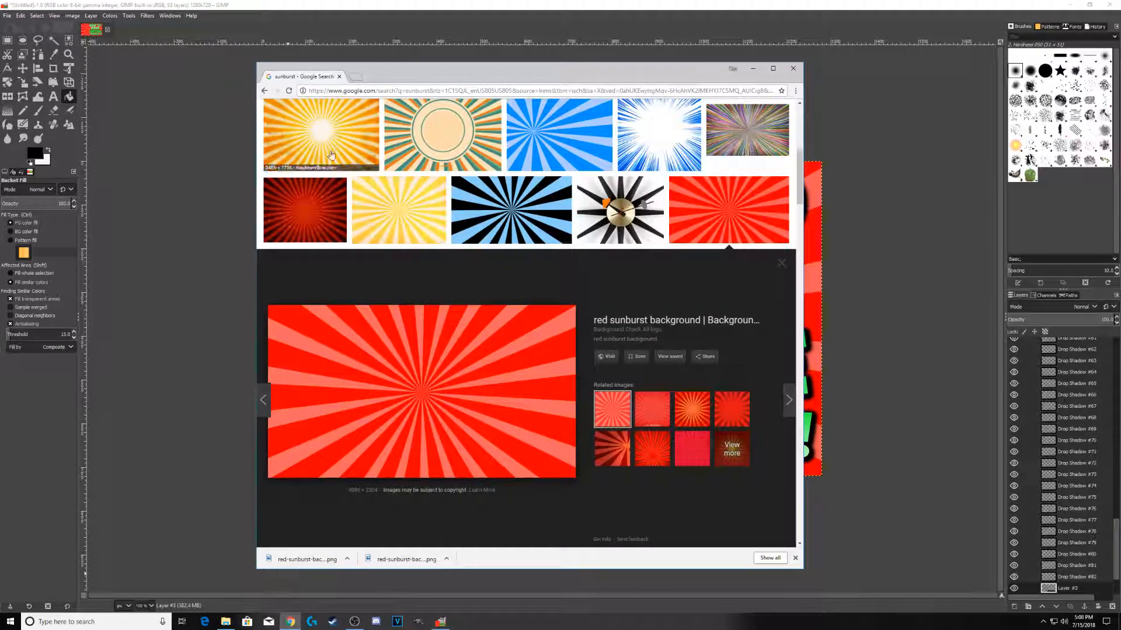
scroll(353, 131, "up", 3)
scroll(353, 134, "up", 3)
double_click(360, 118)
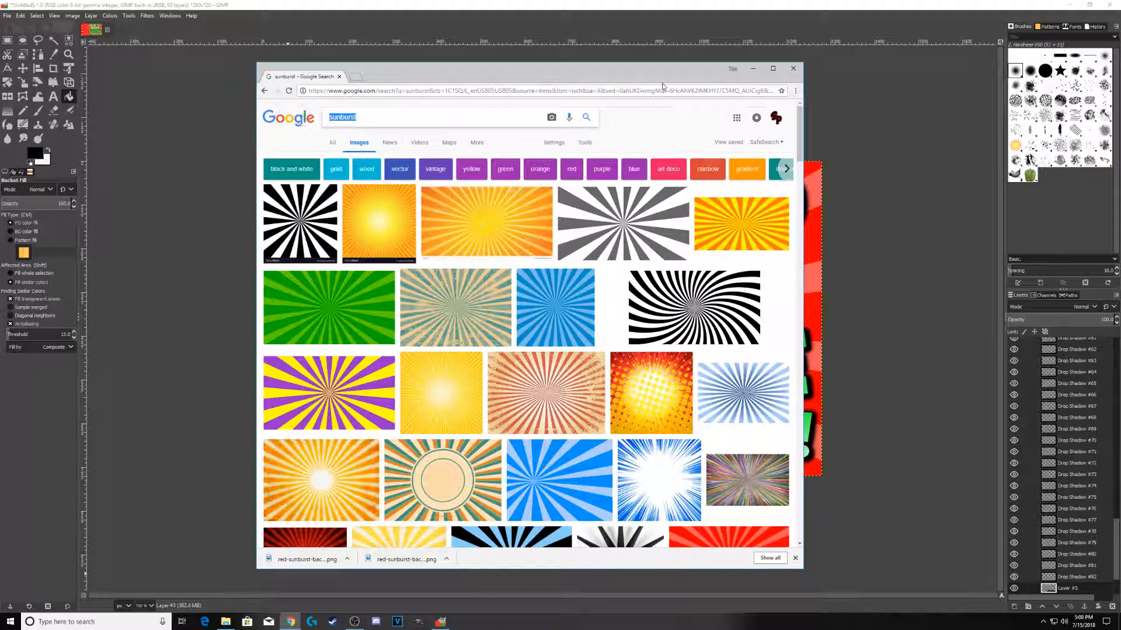
left_click(753, 68)
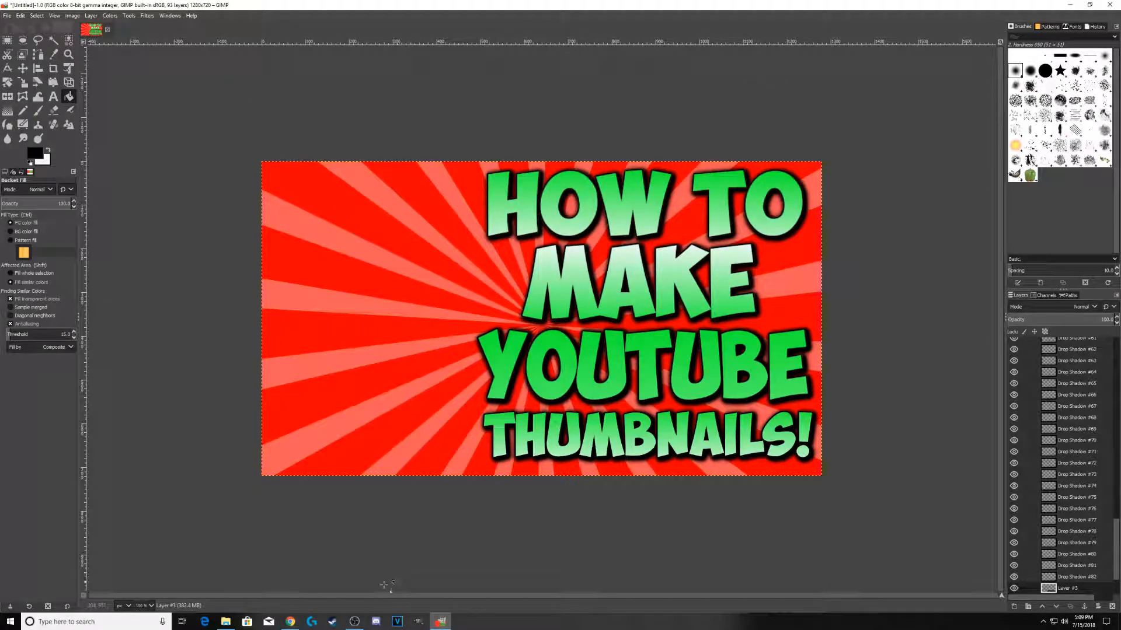
left_click(225, 621)
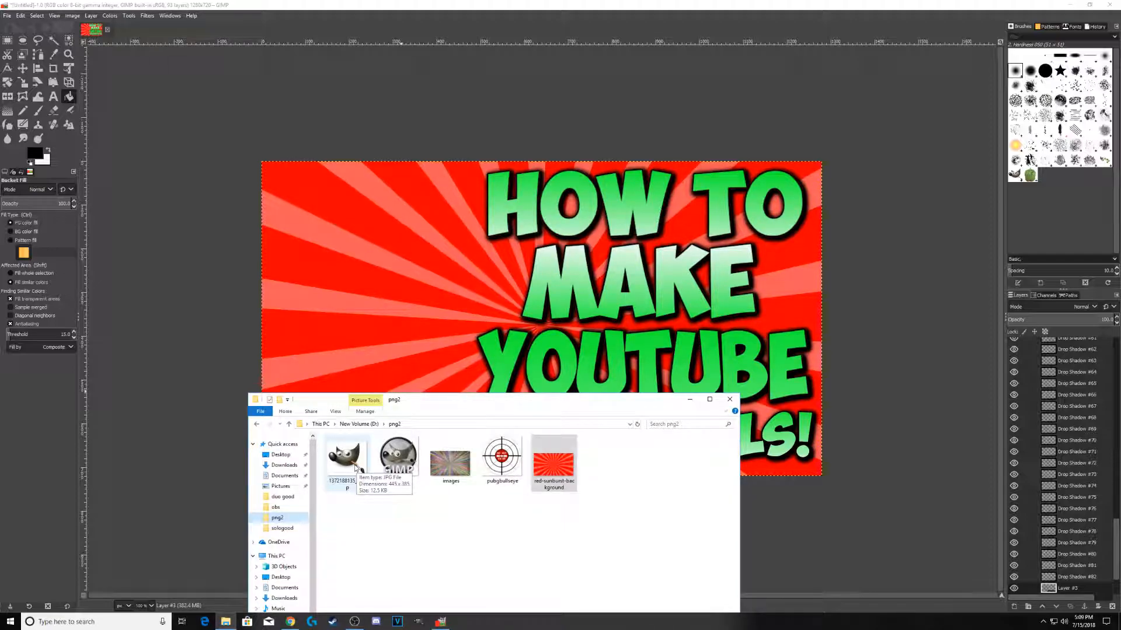
left_click_drag(355, 467, 370, 333)
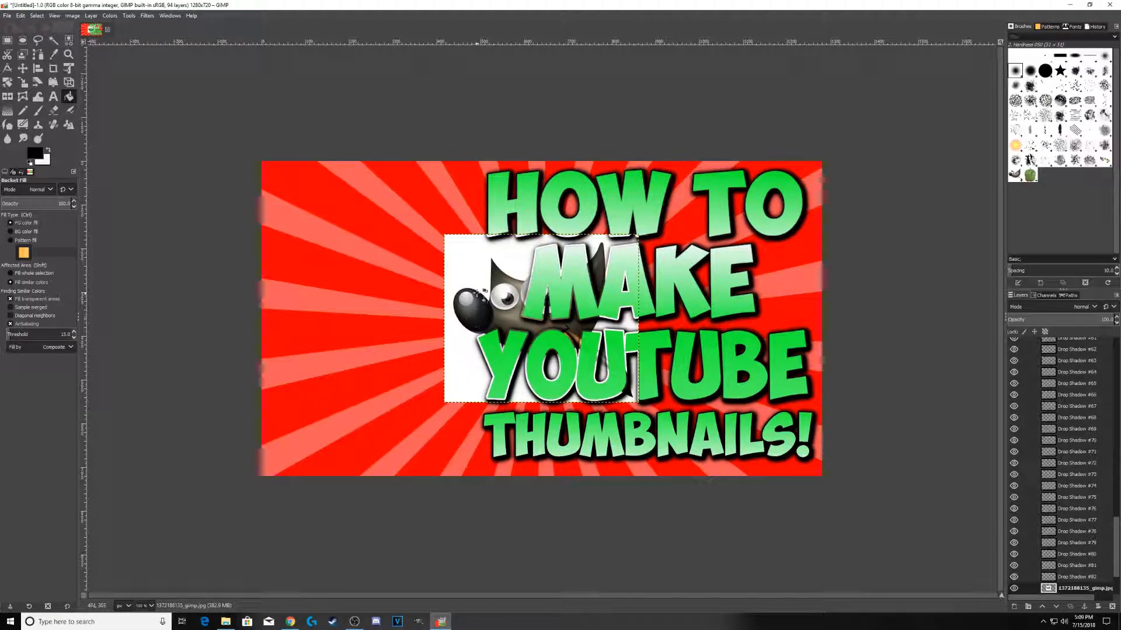
left_click(22, 82)
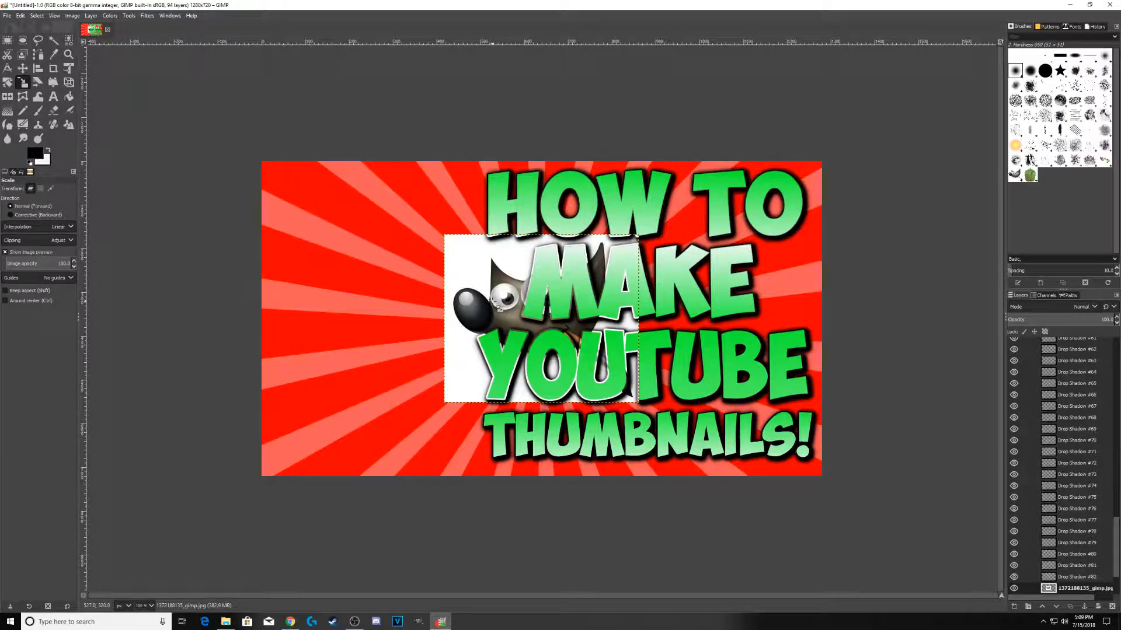
left_click(543, 320)
left_click_drag(543, 320, 379, 293)
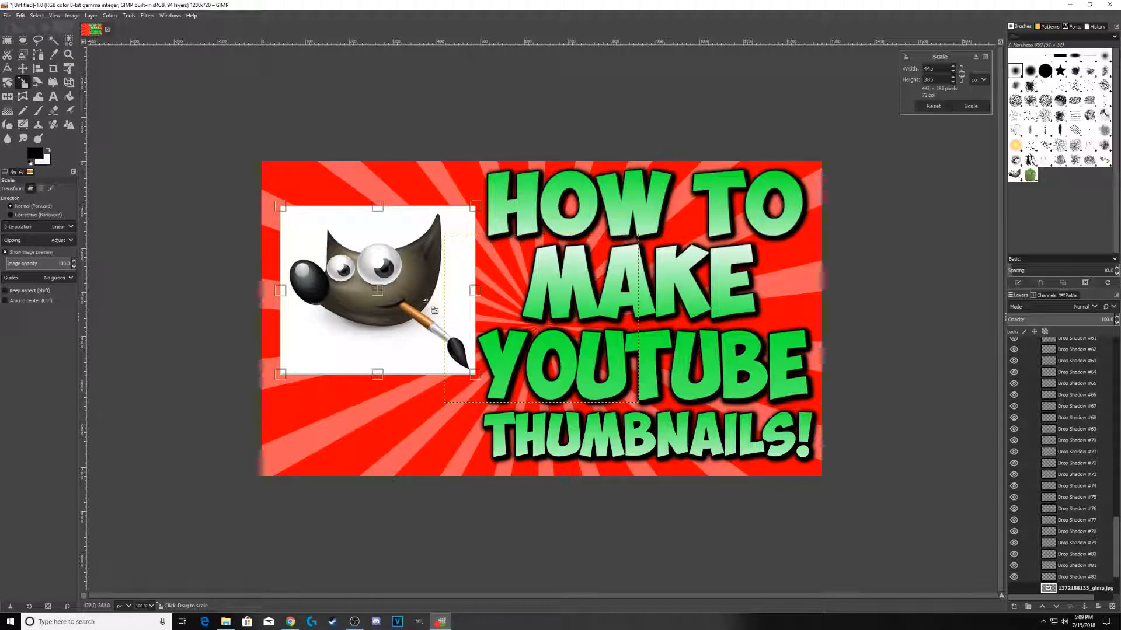
left_click(21, 15)
left_click(35, 27)
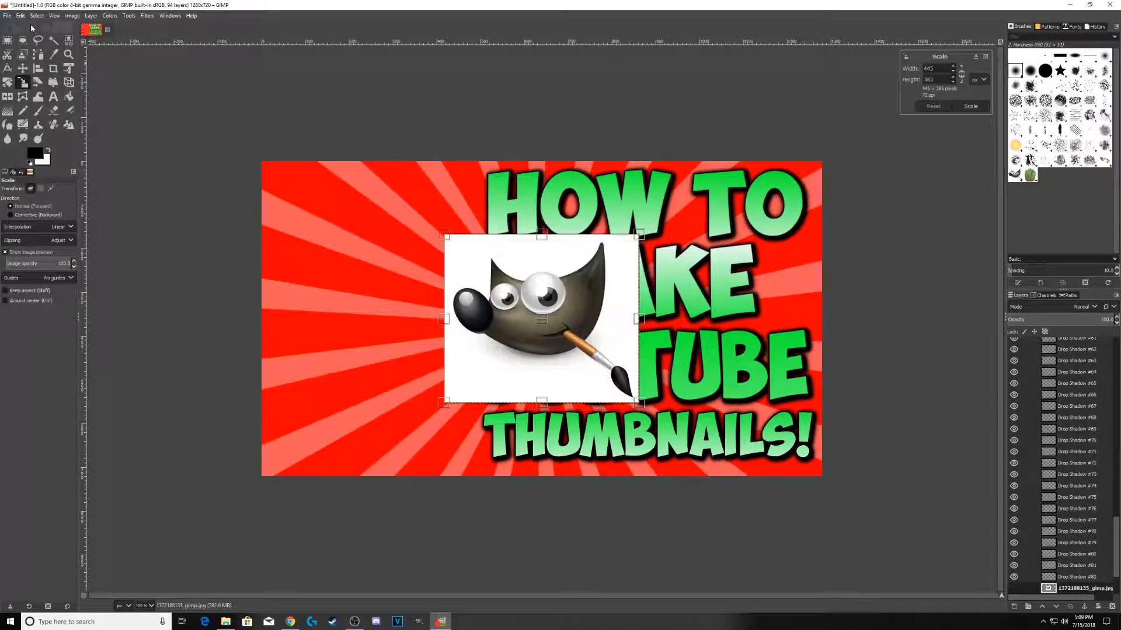
left_click(21, 15)
left_click(31, 28)
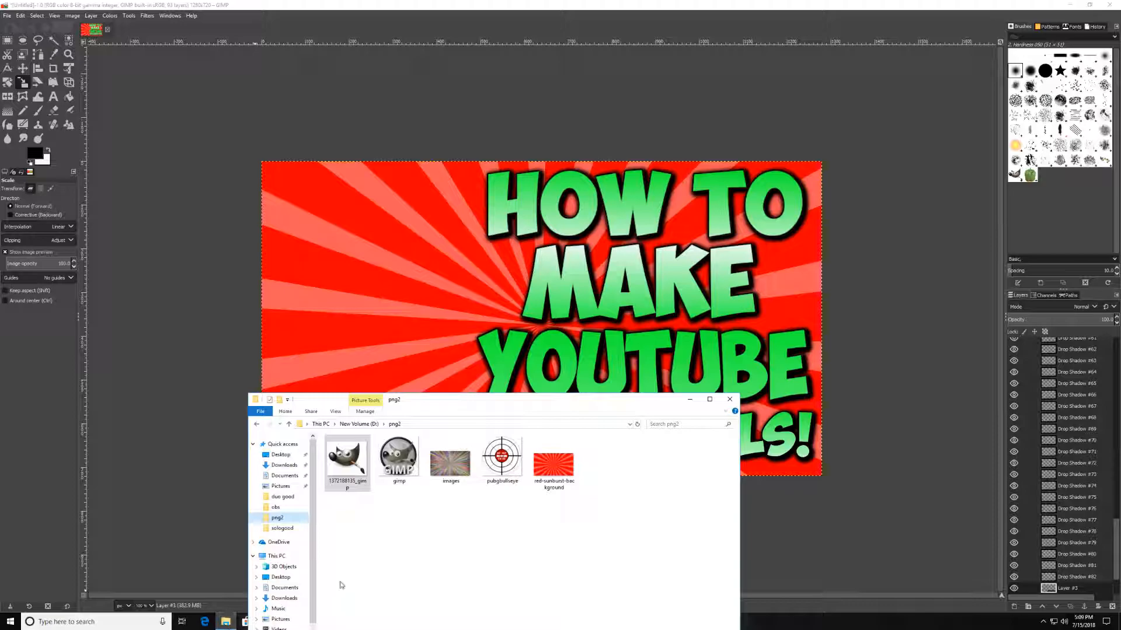
- Add the gimp image from the png2 folder as a new layer and shrink it to about 373 × 564 px beside the title
left_click_drag(399, 472, 374, 340)
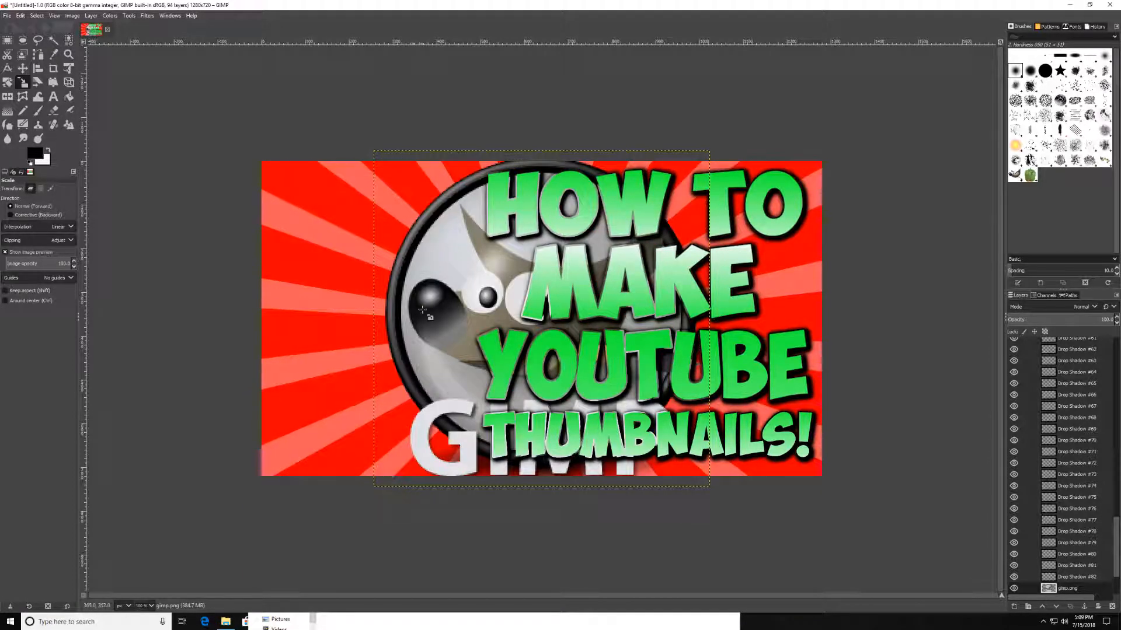
left_click(523, 415)
left_click_drag(727, 157, 554, 246)
left_click_drag(454, 360, 357, 352)
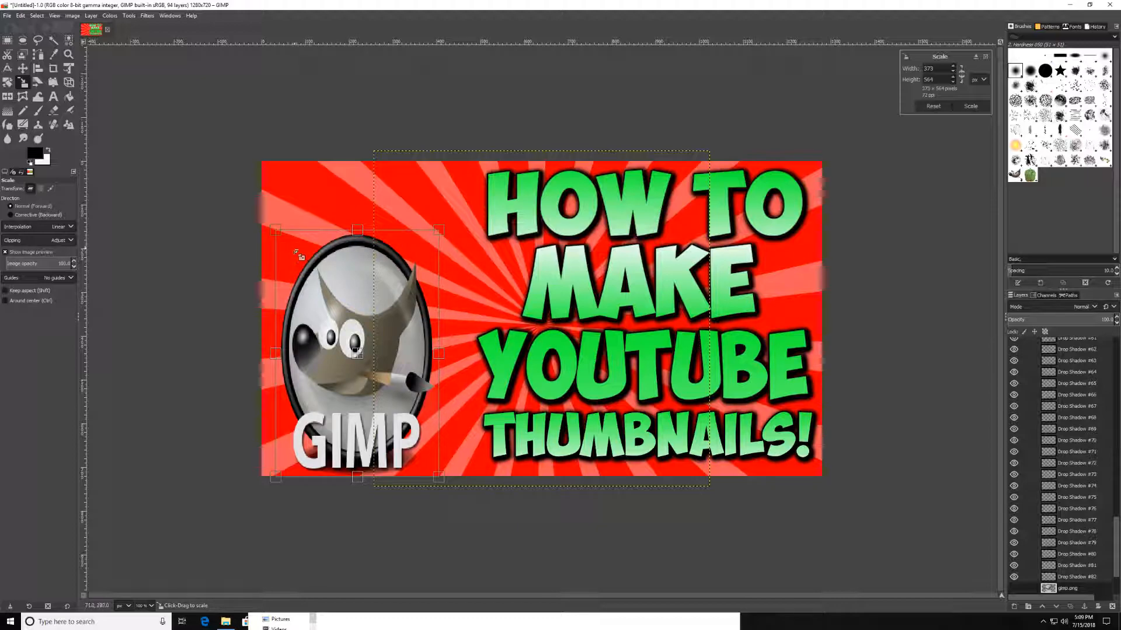
- Rescale the GIMP logo to about 515 × 465 px so it fills the lower area beside the title, and apply the scaling
left_click_drag(371, 362, 362, 363)
left_click_drag(409, 232, 474, 289)
left_click_drag(276, 390, 270, 389)
mouse_move(374, 482)
left_mouse_down()
mouse_move(387, 493)
mouse_move(378, 484)
left_mouse_up()
left_click_drag(480, 288, 487, 290)
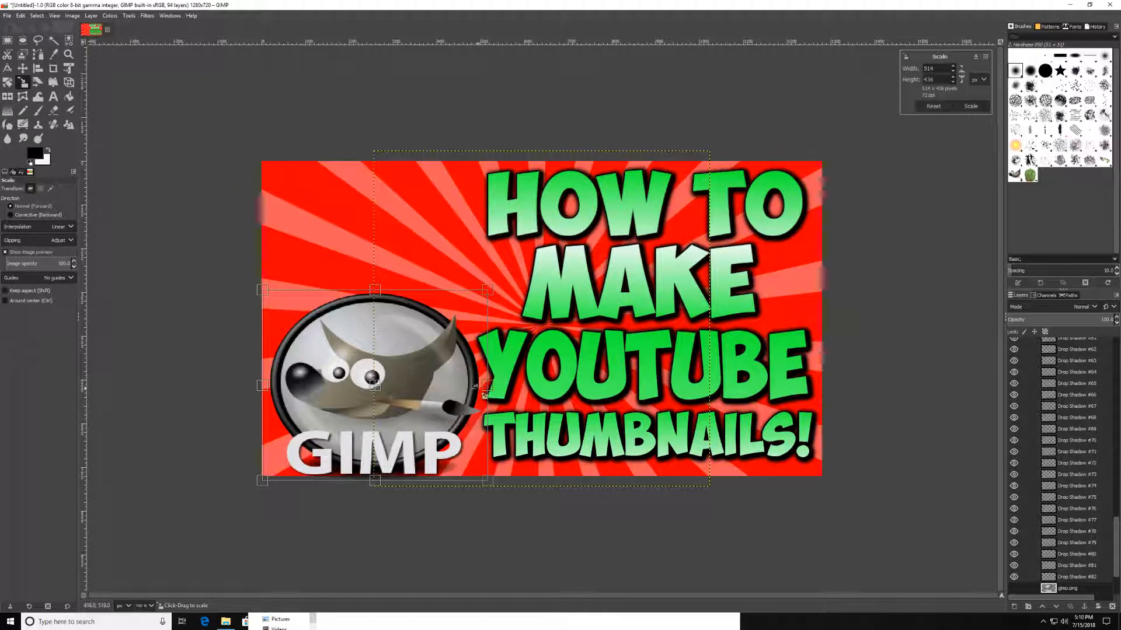
left_click_drag(372, 300, 376, 287)
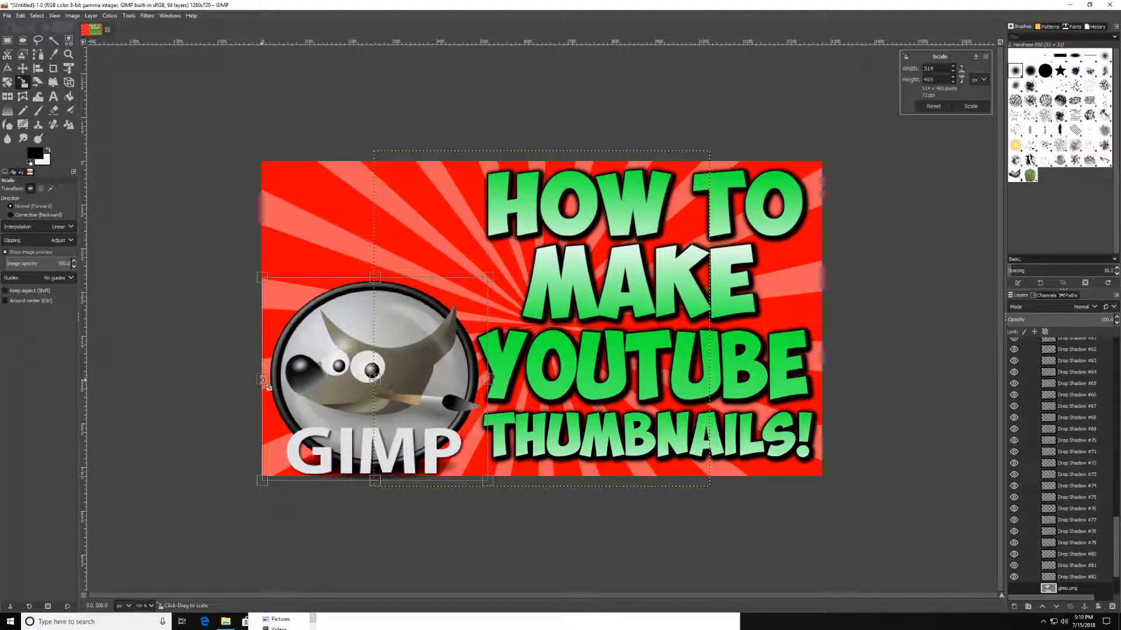
left_click_drag(262, 379, 258, 380)
left_click(970, 105)
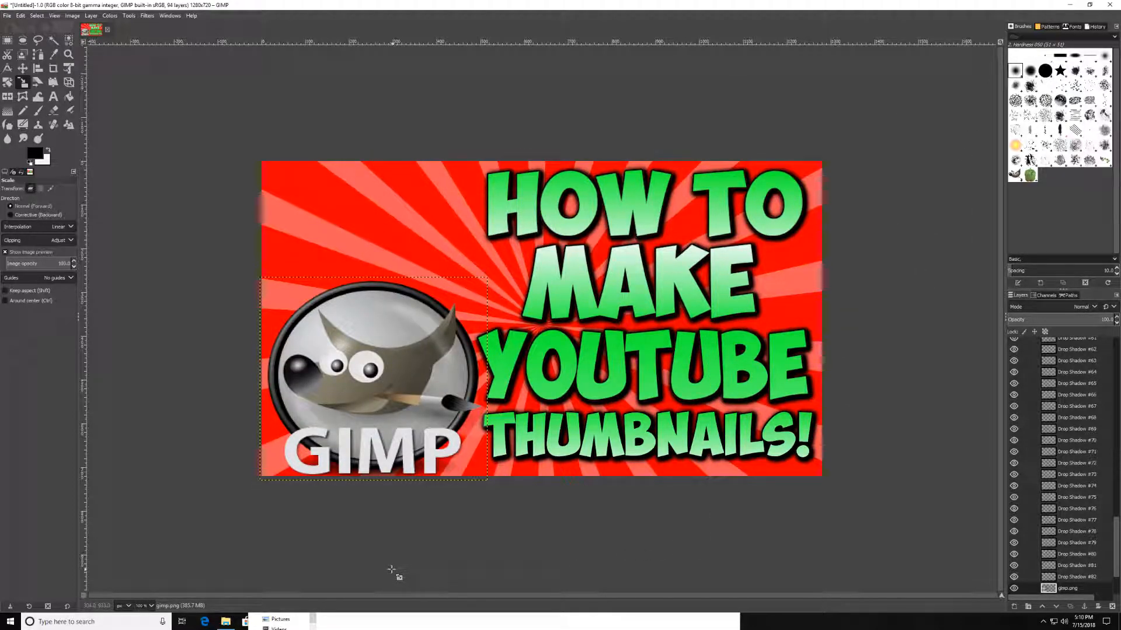
- Add the text "for free!!" in black in the empty area above the GIMP logo
left_click(53, 97)
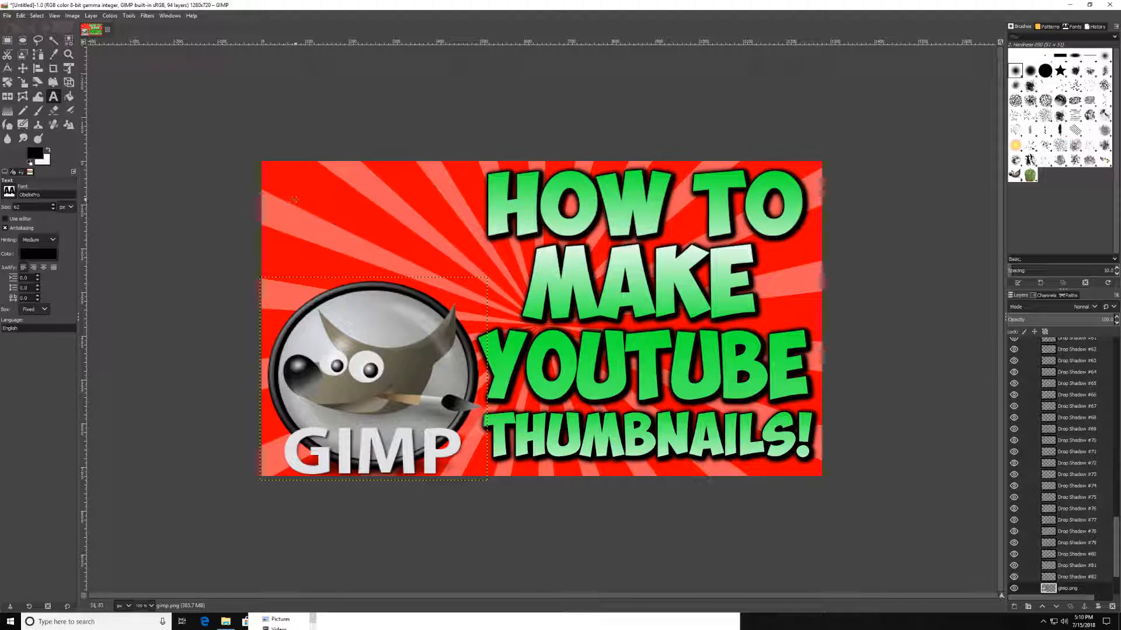
left_click_drag(273, 176, 462, 256)
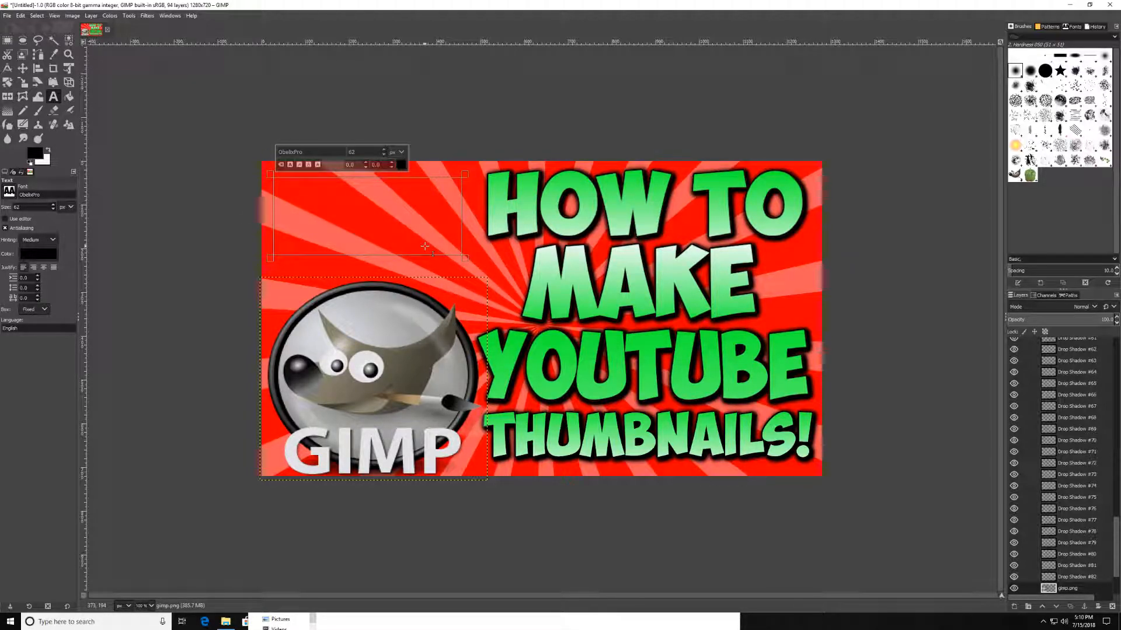
type("for free")
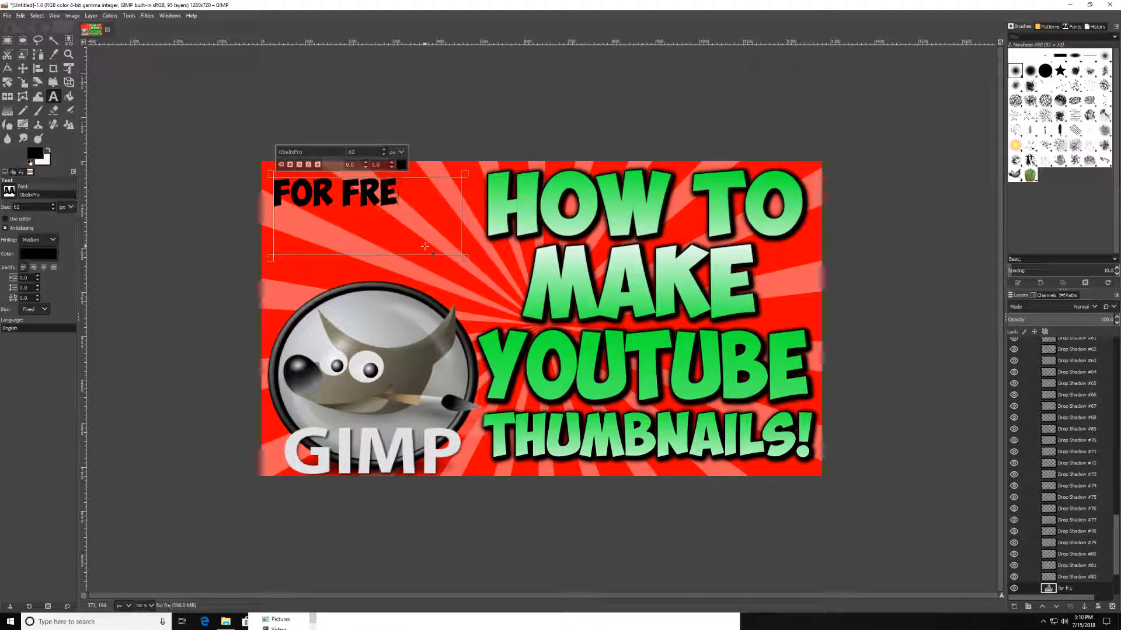
type("!!")
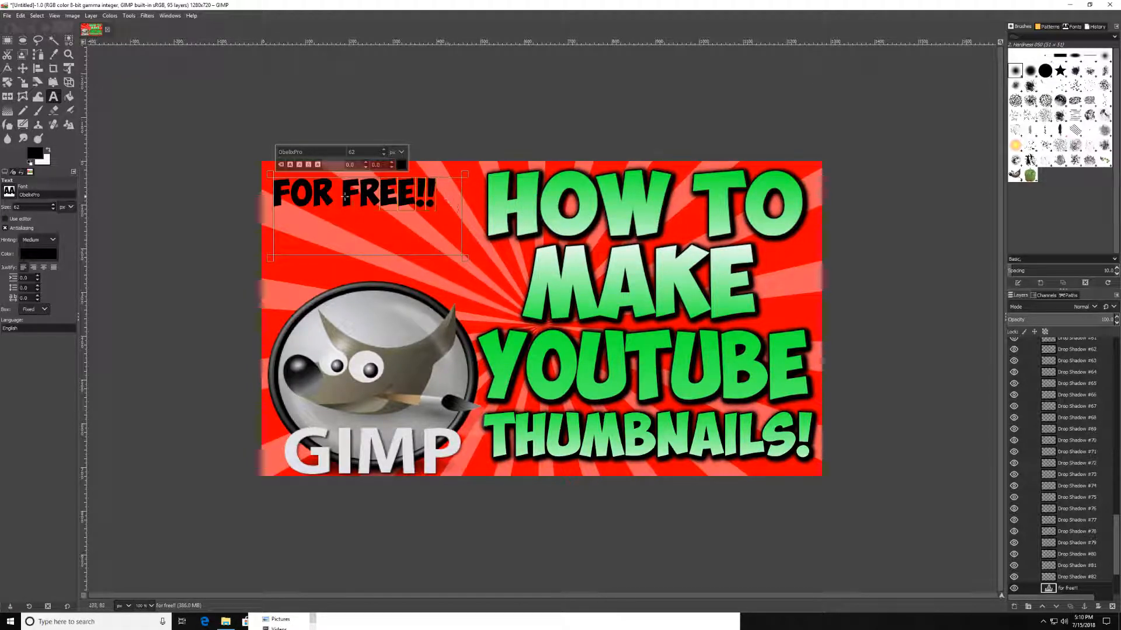
- Enlarge the whole "for free!!" text to 71 px and shrink its text box to fit the single line
key("ctrl+a")
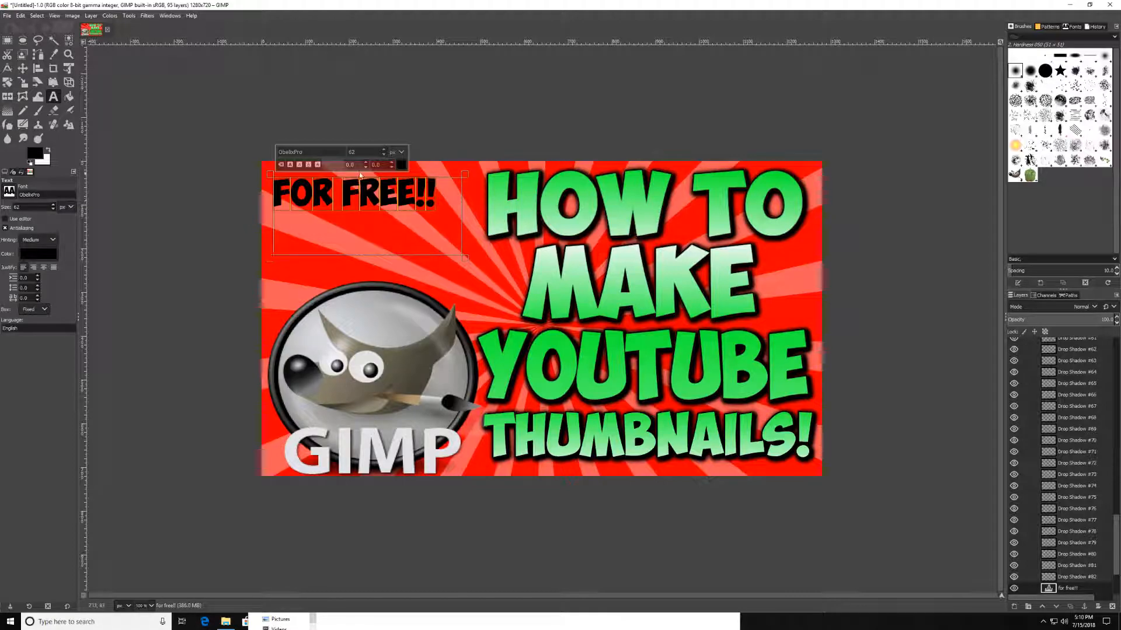
left_click(384, 151)
left_click(384, 152)
left_click(383, 151)
left_click(383, 151)
left_click(384, 152)
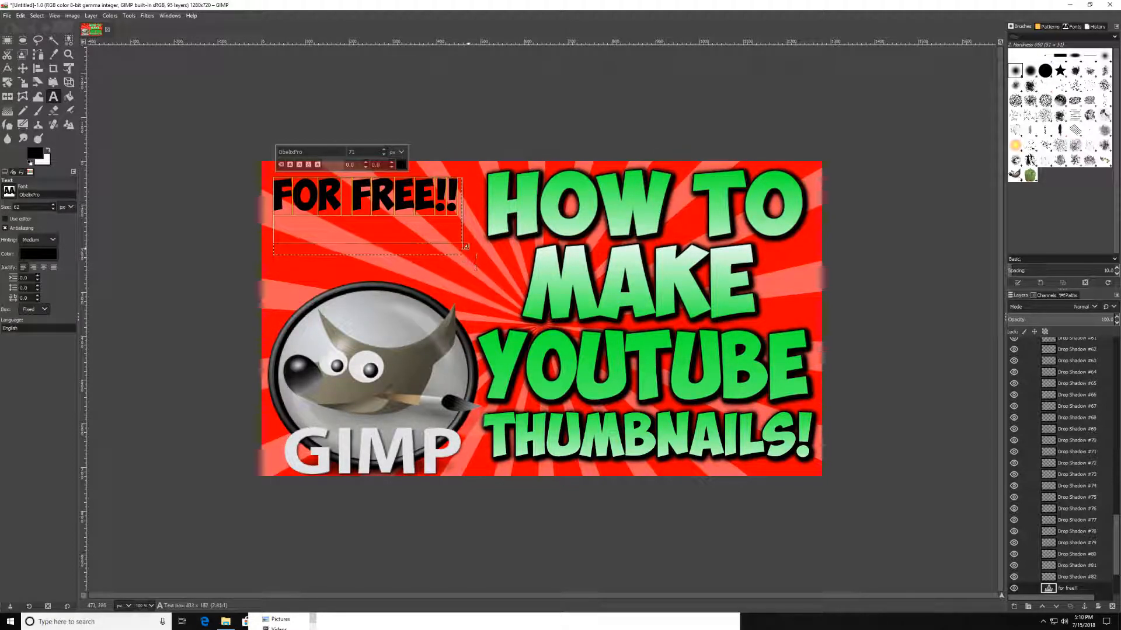
left_click_drag(464, 219, 465, 220)
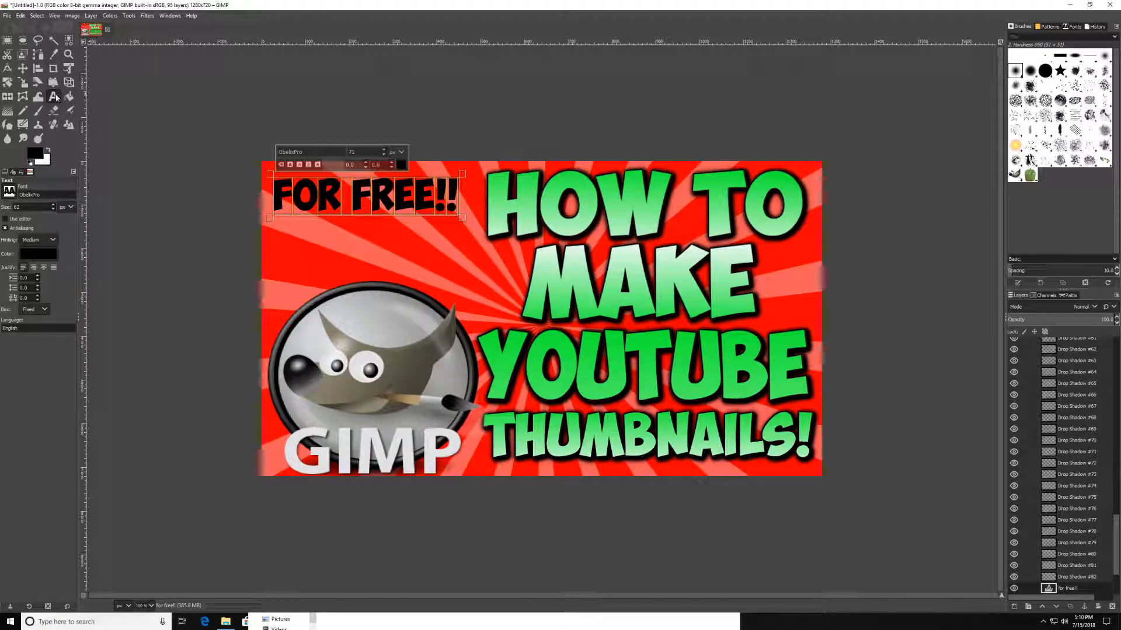
- Stretch the "for free!!" layer to about 432 × 249 px with the Scale tool so it reaches down to the logo
left_click(22, 82)
left_click(361, 193)
left_click_drag(278, 206, 275, 206)
left_click_drag(367, 214, 382, 285)
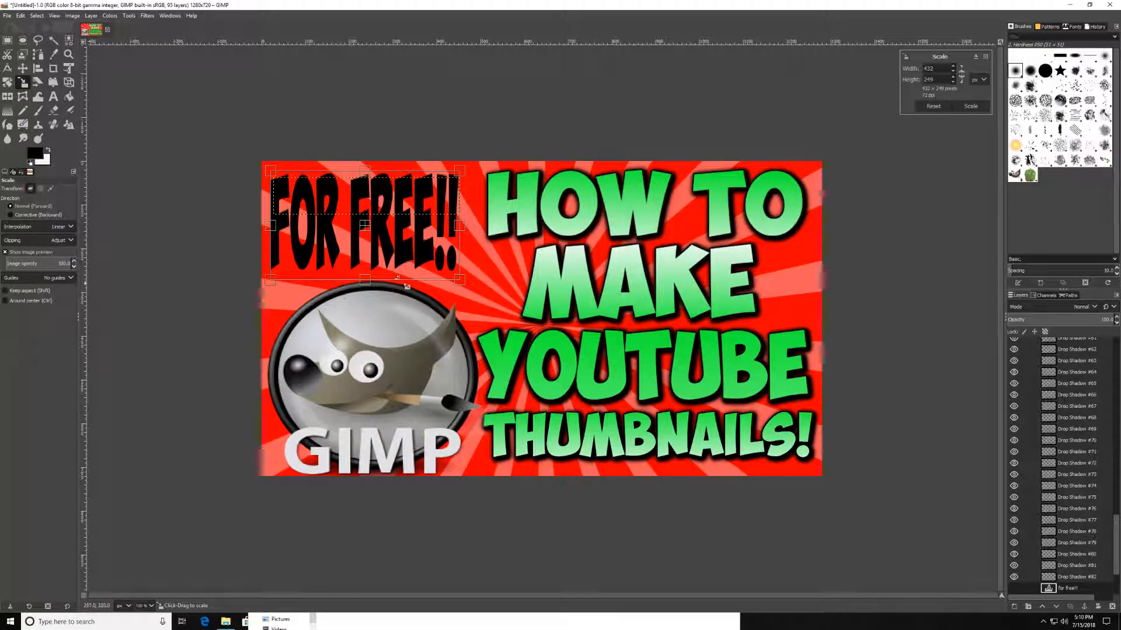
left_click(970, 109)
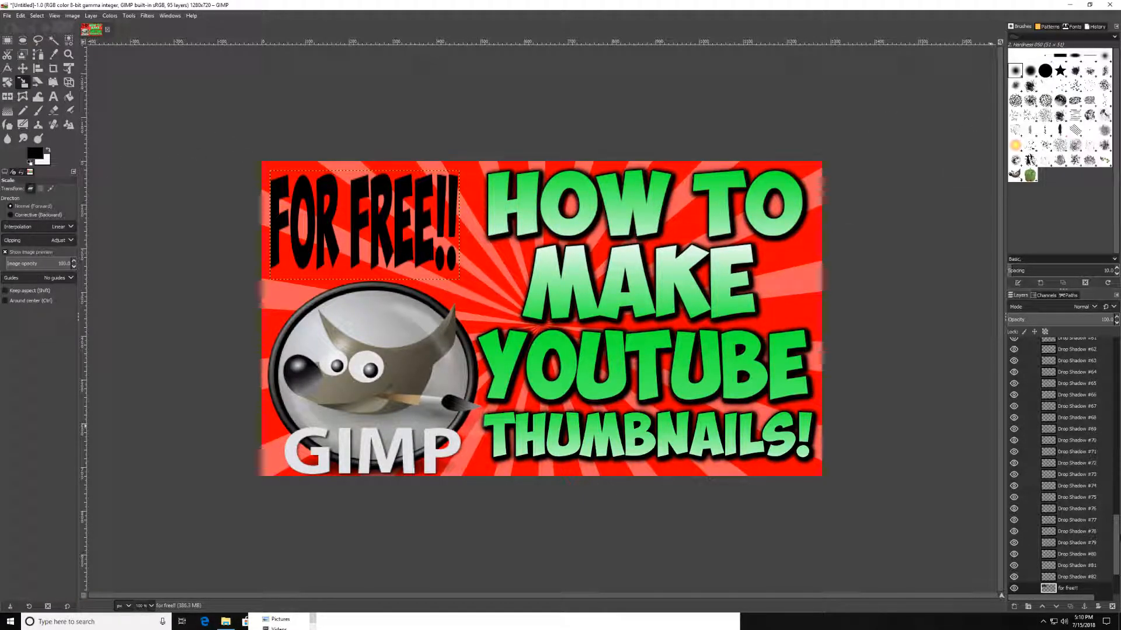
- Select the "for free!!" lettering by its alpha and fill it with a top-to-bottom gradient from blue (0e1cf0) to white
scroll(1116, 542, "down", 3)
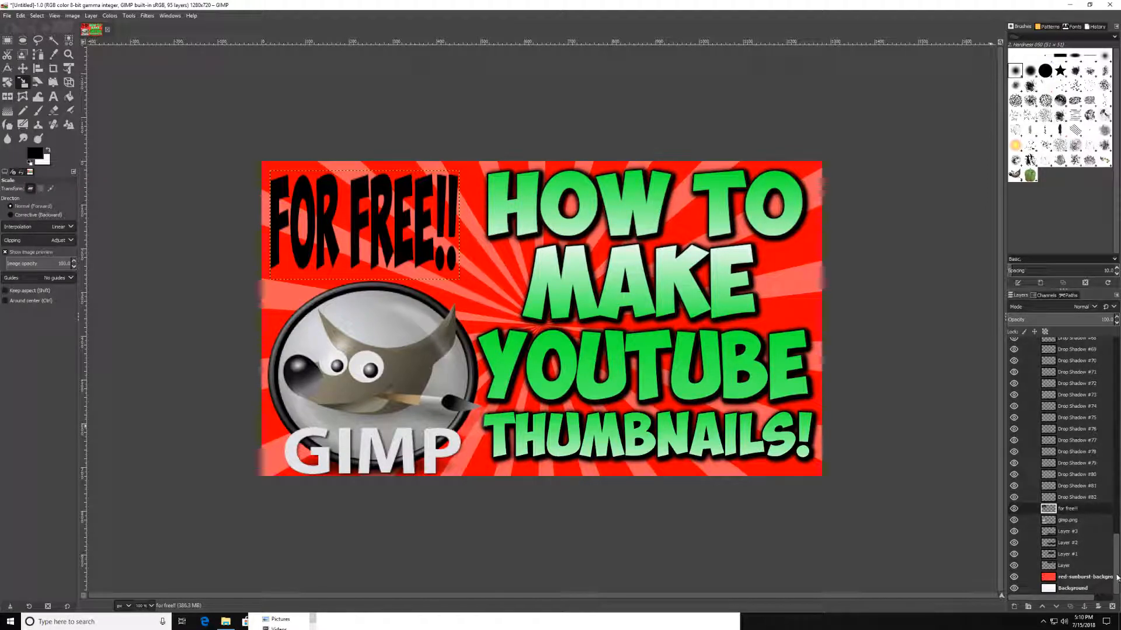
right_click(1069, 509)
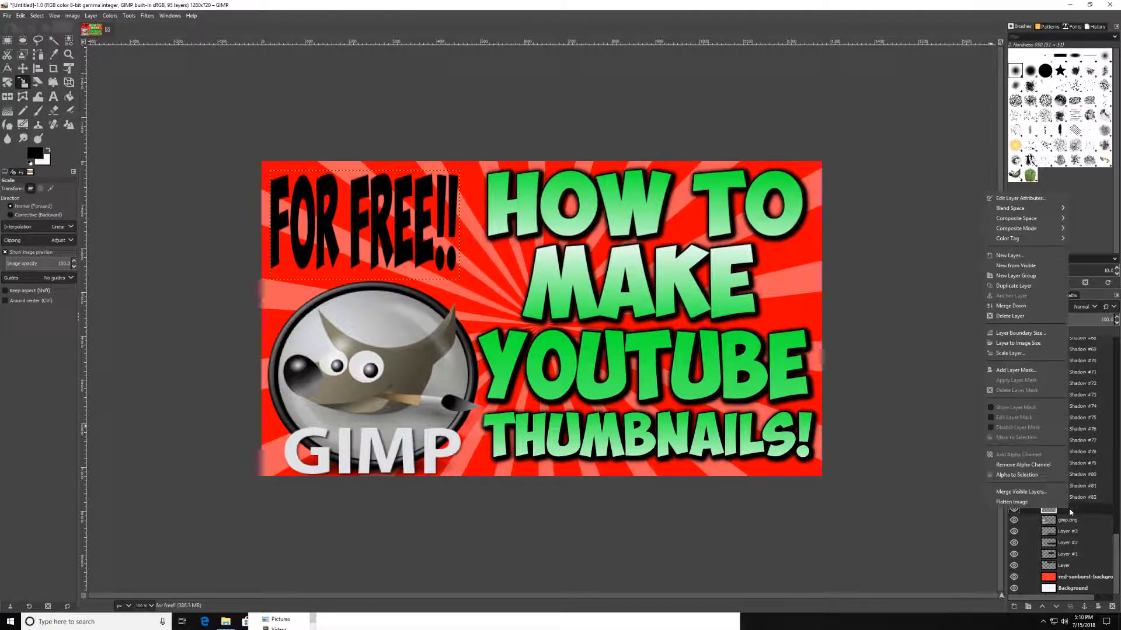
left_click(1038, 477)
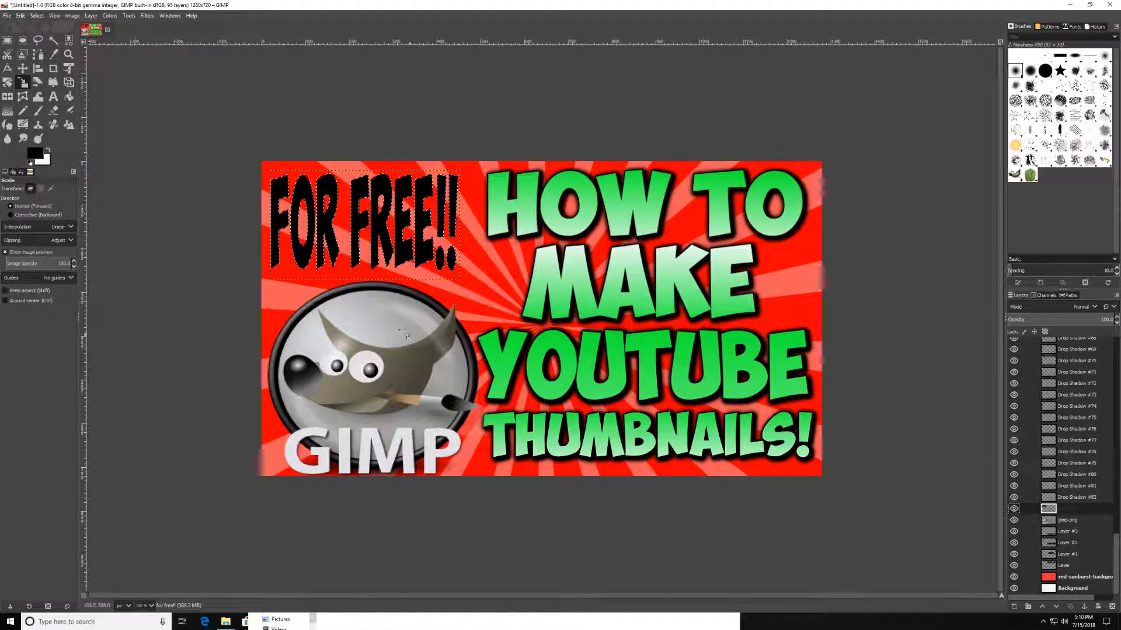
left_click(8, 110)
left_click(36, 156)
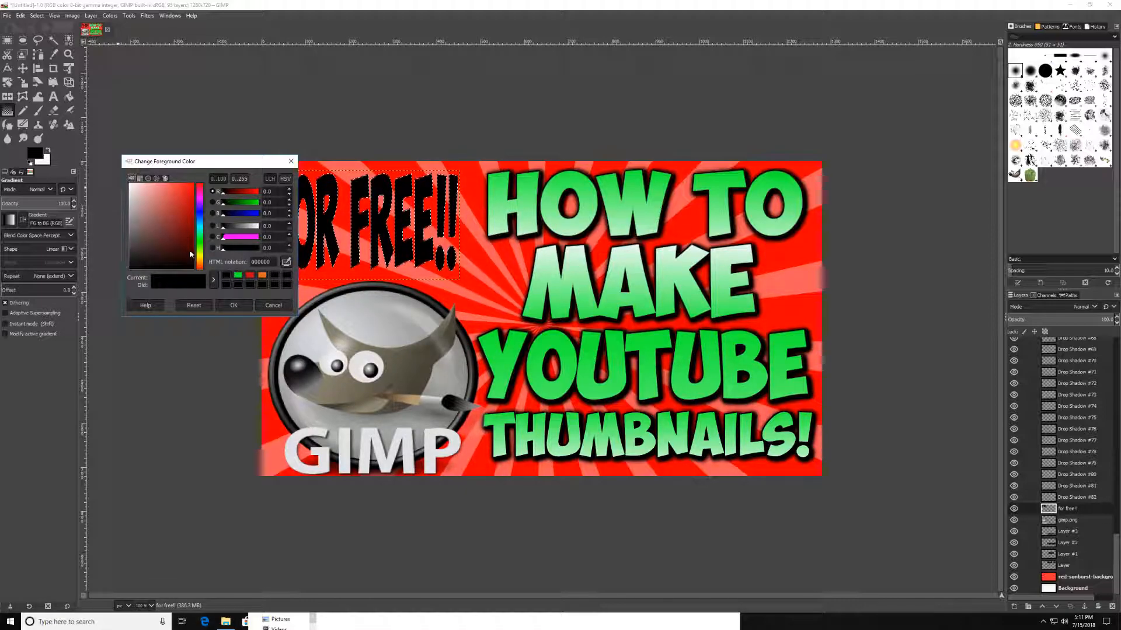
left_click(201, 211)
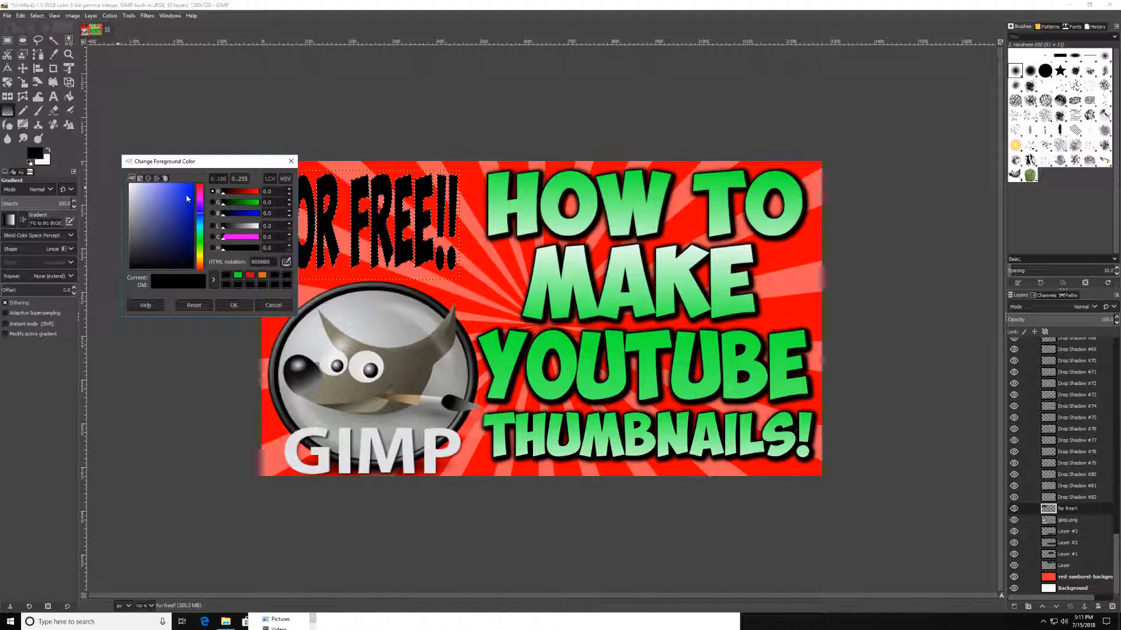
left_click(191, 192)
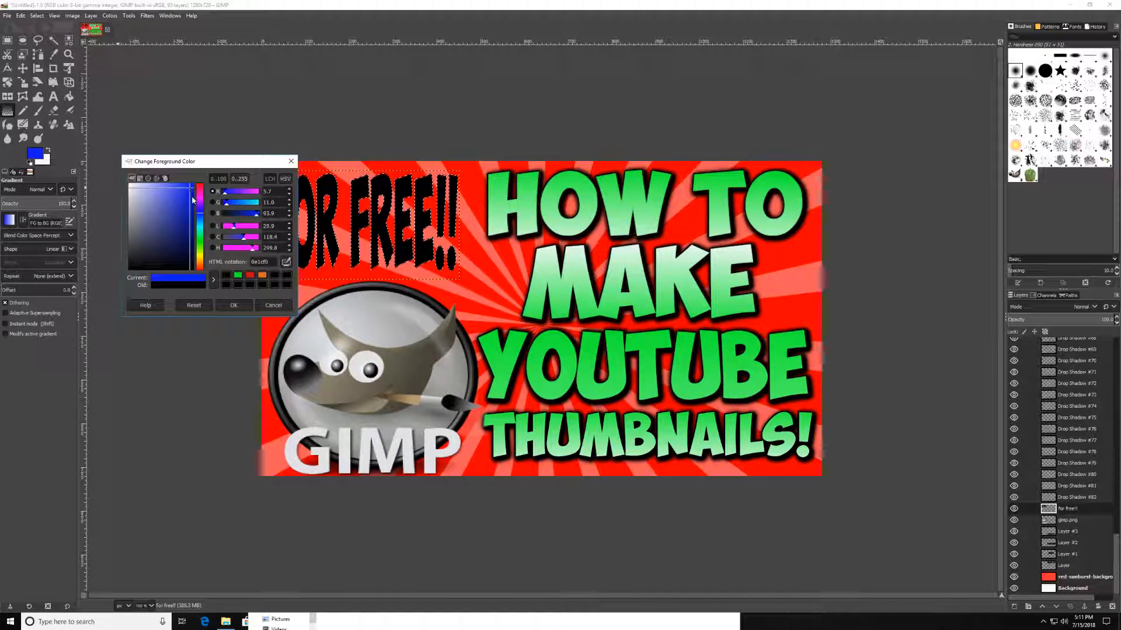
left_click(233, 305)
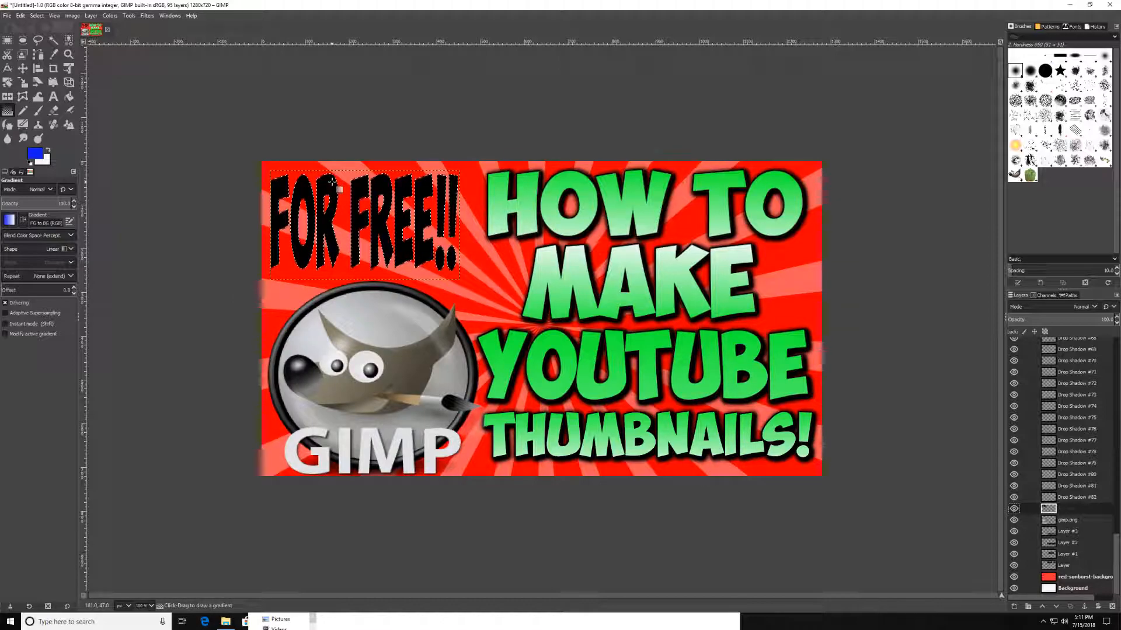
left_click_drag(349, 176, 344, 291)
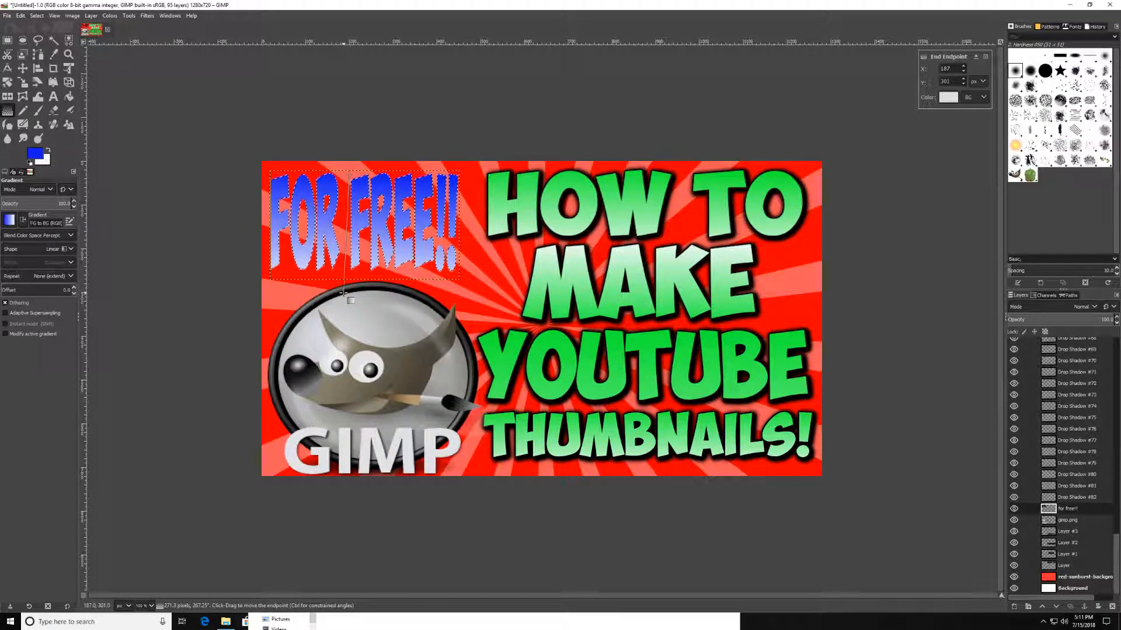
- Set the foreground color to black for Bucket Fill and grow the "for free!!" lettering selection by 5 px
left_click(70, 97)
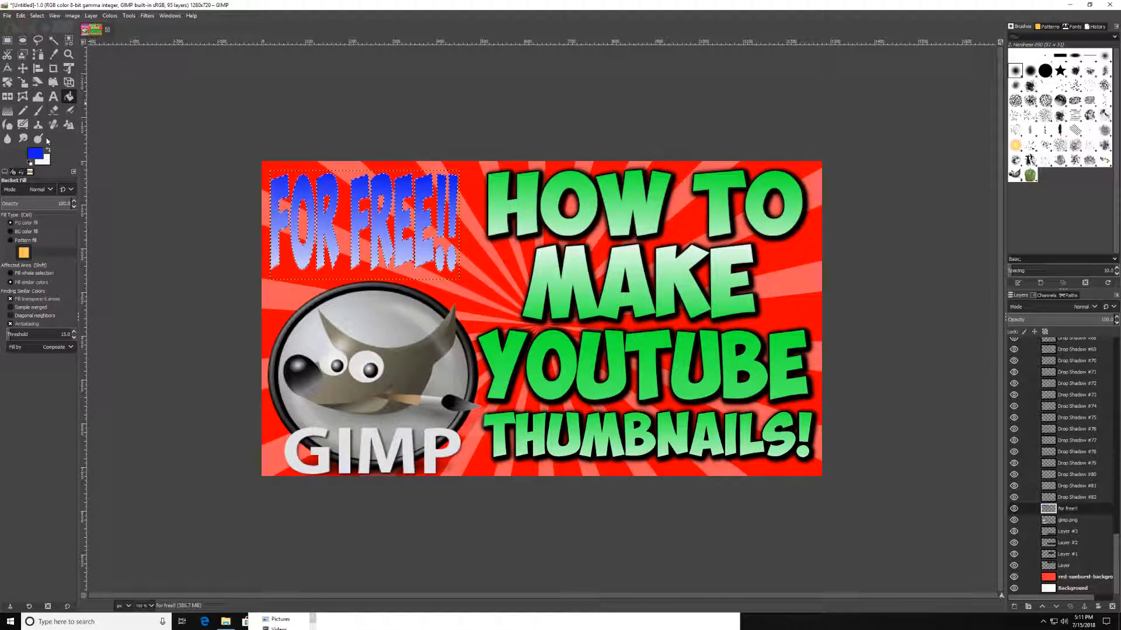
left_click(38, 156)
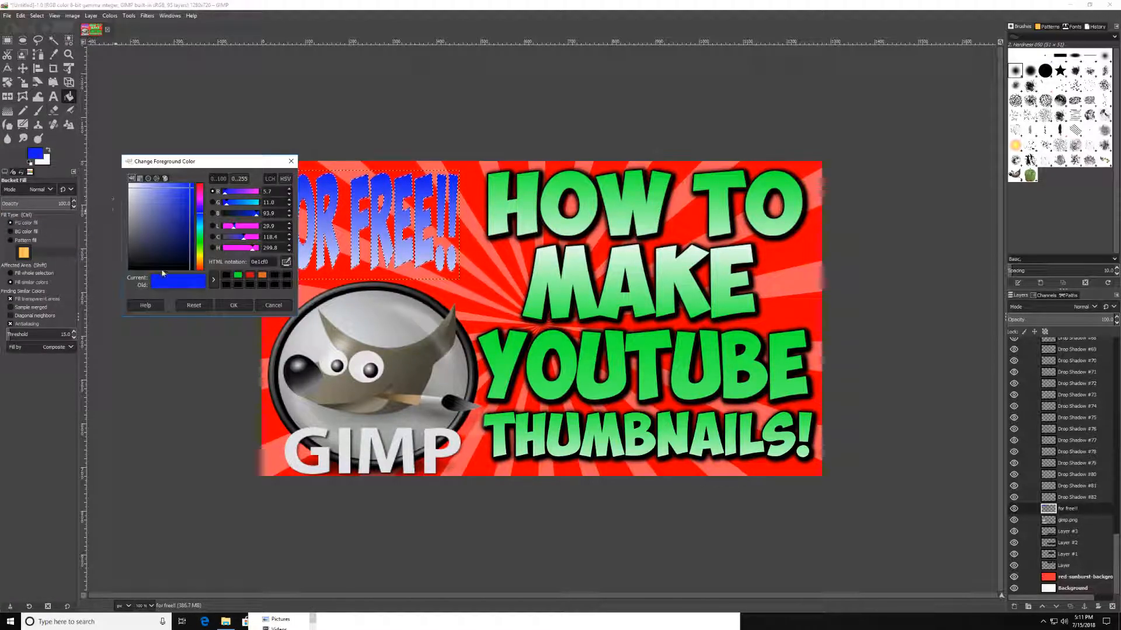
left_click(226, 277)
left_click(236, 306)
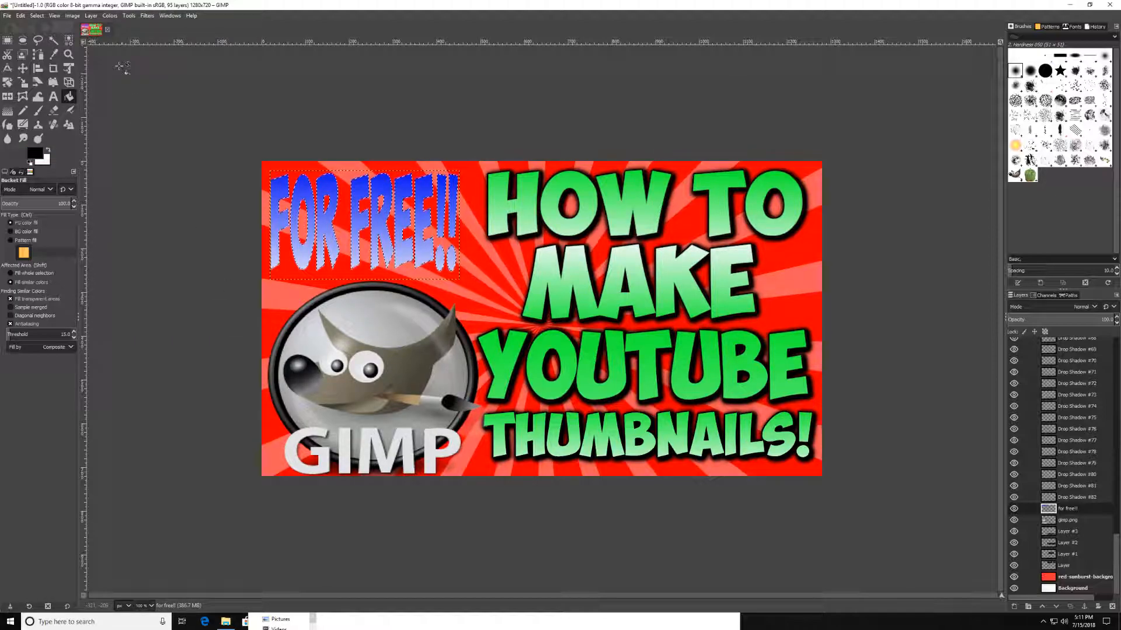
left_click(36, 16)
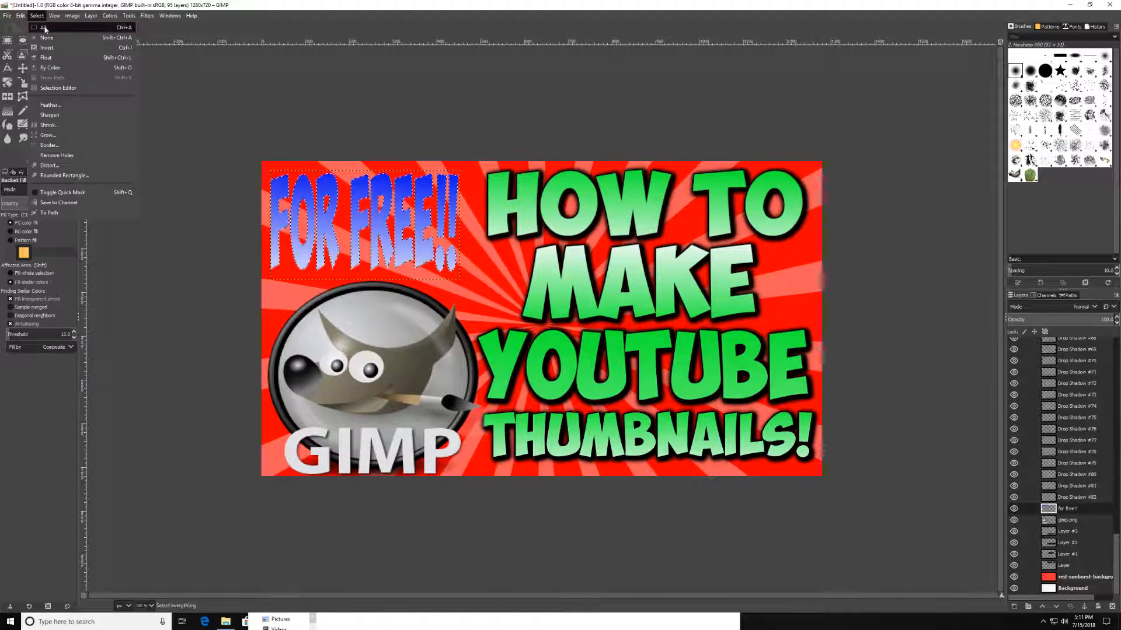
left_click(68, 135)
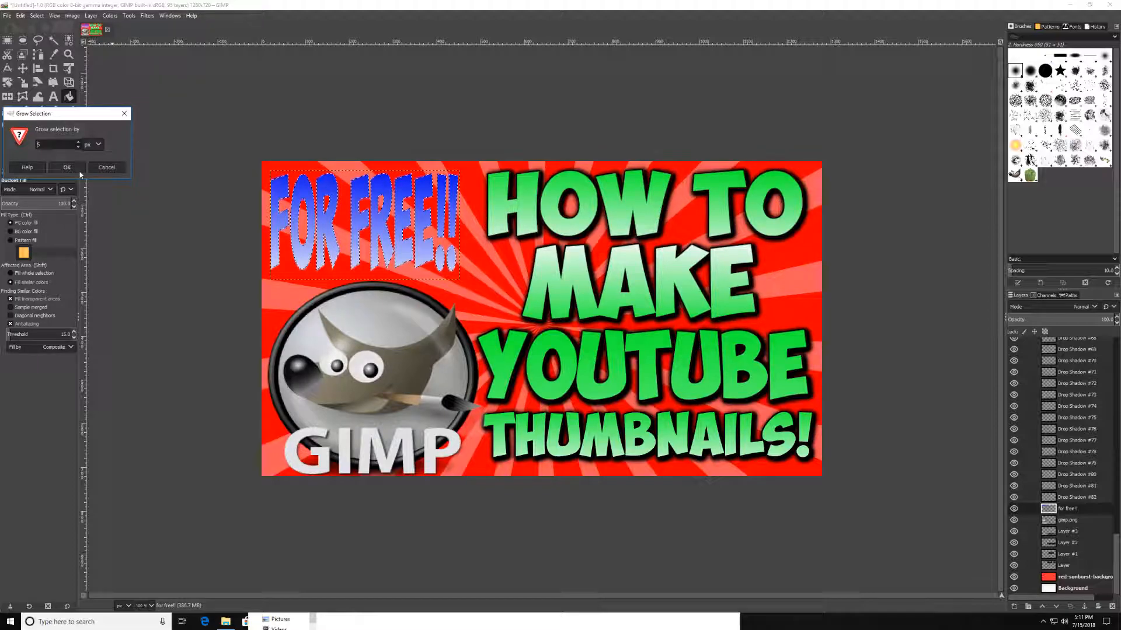
left_click(67, 167)
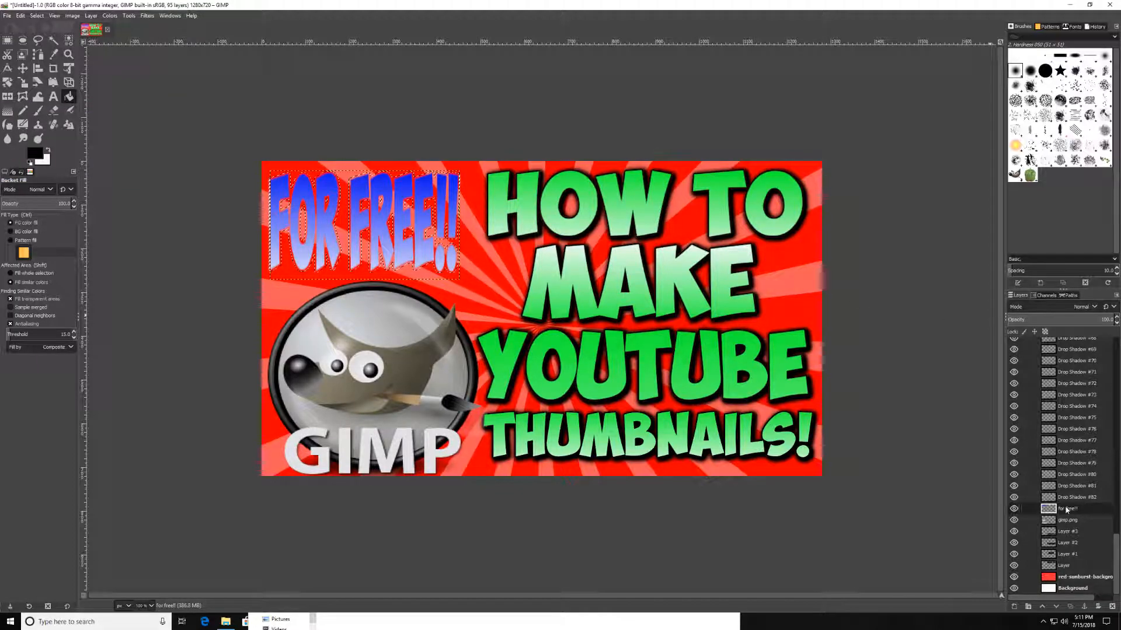
- Create a transparent 1280 × 720 px layer directly beneath "for free!!" and fill the grown selection on it with black
left_click(1015, 607)
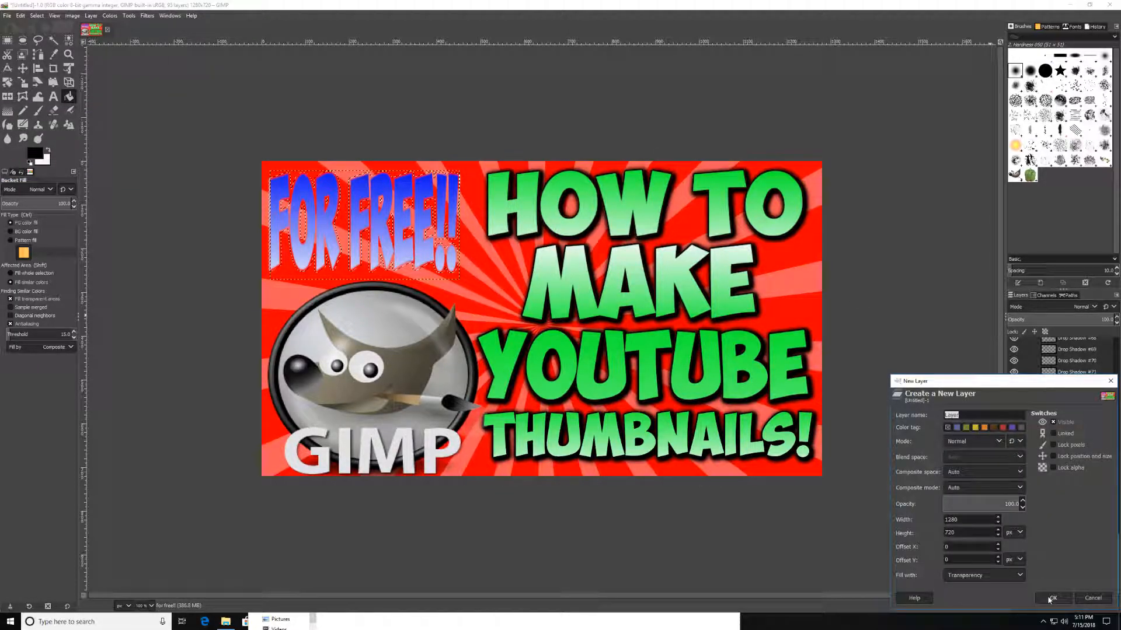
left_click(1049, 598)
left_click_drag(1067, 511, 1065, 526)
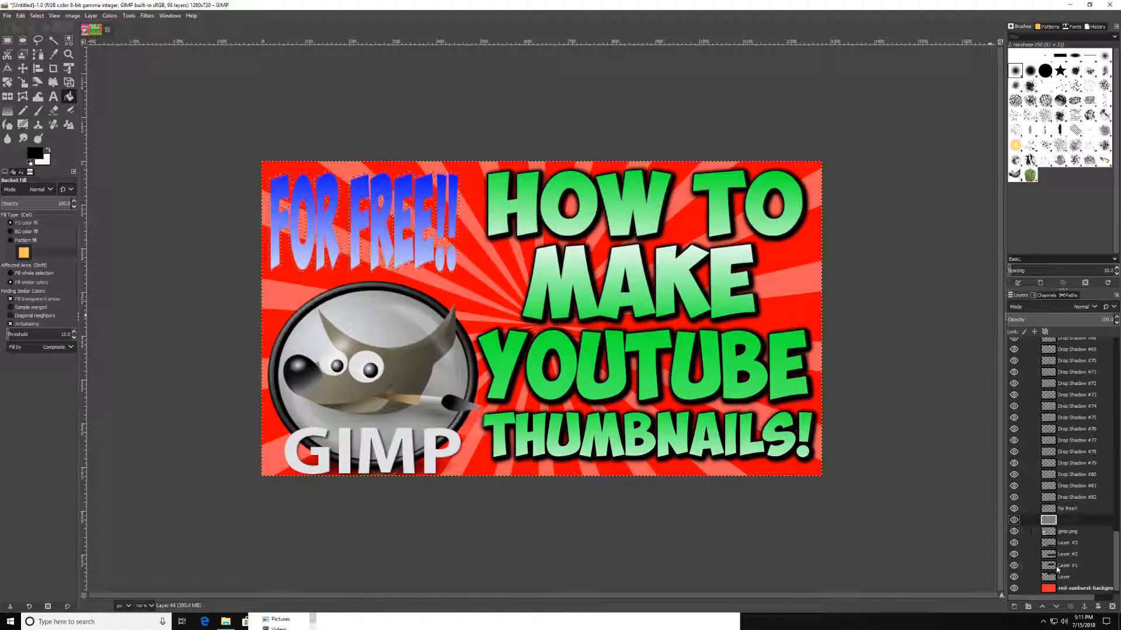
left_click(400, 192)
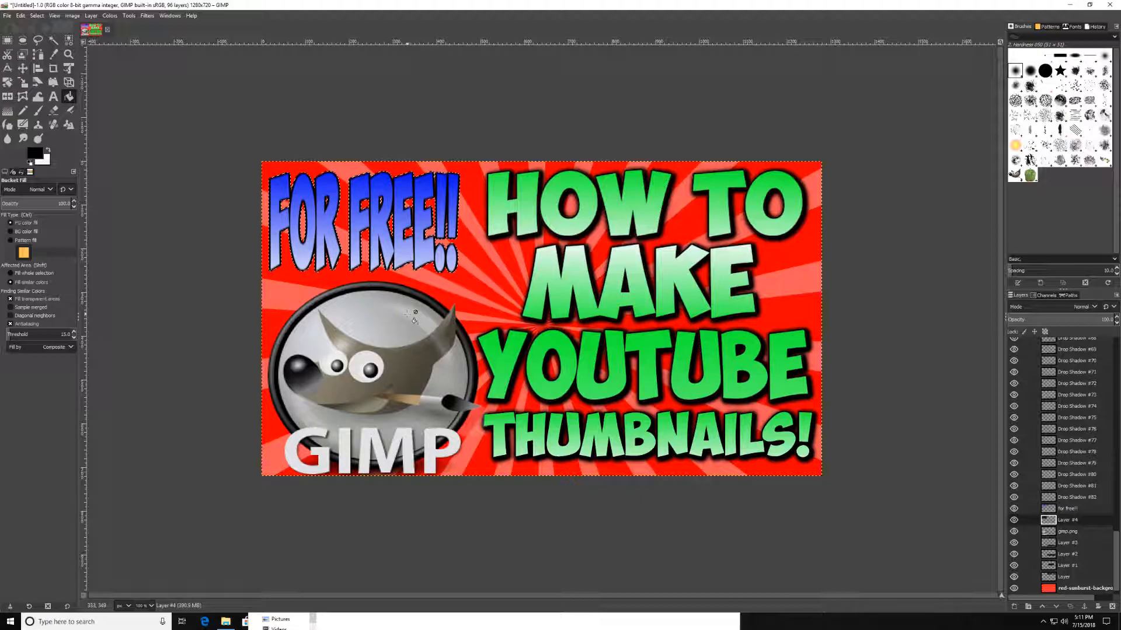
- Repeat the last Drop Shadow filter sixteen times on the black outline layer beneath "for free!!" and clear the selection
key("ctrl+f")
key("ctrl+f")
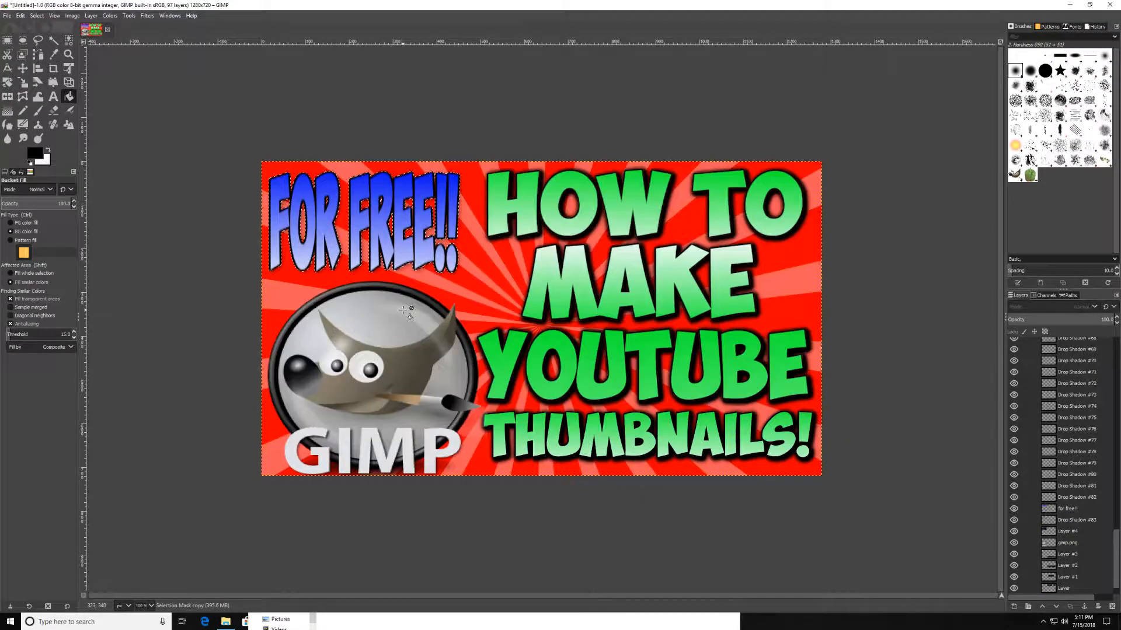
key("ctrl+f")
key("ctrl+f")
key("ctrl+f")
key("ctrl+f")
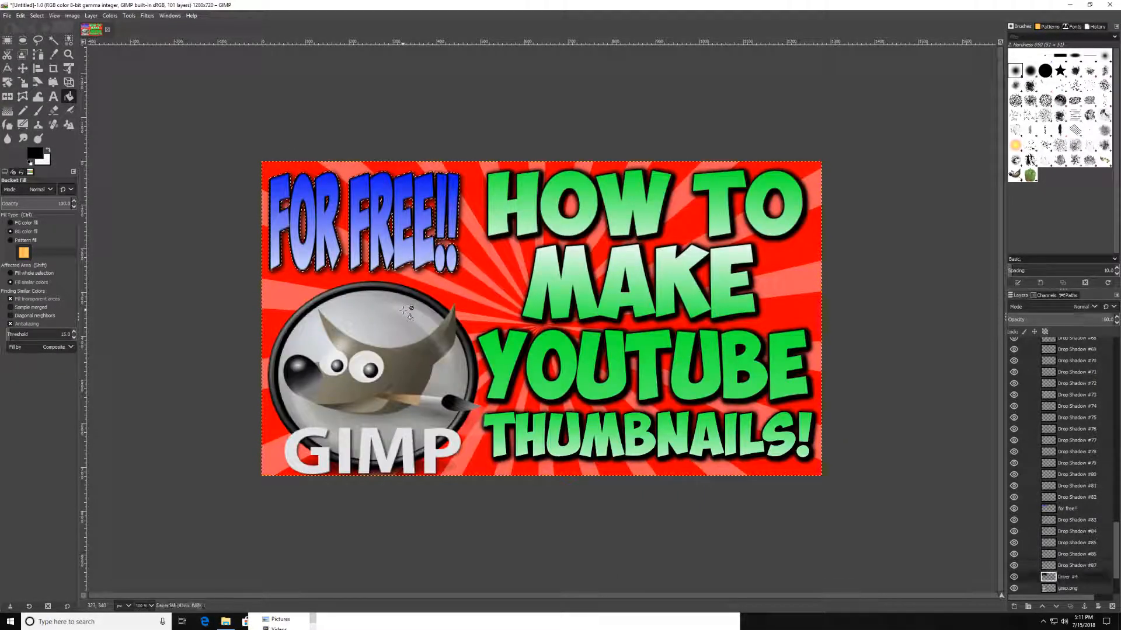
key("ctrl+f")
key("ctrl+f")
key("ctrl+f")
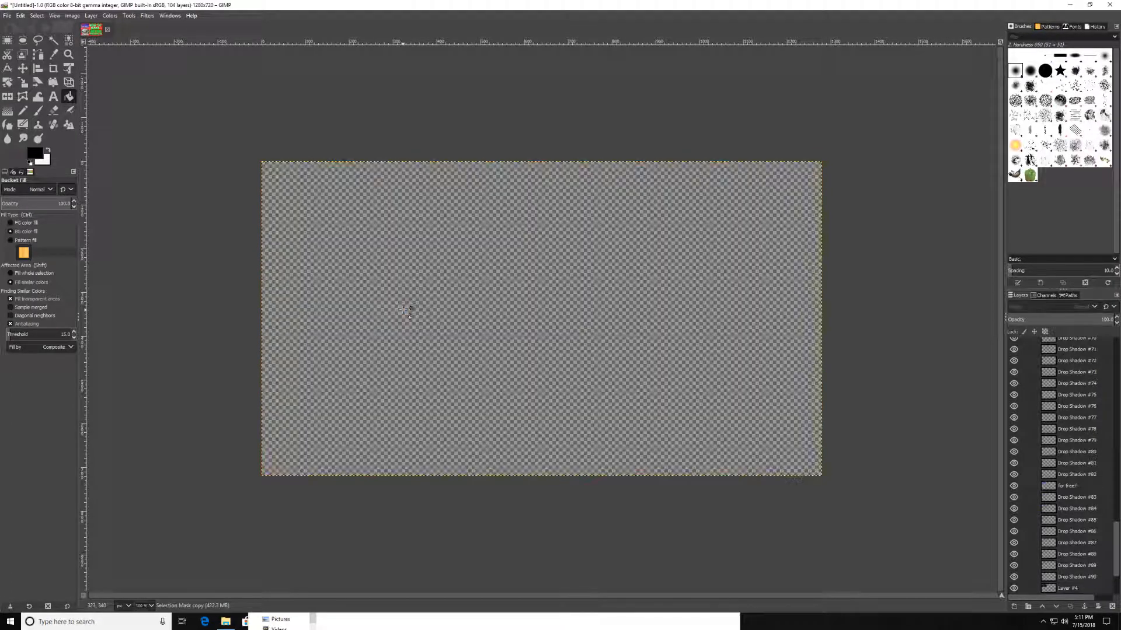
key("ctrl+f")
key("ctrl+f")
key("ctrl+f")
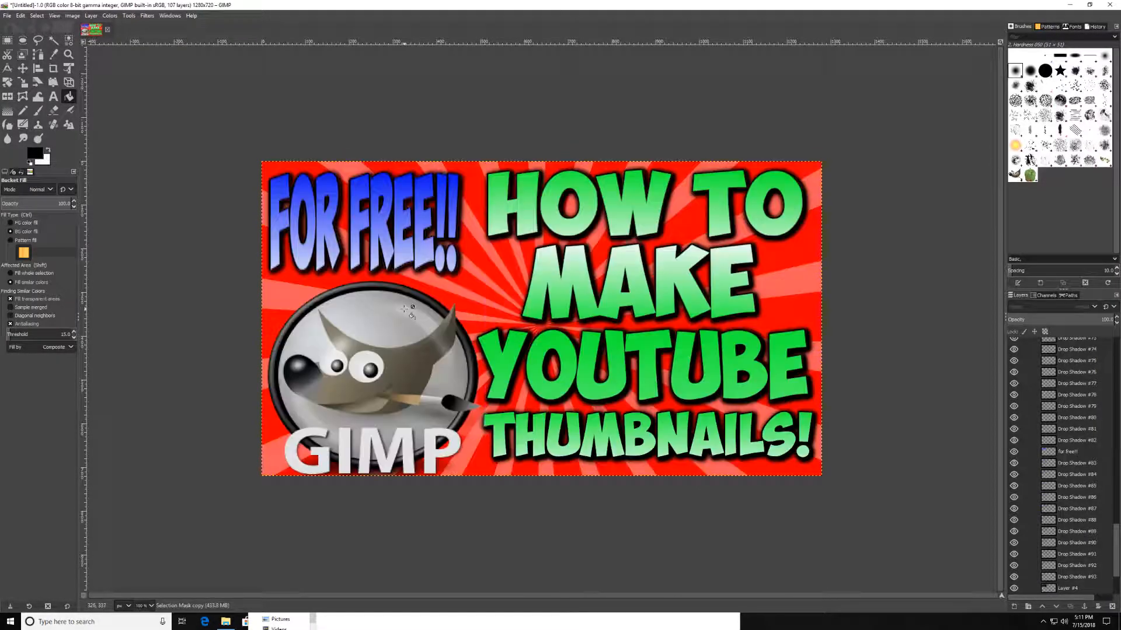
key("ctrl+f")
key("ctrl+f")
key("ctrl+f")
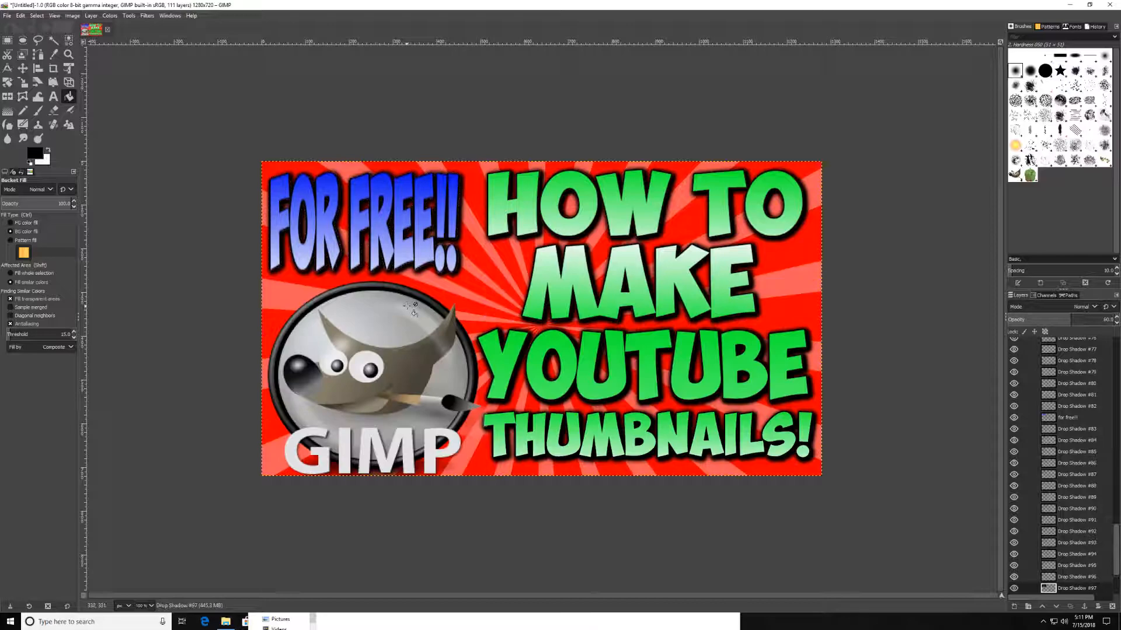
key("ctrl+f")
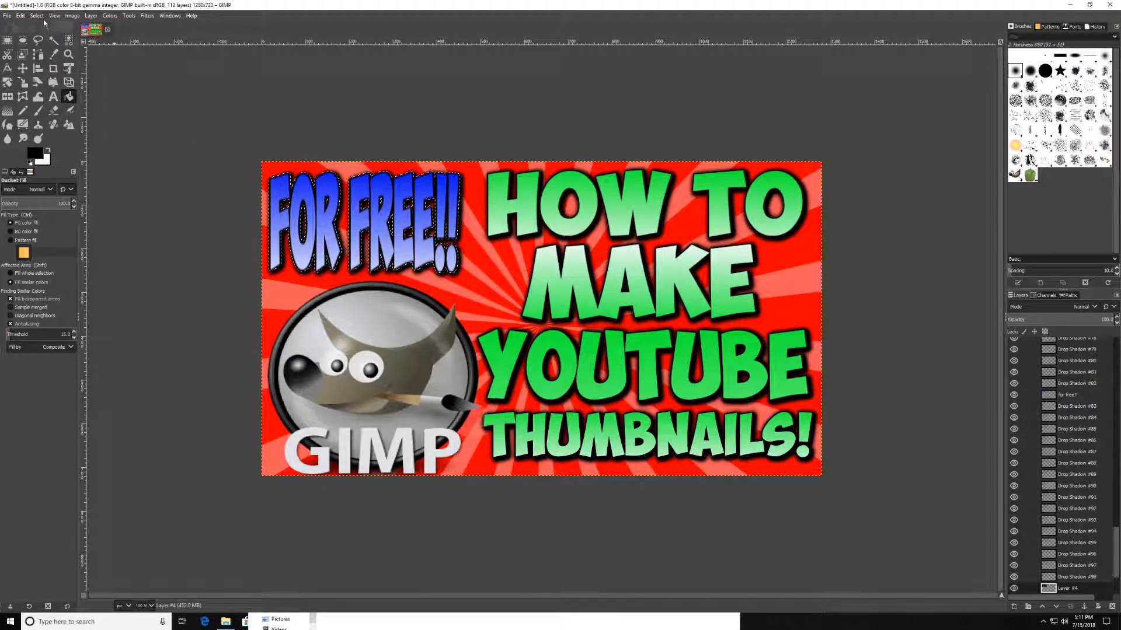
left_click(40, 16)
left_click(46, 37)
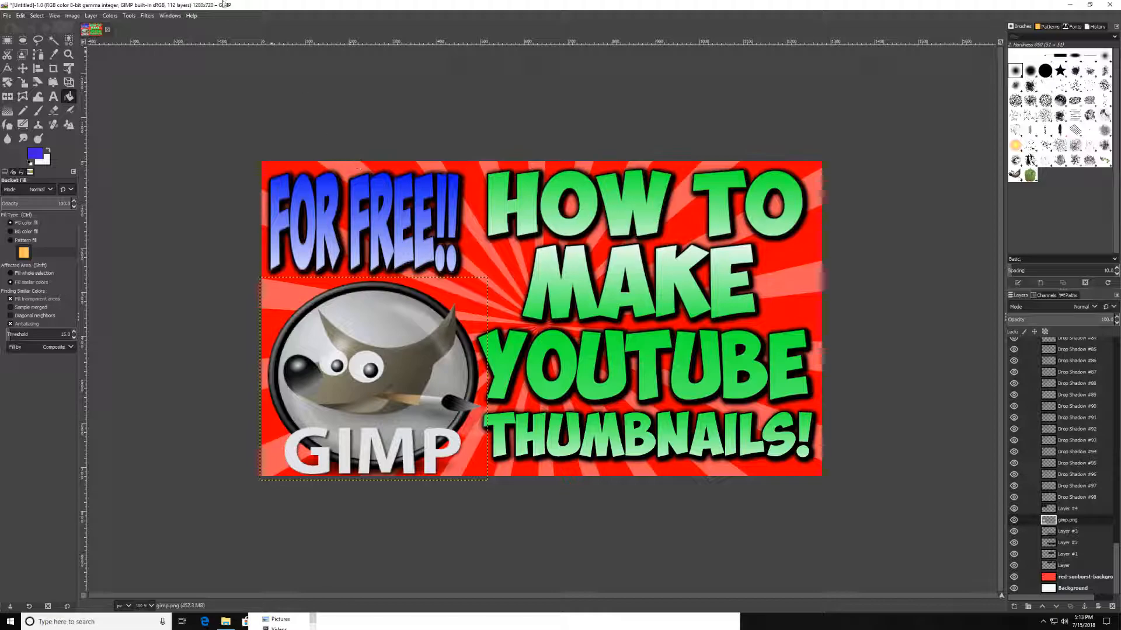
- Save the project as gimp.xcf in the gimpfiles folder on New Volume (D:)
left_click(7, 16)
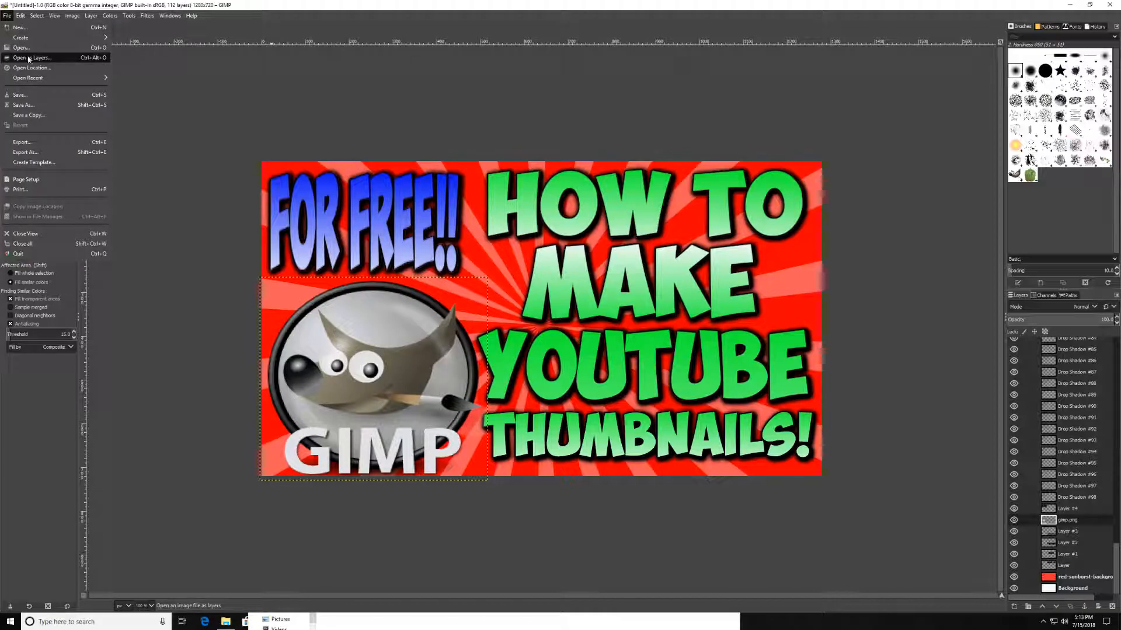
left_click(25, 105)
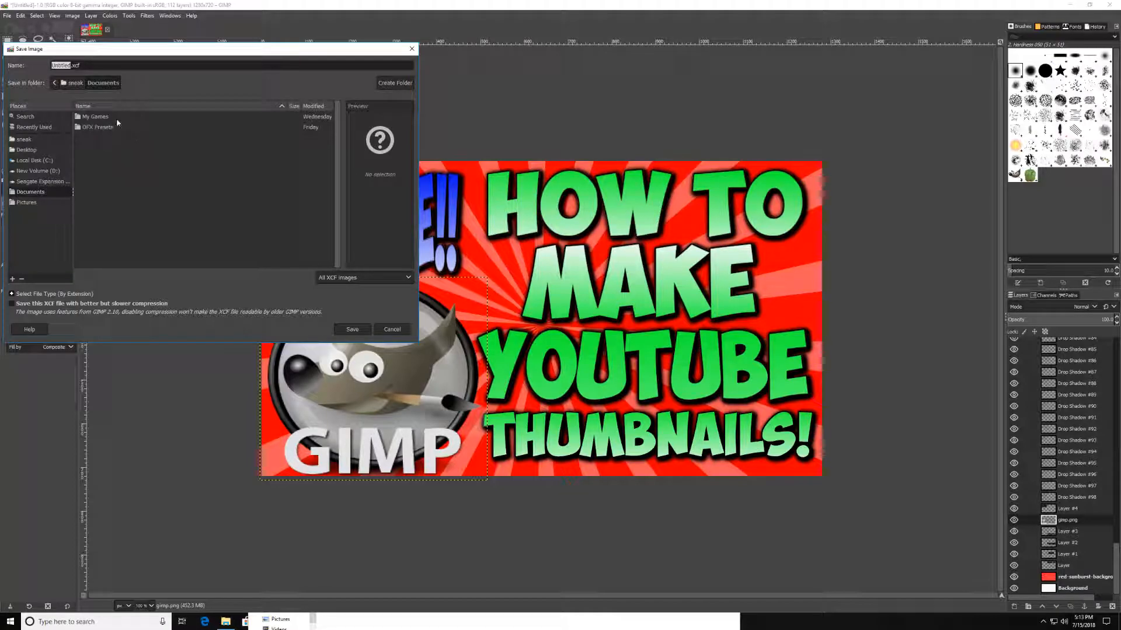
left_click(54, 171)
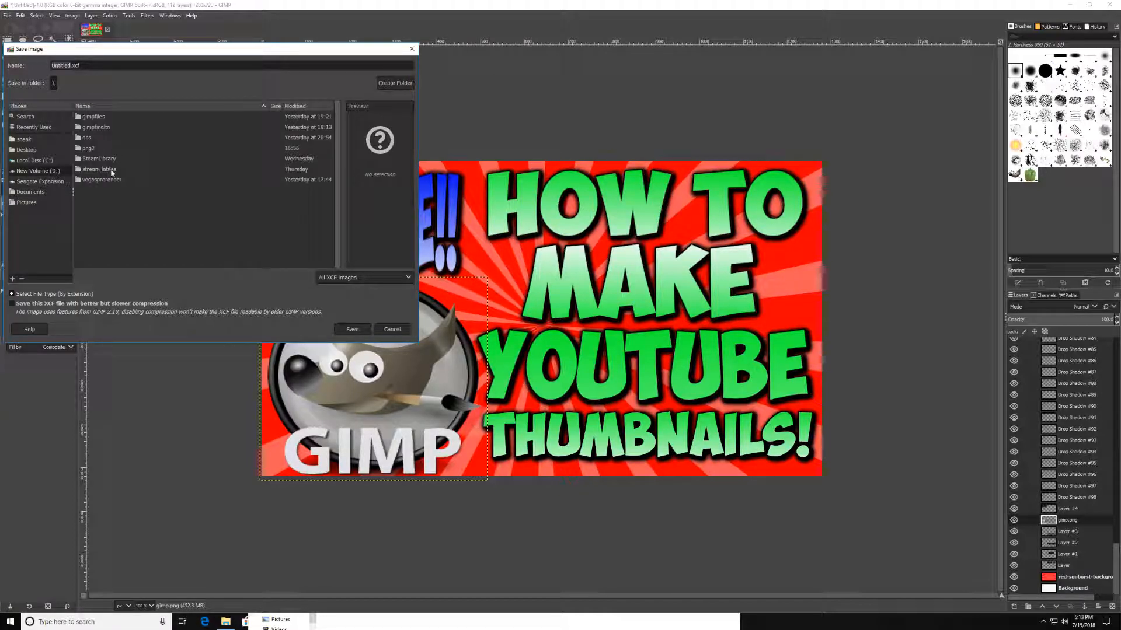
double_click(99, 116)
double_click(61, 65)
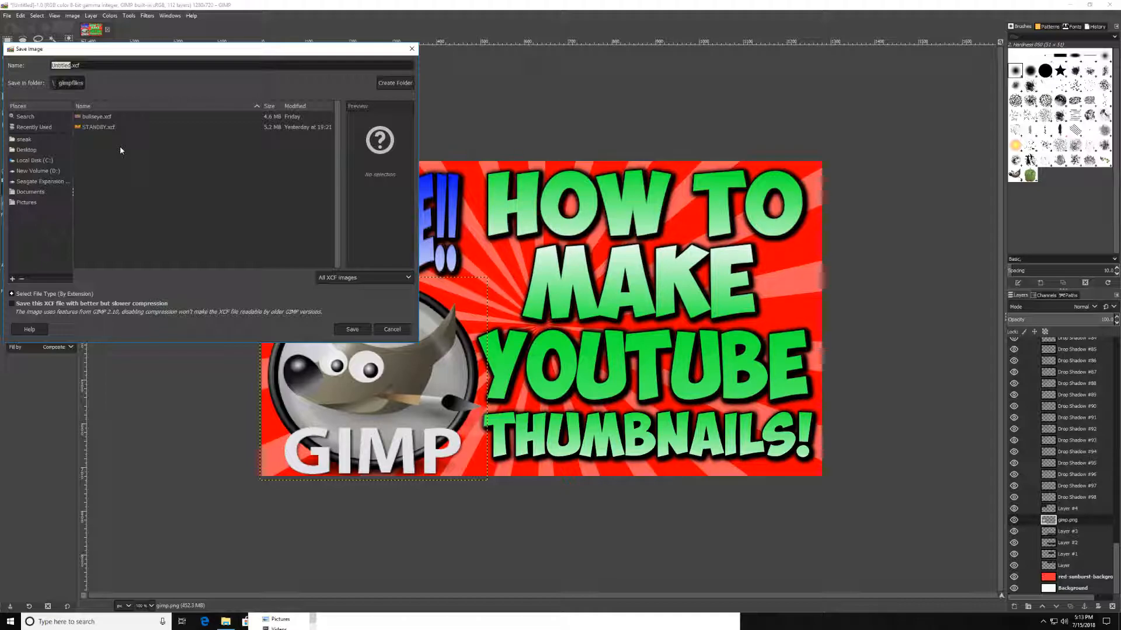
type("gimp")
key("Return")
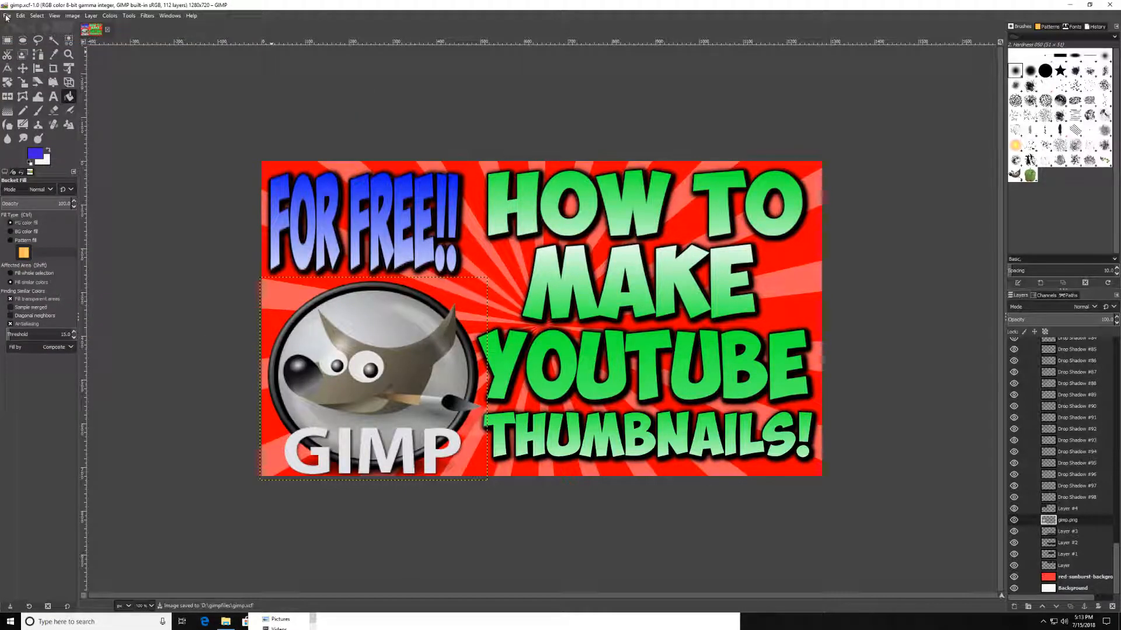
- Export the thumbnail as gimp.png to the gimpfinaltn folder on New Volume (D:), keeping the offered PNG options
left_click(7, 16)
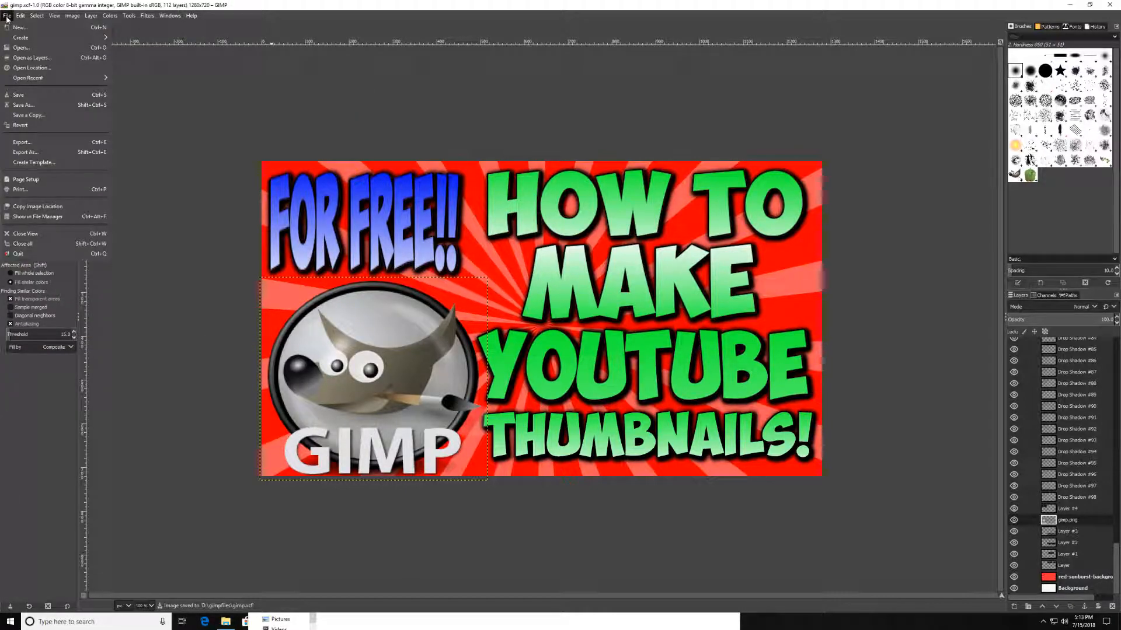
left_click(45, 153)
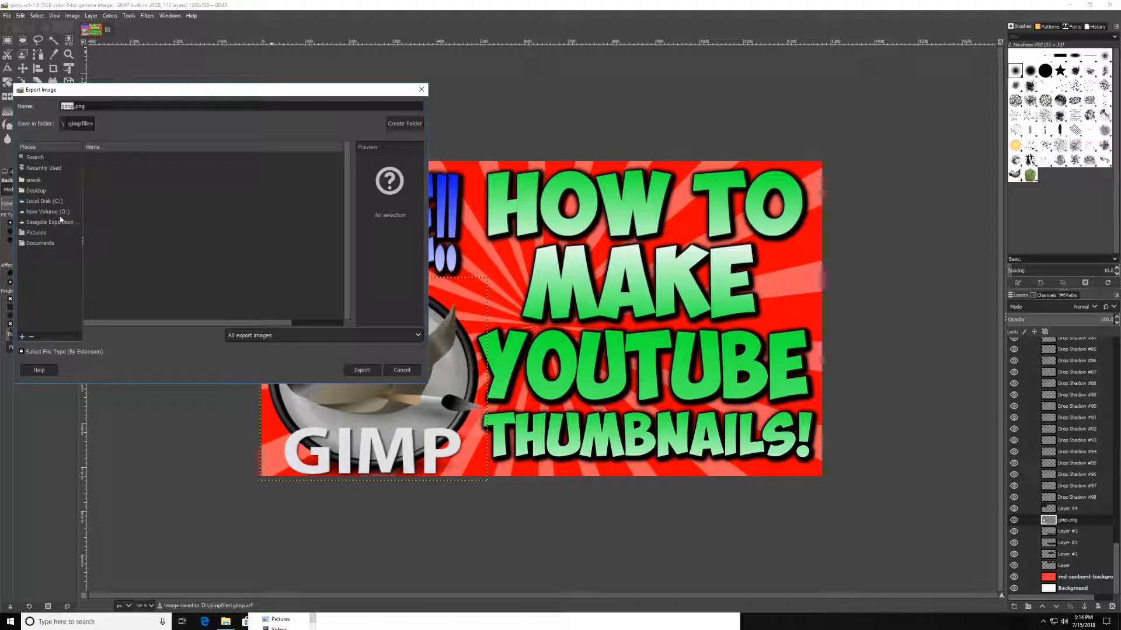
left_click(44, 211)
double_click(105, 168)
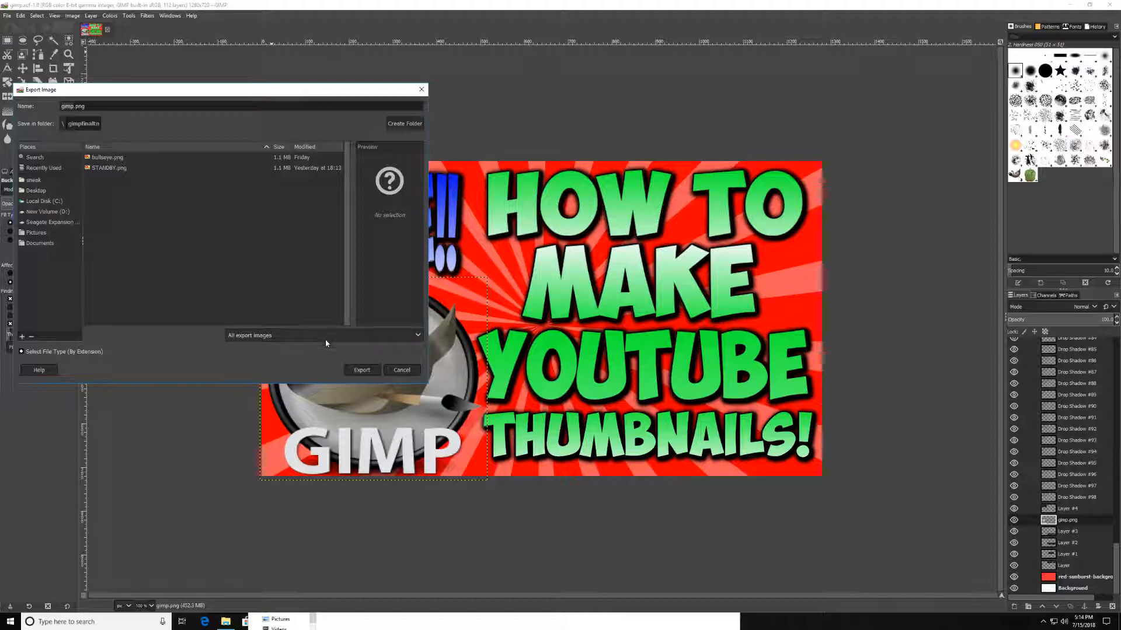
left_click(364, 370)
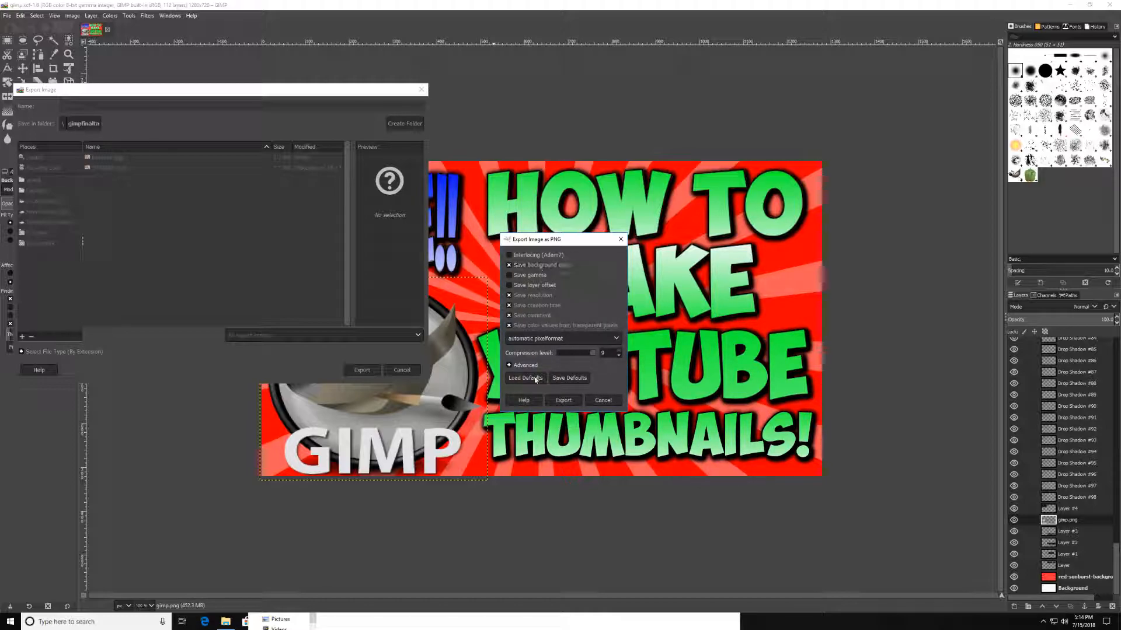
left_click(564, 401)
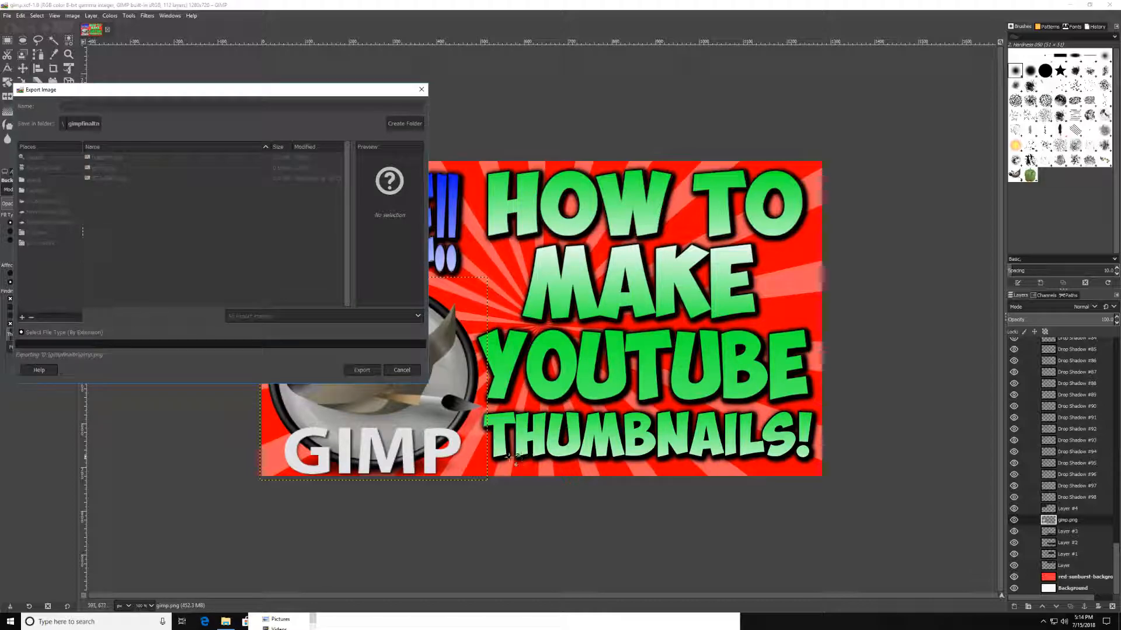